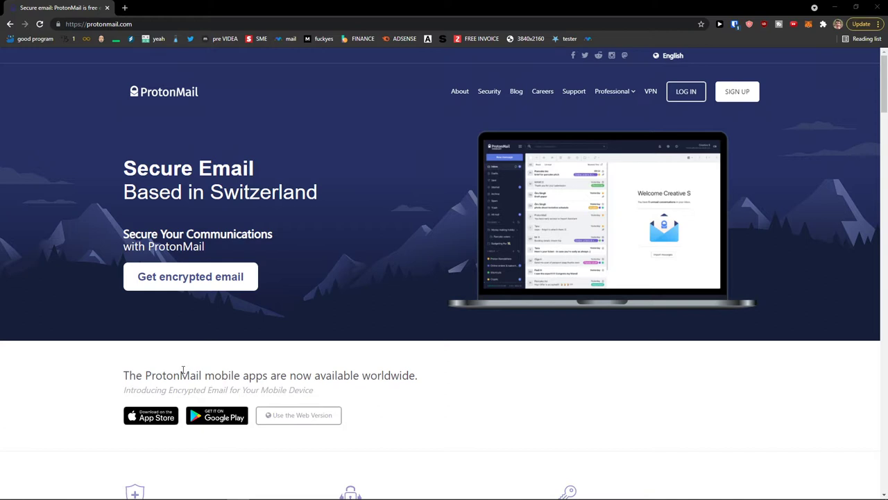
Go from the ProtonMail homepage to the signup page listing the FREE and PLUS account types.
{"action": "left_click", "coordinate": [194, 280]}
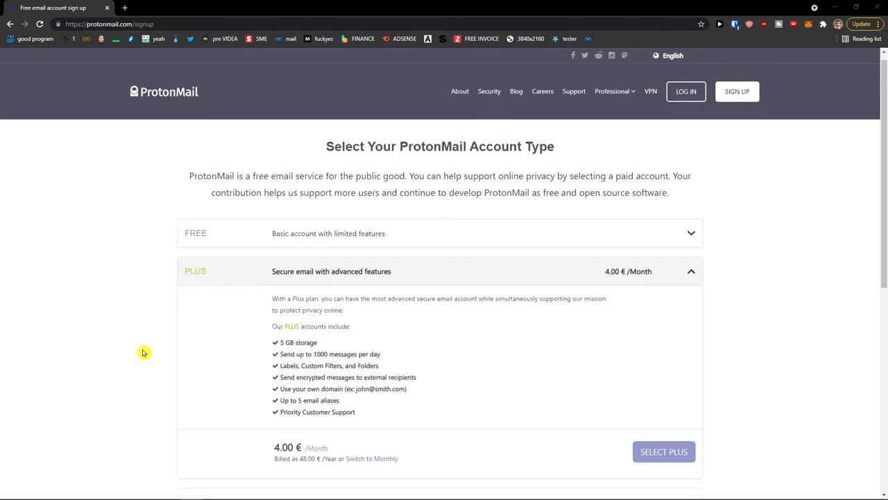
Expand the FREE plan's details, note its 500MB storage, and zoom the page to 150%.
{"action": "scroll", "coordinate": [144, 353], "scroll_direction": "down", "scroll_amount": 1}
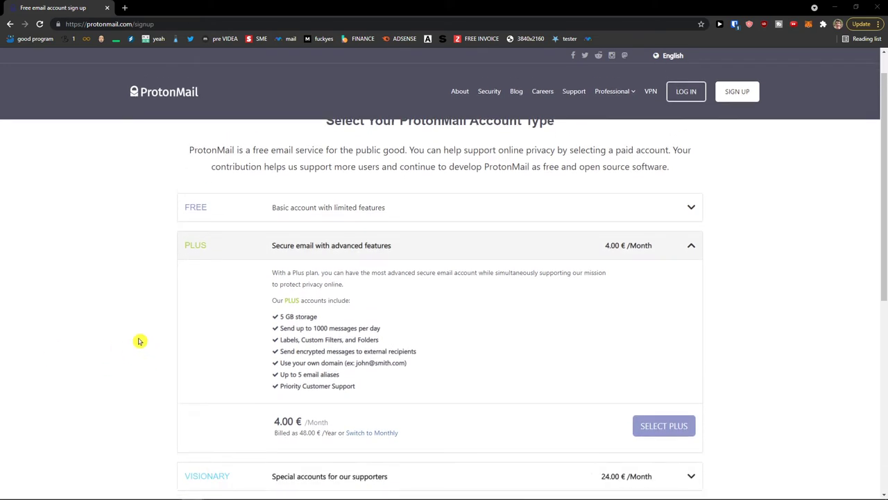
{"action": "scroll", "coordinate": [143, 344], "scroll_direction": "down", "scroll_amount": 2}
{"action": "scroll", "coordinate": [149, 337], "scroll_direction": "up", "scroll_amount": 2}
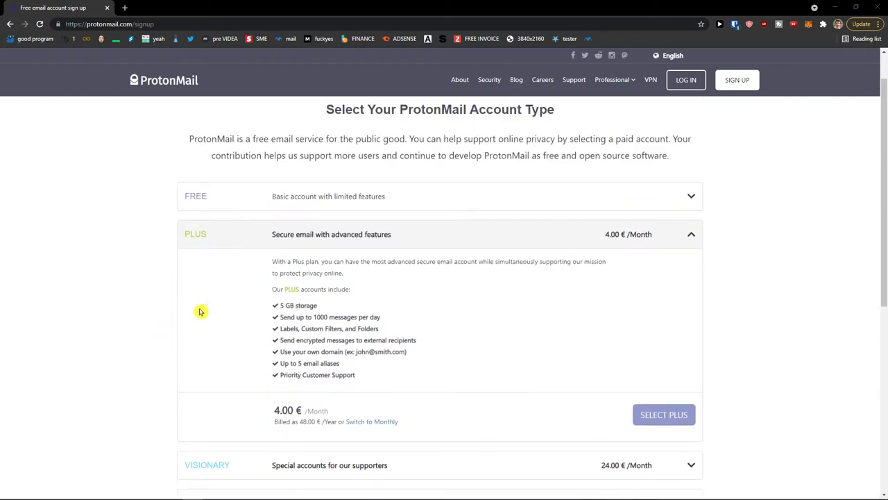
{"action": "left_click", "coordinate": [354, 198]}
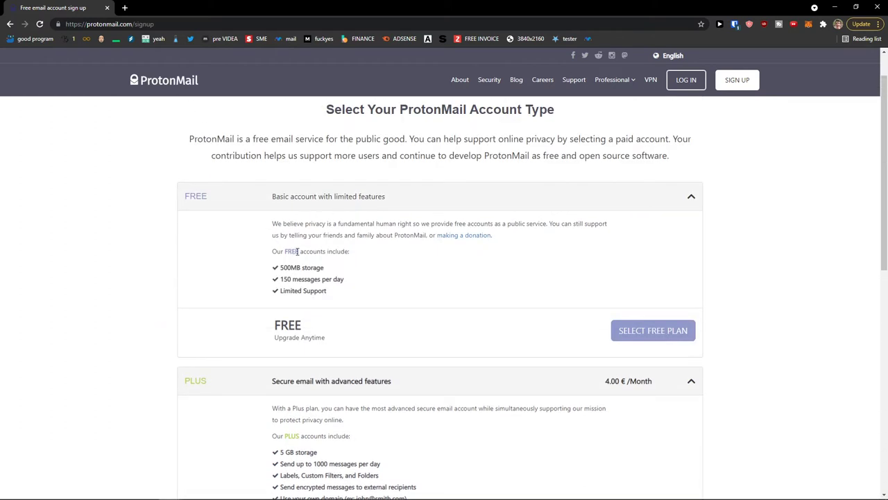
{"action": "left_click_drag", "start_coordinate": [256, 327], "coordinate": [330, 330]}
{"action": "left_click", "coordinate": [328, 329]}
{"action": "left_click_drag", "start_coordinate": [340, 273], "coordinate": [280, 267]}
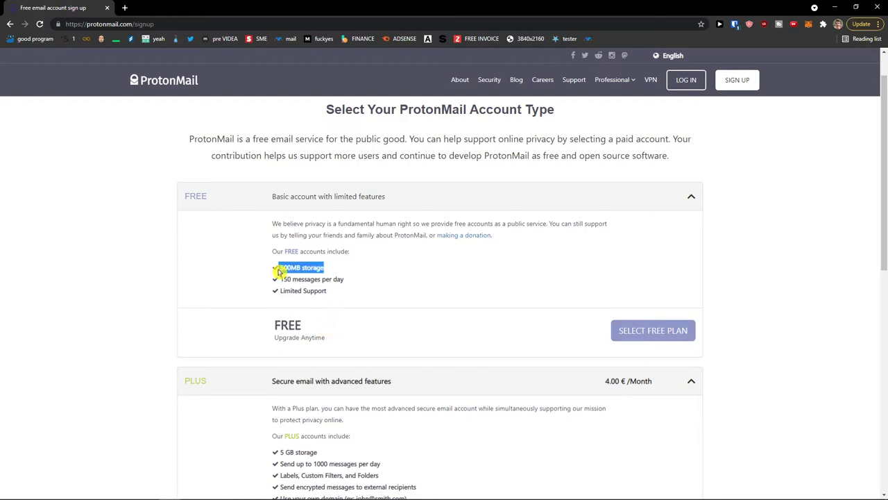
{"action": "key", "text": "ctrl+plus"}
{"action": "key", "text": "ctrl+plus"}
{"action": "key", "text": "ctrl+plus"}
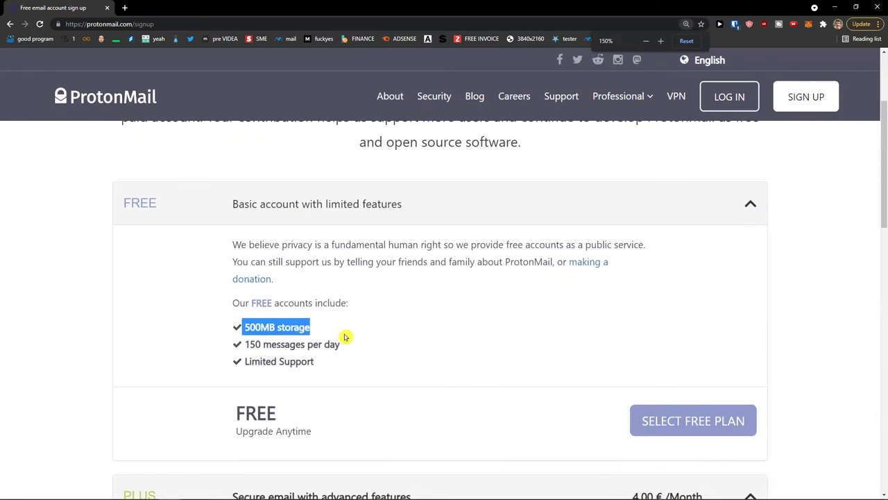
Compare Free limits with Plus features: 5 GB storage, 1000 messages/day, encrypted external messages.
{"action": "left_click_drag", "start_coordinate": [341, 298], "coordinate": [325, 319]}
{"action": "scroll", "coordinate": [326, 320], "scroll_direction": "down", "scroll_amount": 4}
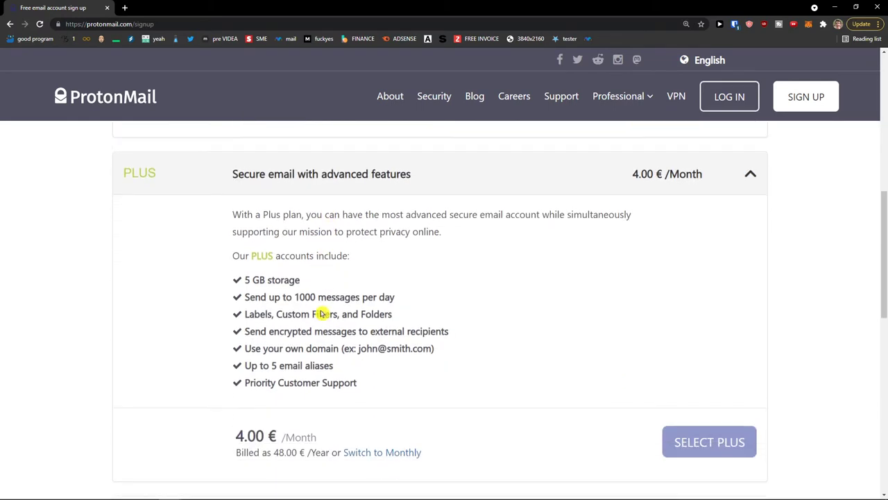
{"action": "left_click_drag", "start_coordinate": [246, 279], "coordinate": [301, 280]}
{"action": "left_click_drag", "start_coordinate": [243, 295], "coordinate": [415, 303]}
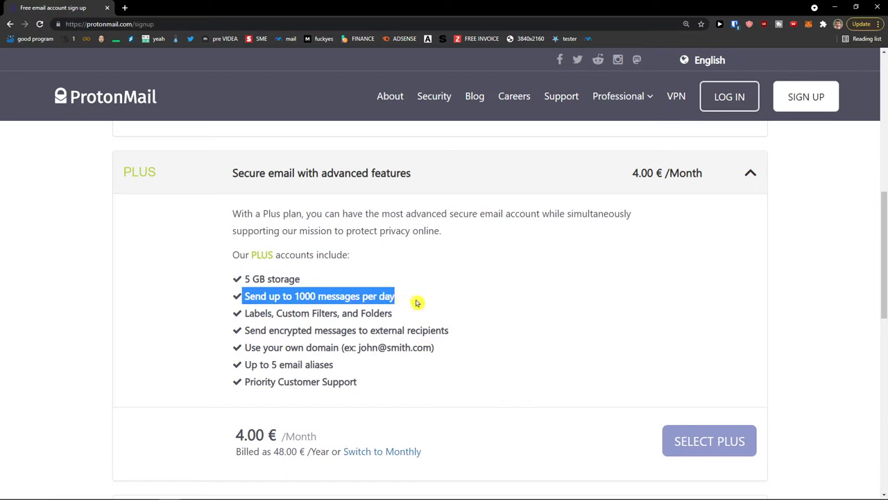
{"action": "left_click_drag", "start_coordinate": [245, 332], "coordinate": [466, 338]}
{"action": "scroll", "coordinate": [417, 337], "scroll_direction": "up", "scroll_amount": 1}
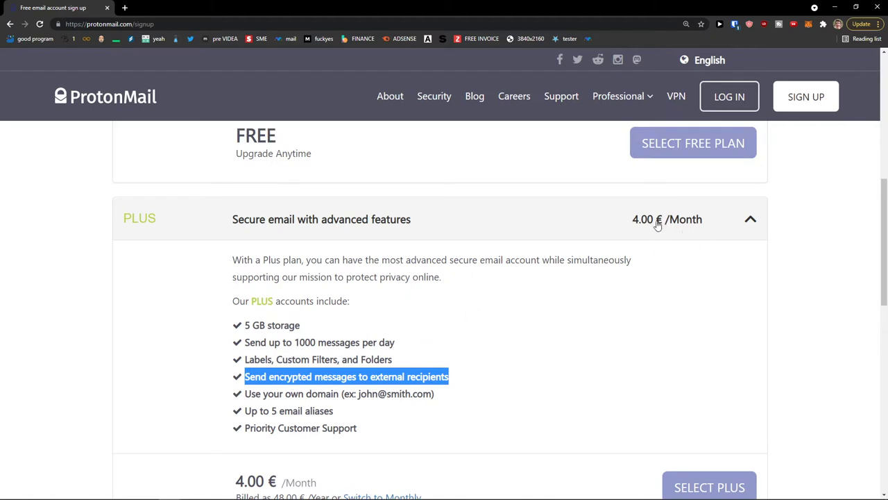
{"action": "scroll", "coordinate": [407, 363], "scroll_direction": "down", "scroll_amount": 1}
{"action": "left_click_drag", "start_coordinate": [365, 362], "coordinate": [319, 348]}
{"action": "left_click_drag", "start_coordinate": [244, 279], "coordinate": [392, 385]}
{"action": "scroll", "coordinate": [392, 363], "scroll_direction": "up", "scroll_amount": 4}
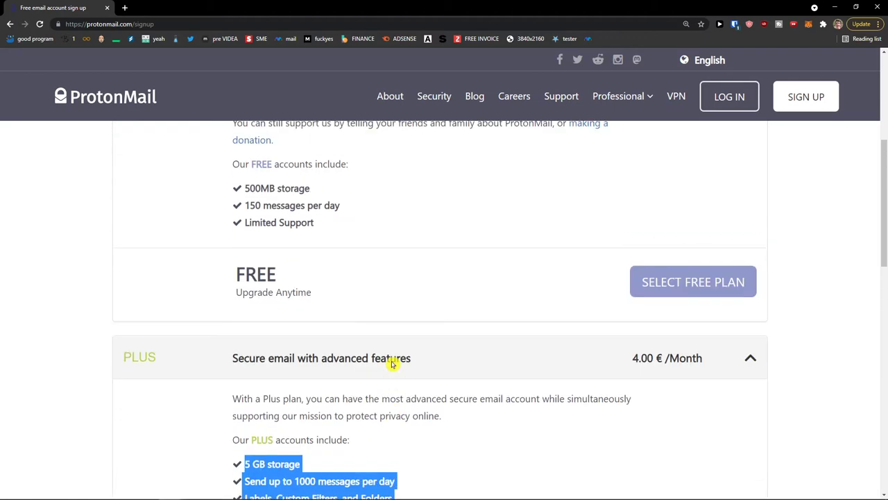
{"action": "scroll", "coordinate": [347, 362], "scroll_direction": "down", "scroll_amount": 2}
{"action": "left_click", "coordinate": [304, 362]}
{"action": "scroll", "coordinate": [299, 366], "scroll_direction": "up", "scroll_amount": 2}
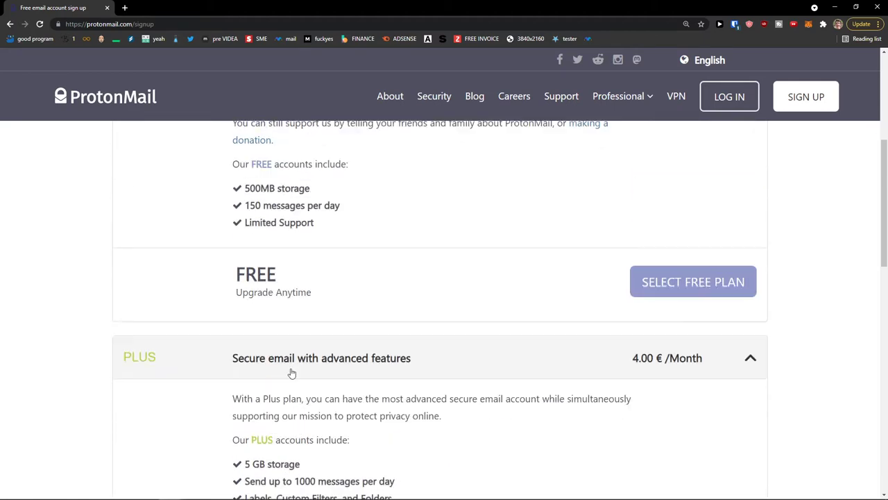
{"action": "scroll", "coordinate": [308, 370], "scroll_direction": "down", "scroll_amount": 4}
{"action": "scroll", "coordinate": [308, 370], "scroll_direction": "down", "scroll_amount": 5}
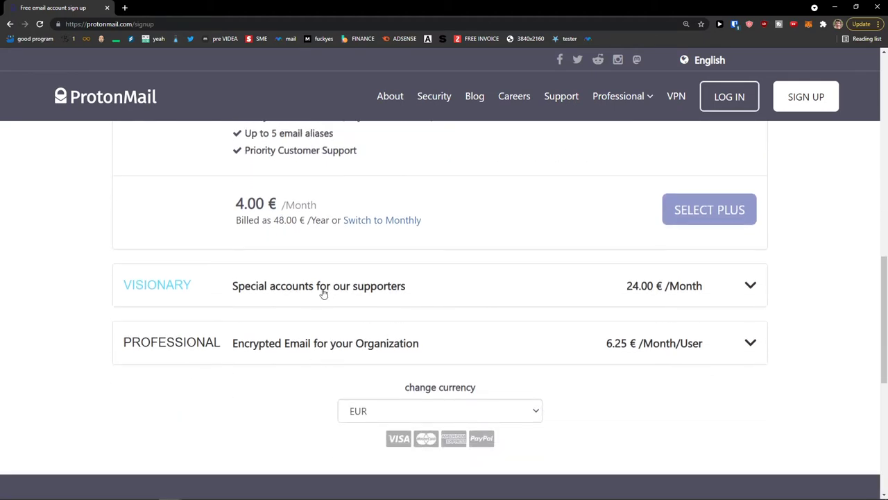
Expand and review the VISIONARY plan's features, then select the Free plan.
{"action": "left_click", "coordinate": [322, 293]}
{"action": "scroll", "coordinate": [319, 278], "scroll_direction": "down", "scroll_amount": 2}
{"action": "left_click_drag", "start_coordinate": [397, 402], "coordinate": [374, 397]}
{"action": "left_click", "coordinate": [269, 303]}
{"action": "left_click_drag", "start_coordinate": [238, 302], "coordinate": [412, 422]}
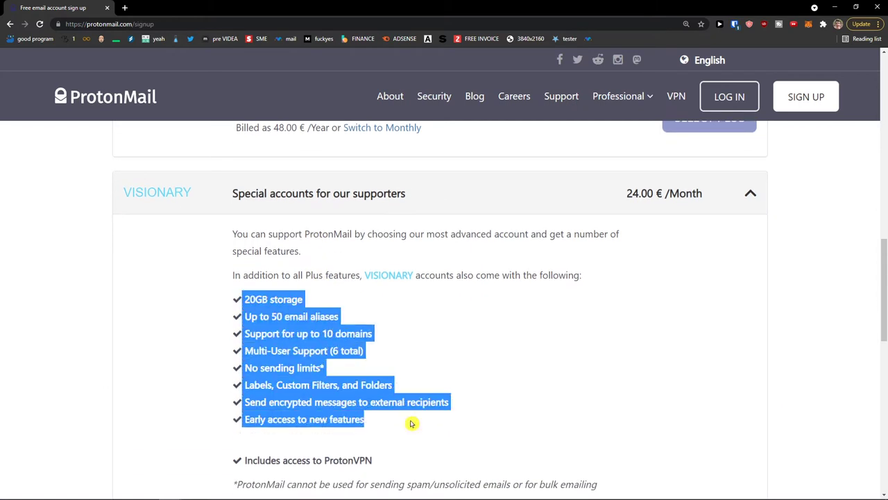
{"action": "scroll", "coordinate": [403, 419], "scroll_direction": "up", "scroll_amount": 4}
{"action": "scroll", "coordinate": [392, 409], "scroll_direction": "up", "scroll_amount": 6}
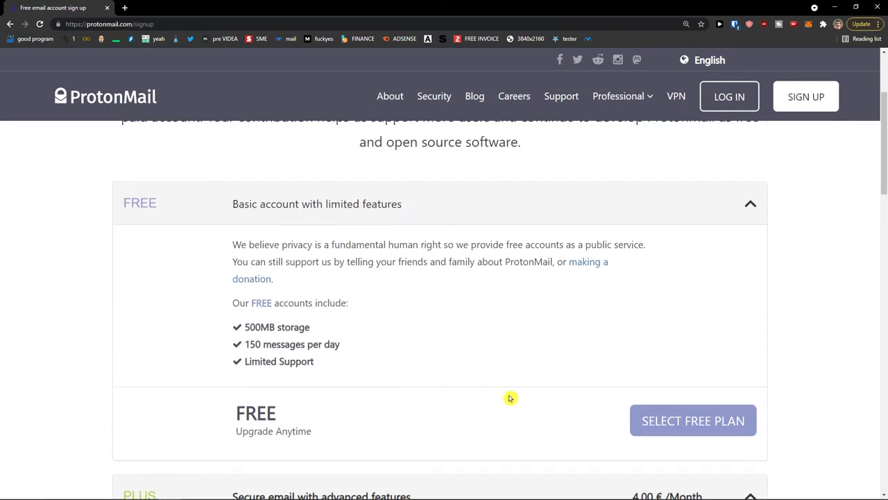
{"action": "scroll", "coordinate": [580, 398], "scroll_direction": "up", "scroll_amount": 1}
{"action": "scroll", "coordinate": [580, 399], "scroll_direction": "down", "scroll_amount": 1}
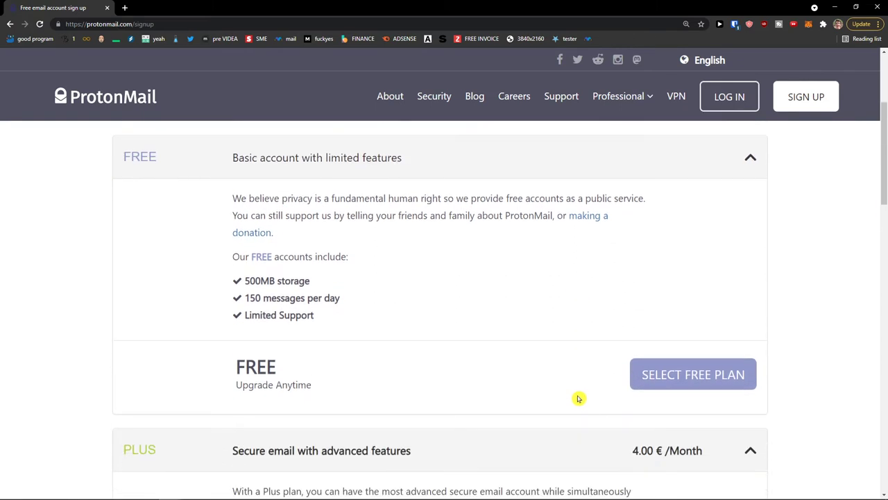
{"action": "scroll", "coordinate": [624, 383], "scroll_direction": "down", "scroll_amount": 3}
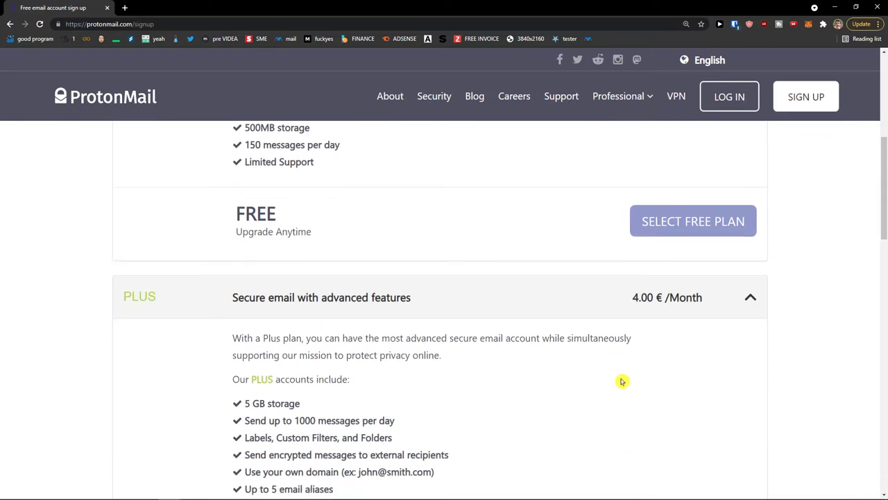
{"action": "scroll", "coordinate": [613, 383], "scroll_direction": "up", "scroll_amount": 2}
{"action": "left_click", "coordinate": [632, 340]}
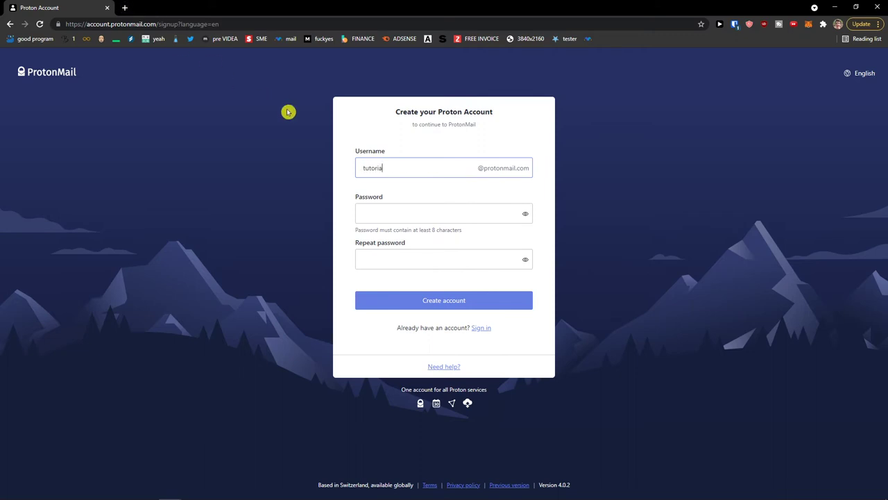
Enter a username, a password and the matching repeated password, then create the account.
{"action": "type", "text": "eo"}
{"action": "key", "text": "Tab"}
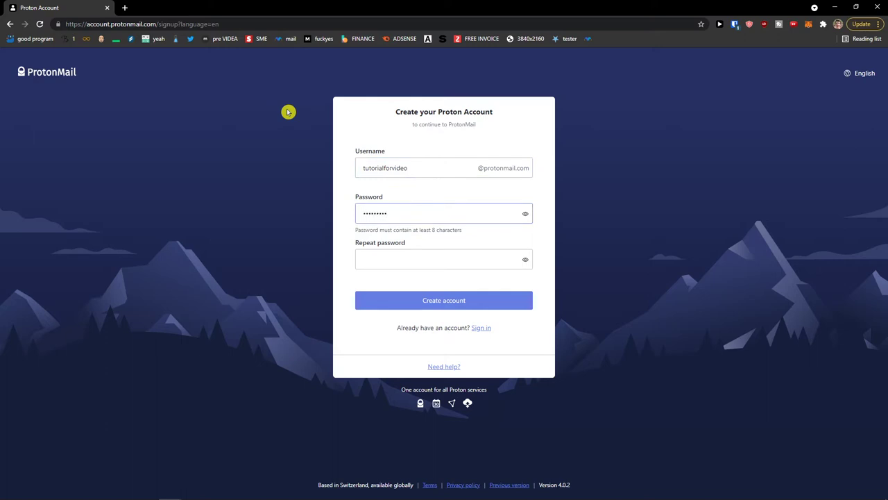
{"action": "key", "text": "Tab"}
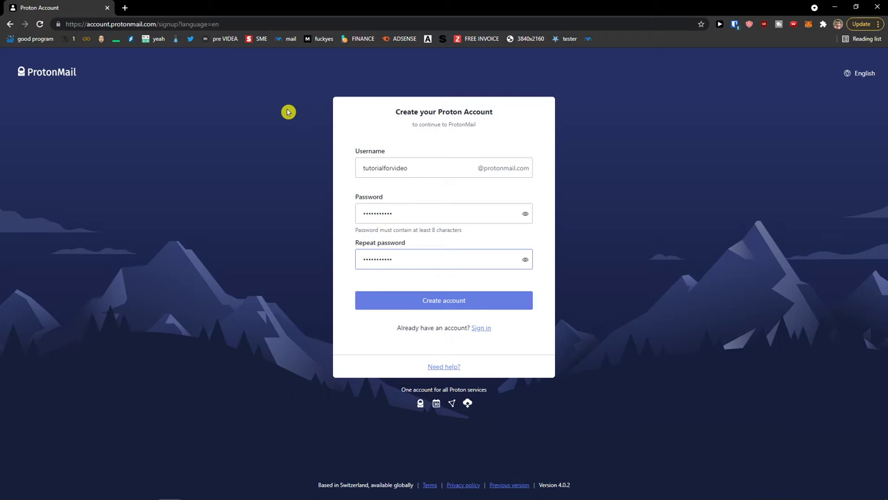
{"action": "left_click", "coordinate": [423, 298]}
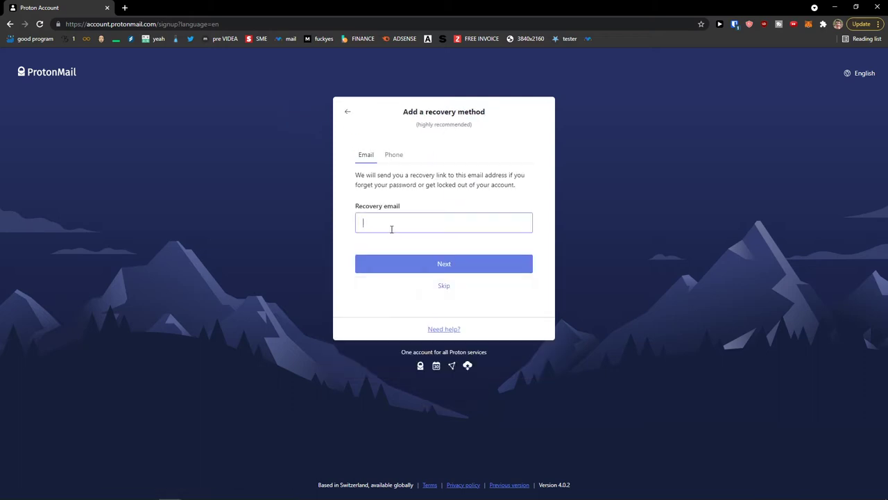
Compare the Email and Phone recovery options, then skip recovery and confirm the warning.
{"action": "left_click", "coordinate": [393, 156]}
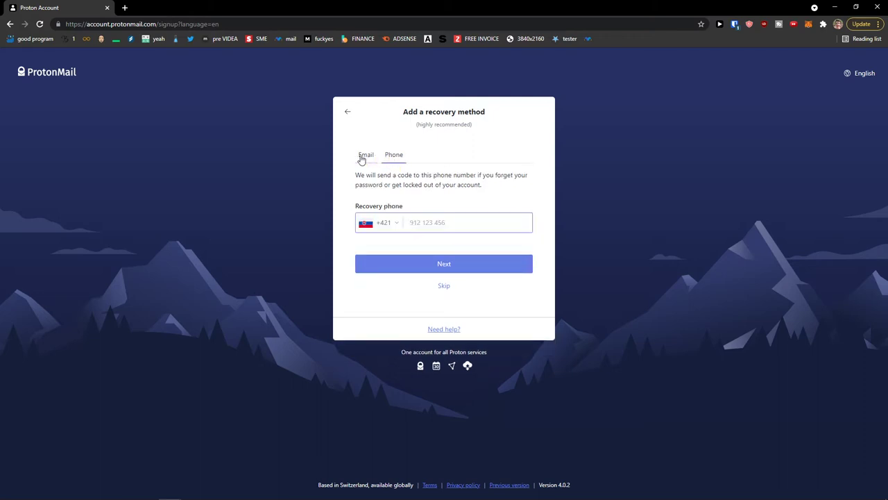
{"action": "left_click", "coordinate": [364, 157]}
{"action": "left_click", "coordinate": [394, 159]}
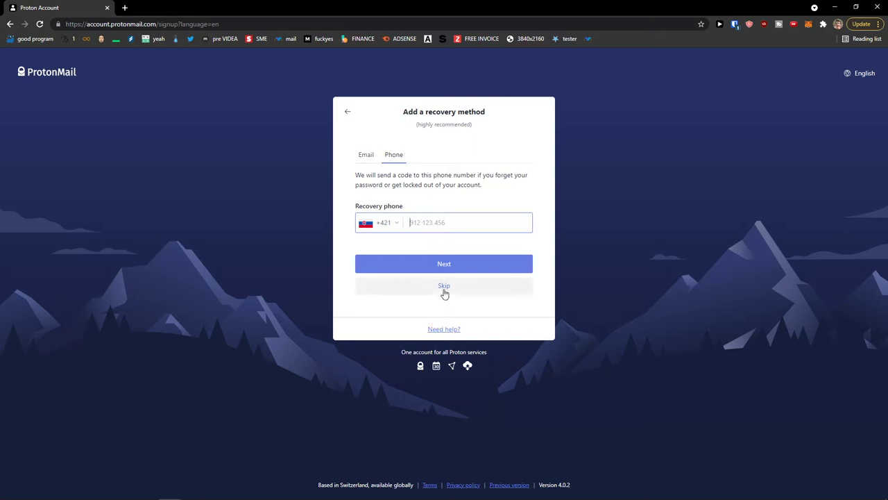
{"action": "left_click", "coordinate": [365, 156]}
{"action": "left_click", "coordinate": [396, 156]}
{"action": "left_click", "coordinate": [442, 286]}
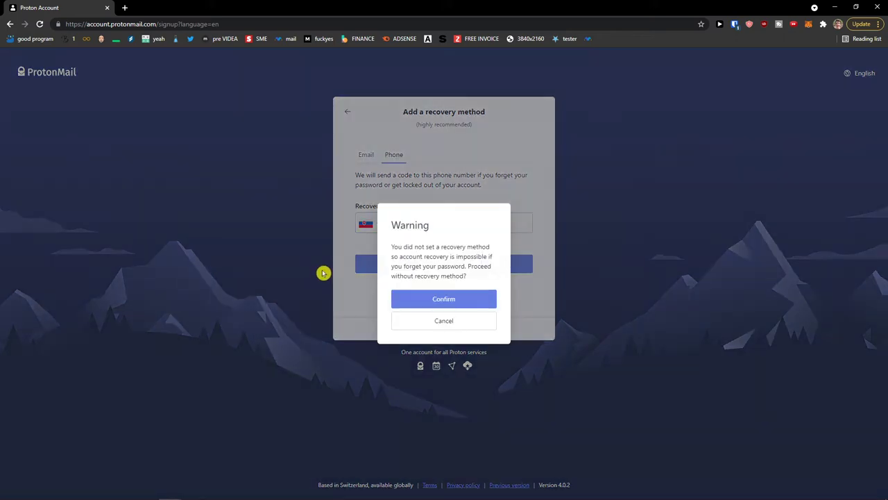
{"action": "left_click", "coordinate": [424, 297]}
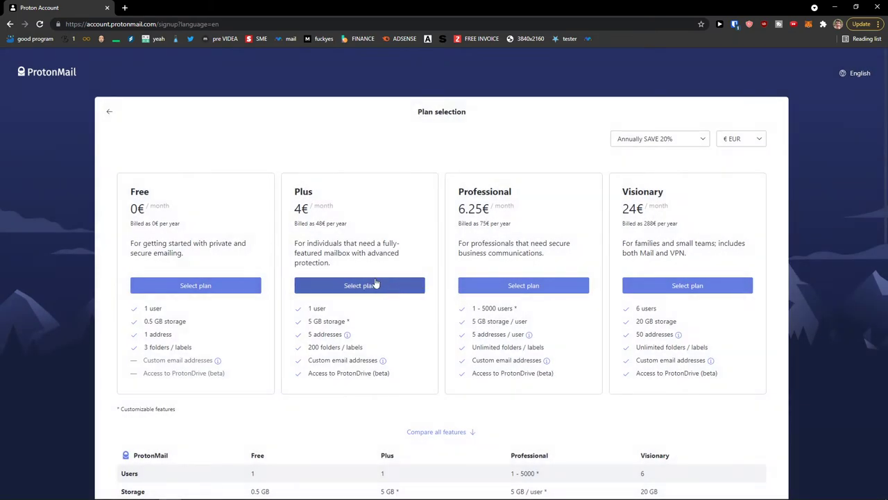
{"action": "scroll", "coordinate": [259, 286], "scroll_direction": "down", "scroll_amount": 1}
{"action": "scroll", "coordinate": [256, 285], "scroll_direction": "up", "scroll_amount": 1}
{"action": "scroll", "coordinate": [255, 284], "scroll_direction": "down", "scroll_amount": 4}
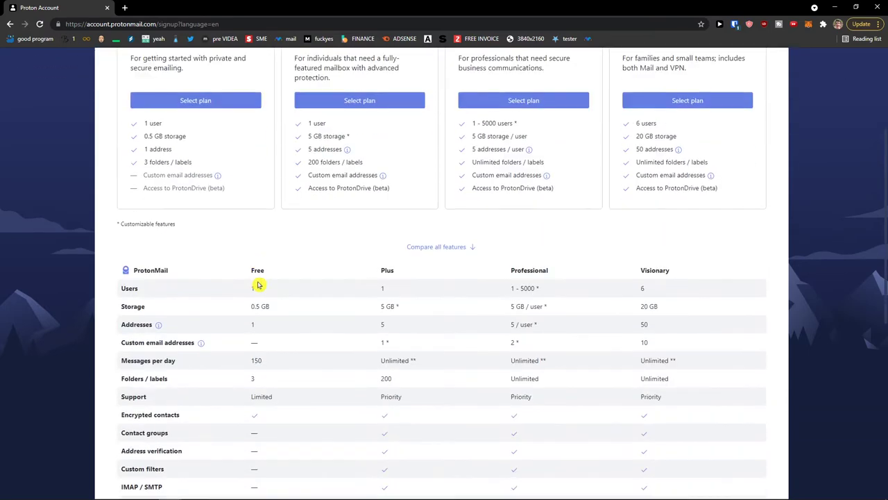
{"action": "left_click_drag", "start_coordinate": [251, 260], "coordinate": [391, 259]}
{"action": "left_click", "coordinate": [406, 260]}
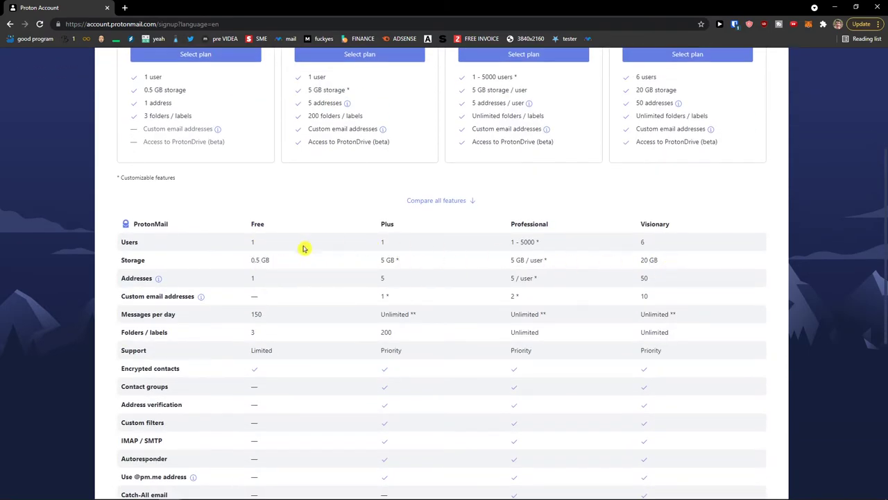
{"action": "scroll", "coordinate": [465, 246], "scroll_direction": "up", "scroll_amount": 1}
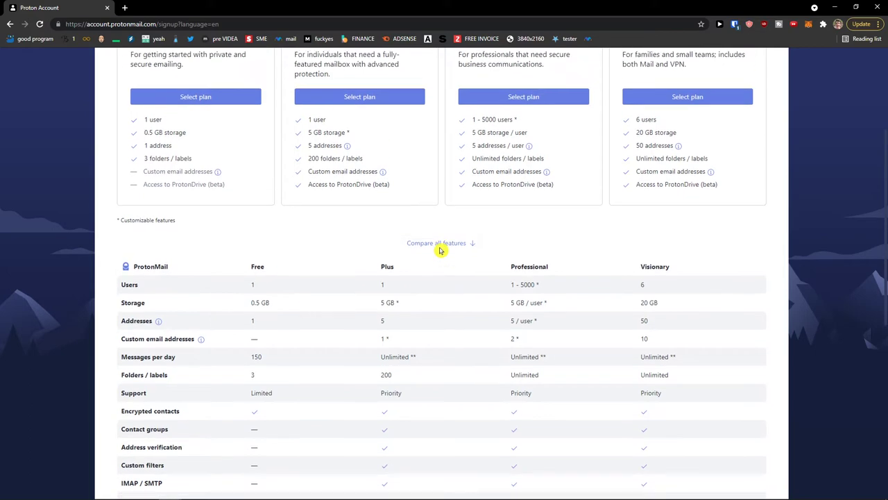
{"action": "scroll", "coordinate": [501, 295], "scroll_direction": "up", "scroll_amount": 1}
{"action": "scroll", "coordinate": [501, 295], "scroll_direction": "up", "scroll_amount": 3}
{"action": "scroll", "coordinate": [506, 320], "scroll_direction": "down", "scroll_amount": 2}
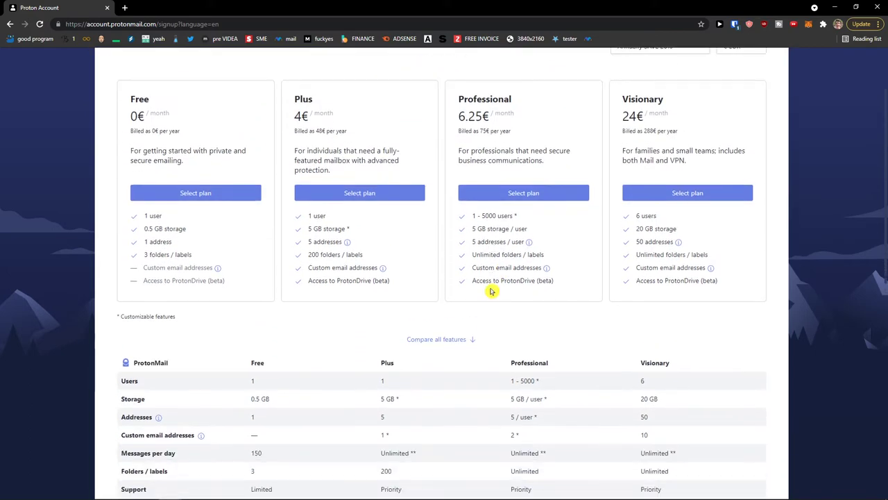
{"action": "scroll", "coordinate": [509, 334], "scroll_direction": "down", "scroll_amount": 3}
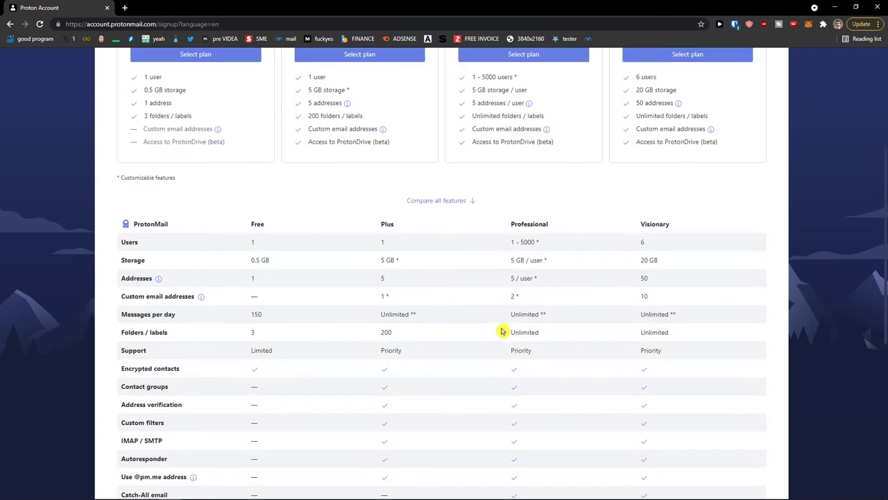
{"action": "scroll", "coordinate": [351, 333], "scroll_direction": "down", "scroll_amount": 4}
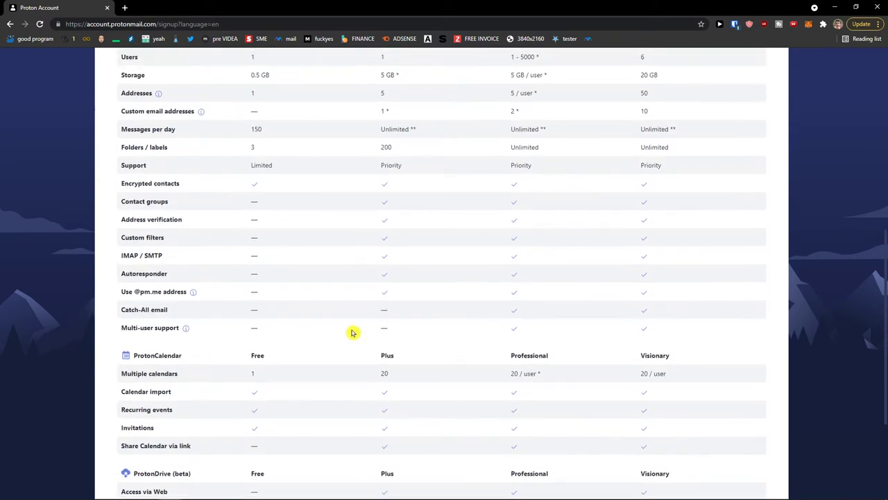
{"action": "scroll", "coordinate": [350, 333], "scroll_direction": "up", "scroll_amount": 1}
{"action": "triple_click", "coordinate": [381, 198]}
{"action": "left_click_drag", "start_coordinate": [380, 199], "coordinate": [387, 291]}
{"action": "scroll", "coordinate": [369, 307], "scroll_direction": "up", "scroll_amount": 3}
{"action": "scroll", "coordinate": [363, 327], "scroll_direction": "down", "scroll_amount": 5}
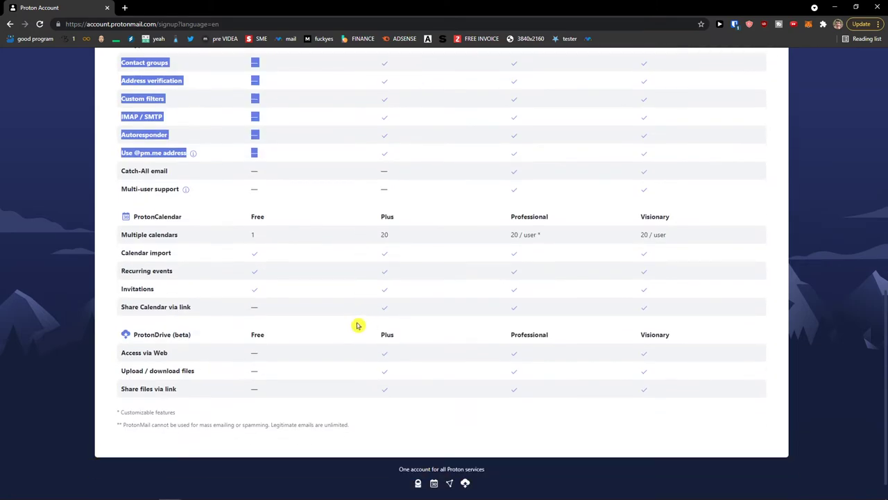
{"action": "scroll", "coordinate": [357, 324], "scroll_direction": "up", "scroll_amount": 15}
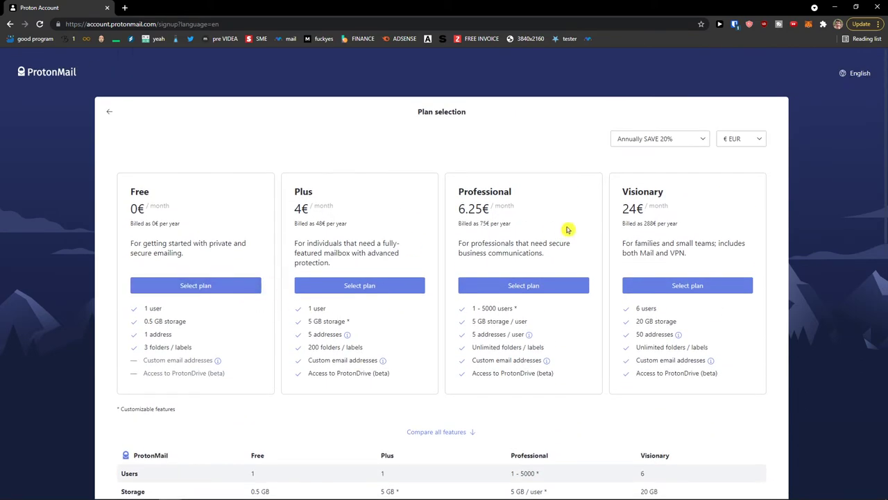
Switch plan prices to Monthly billing and select the Free plan.
{"action": "left_click", "coordinate": [684, 142]}
{"action": "left_click", "coordinate": [663, 152]}
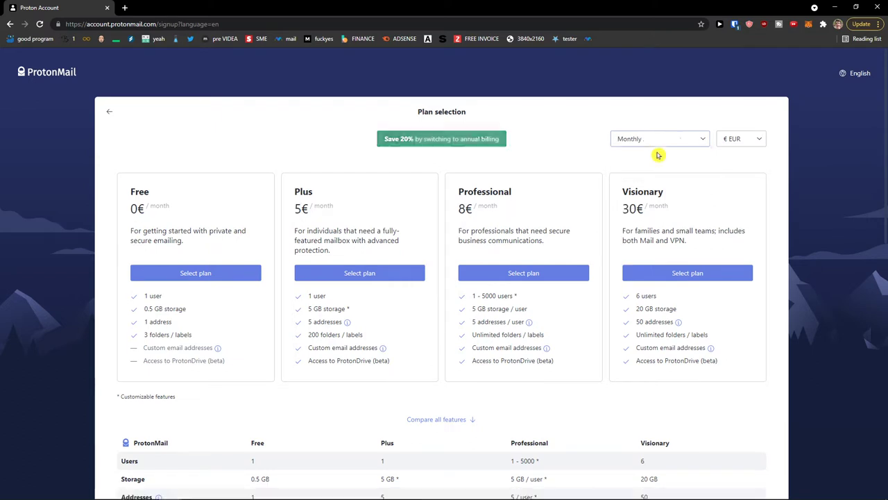
{"action": "left_click", "coordinate": [659, 142]}
{"action": "left_click", "coordinate": [659, 143]}
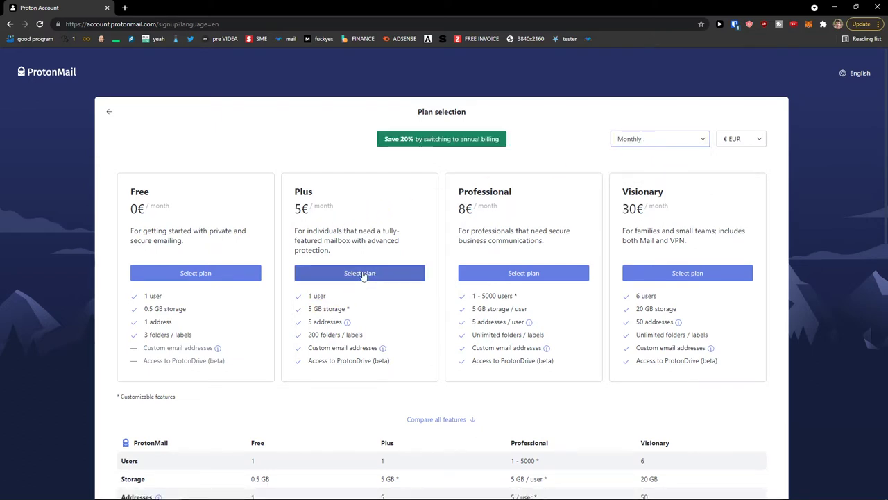
{"action": "left_click", "coordinate": [212, 275]}
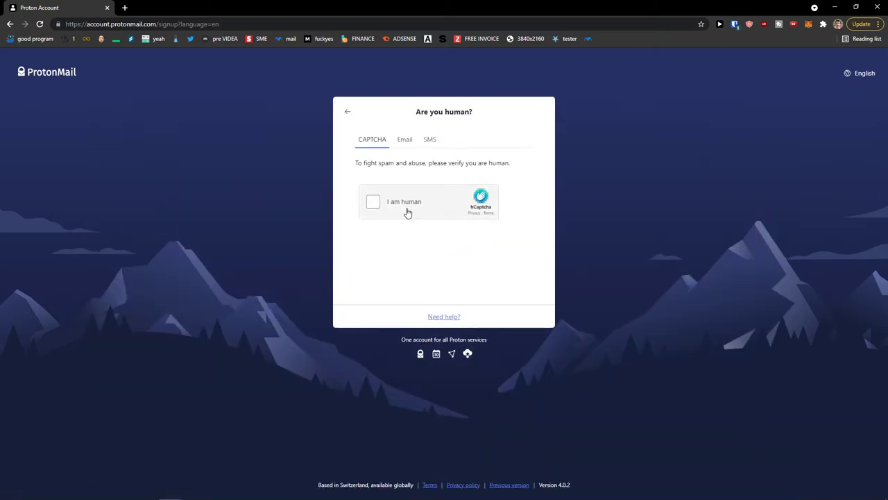
Tick the hCaptcha 'I am human' checkbox to complete account creation.
{"action": "left_click", "coordinate": [404, 210]}
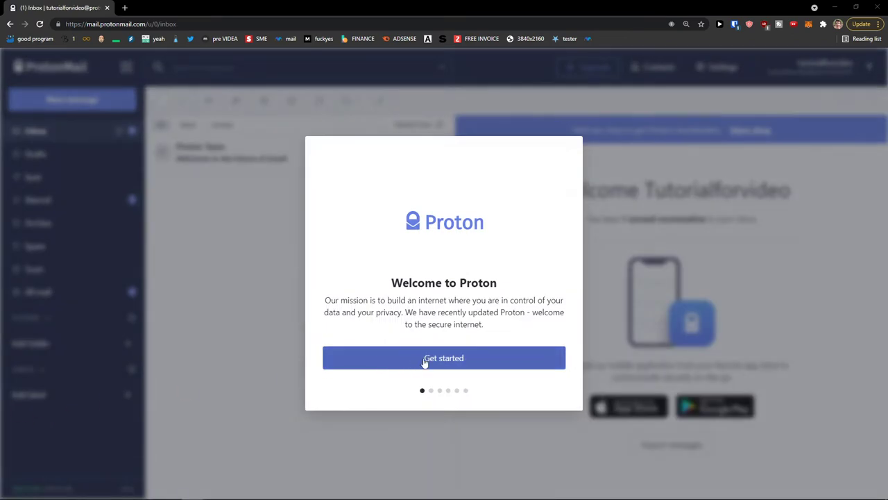
Start onboarding and replace the display name with a new one.
{"action": "left_click", "coordinate": [424, 358]}
{"action": "triple_click", "coordinate": [465, 341]}
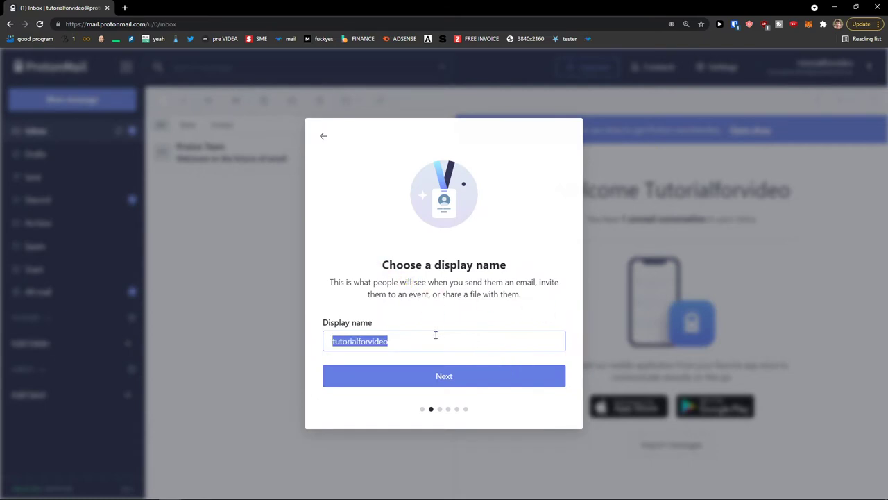
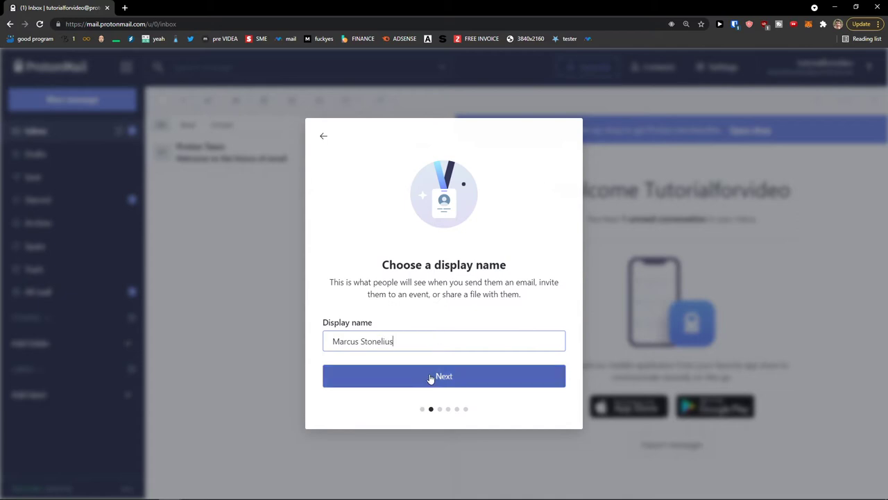
{"action": "left_click", "coordinate": [431, 376]}
Preview the Carbon, Snow, Monokai, Contrast and Legacy themes, keep Proton, and reach the mobile-app step.
{"action": "left_click", "coordinate": [441, 268]}
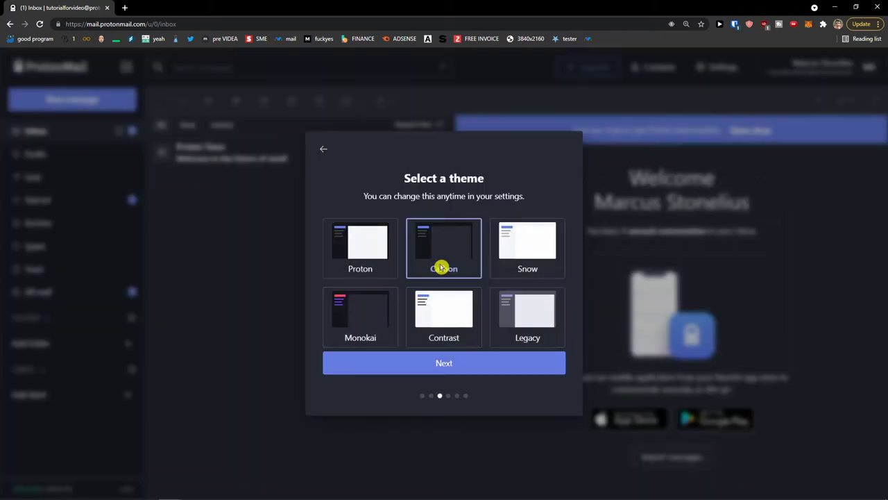
{"action": "left_click", "coordinate": [505, 266]}
{"action": "left_click", "coordinate": [418, 267]}
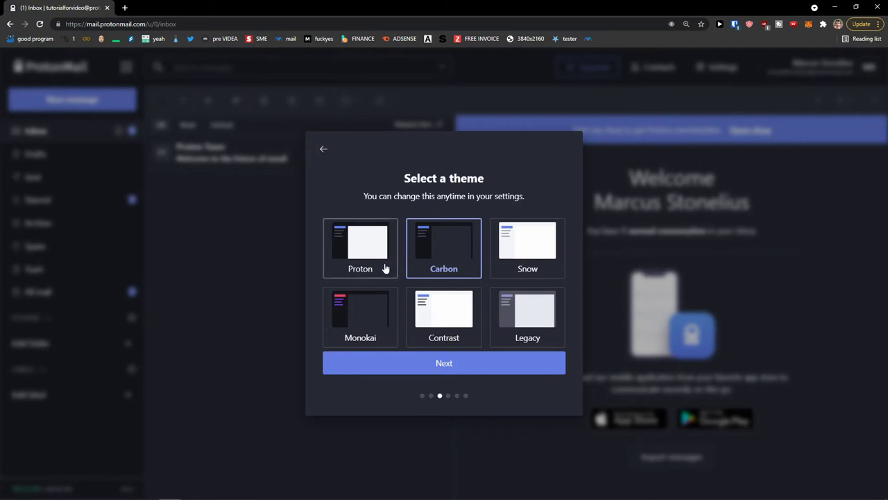
{"action": "left_click", "coordinate": [385, 269]}
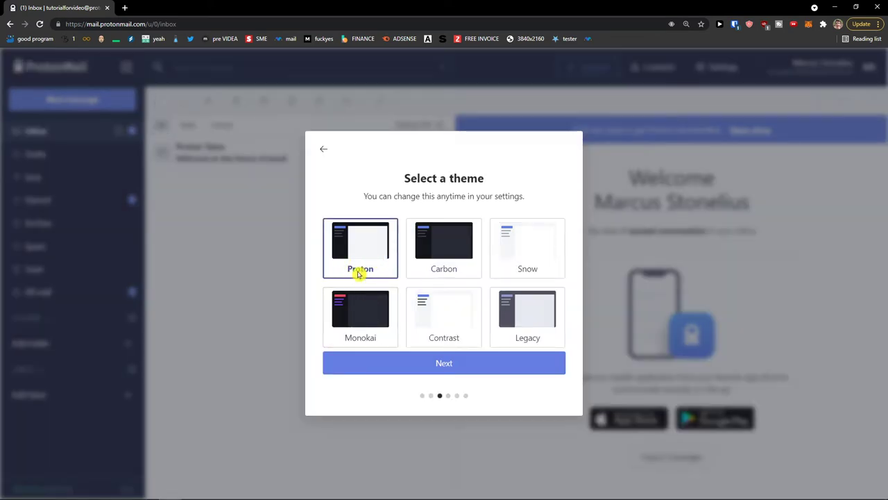
{"action": "left_click", "coordinate": [367, 313]}
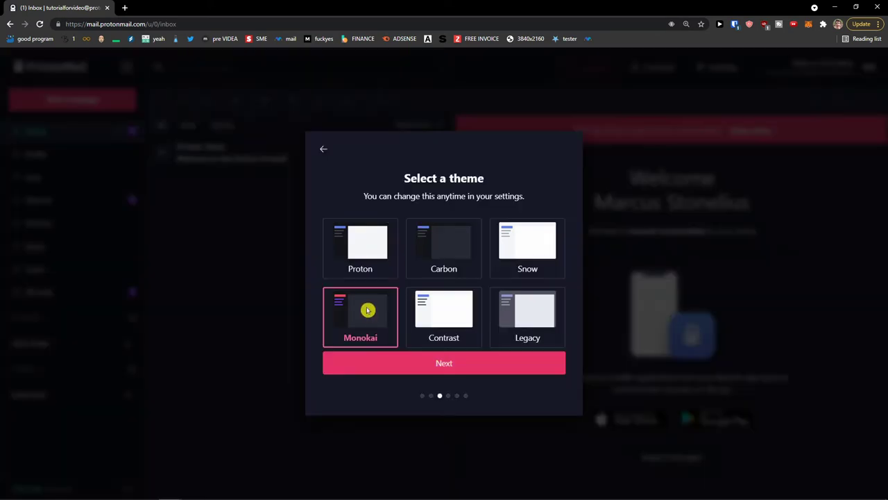
{"action": "left_click", "coordinate": [454, 301]}
{"action": "left_click", "coordinate": [512, 308]}
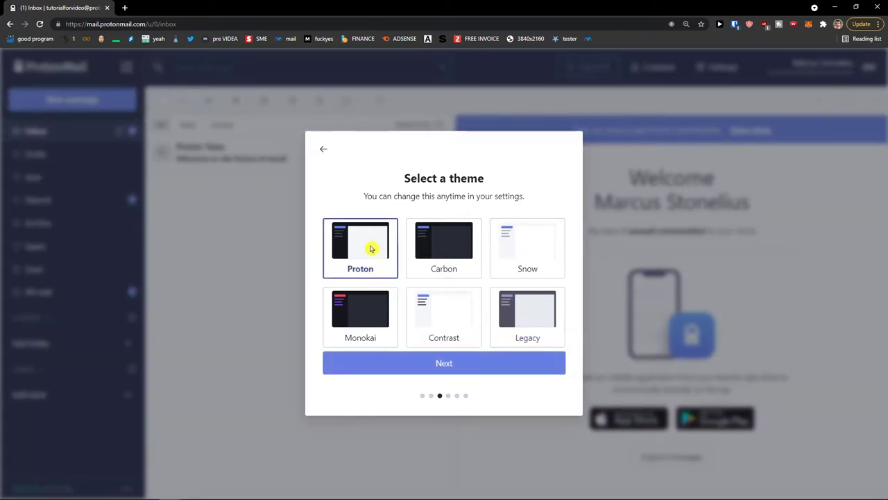
{"action": "left_click", "coordinate": [470, 363]}
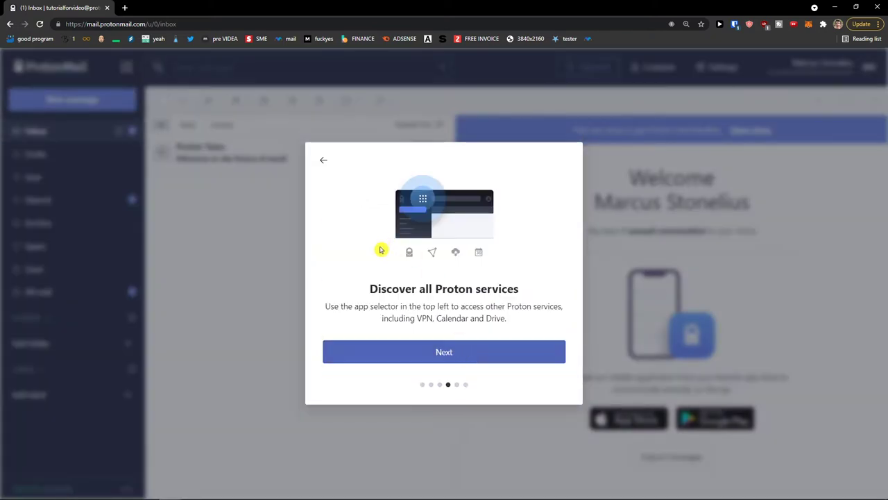
{"action": "left_click", "coordinate": [420, 356]}
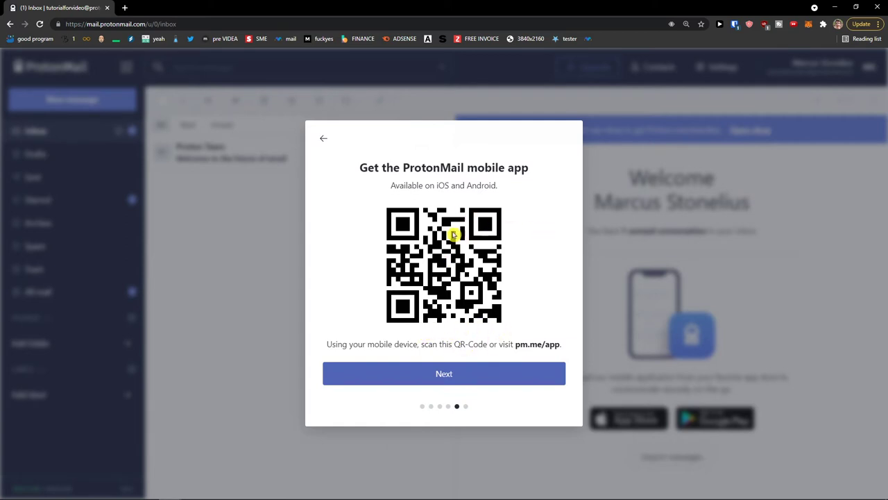
{"action": "left_click", "coordinate": [128, 9]}
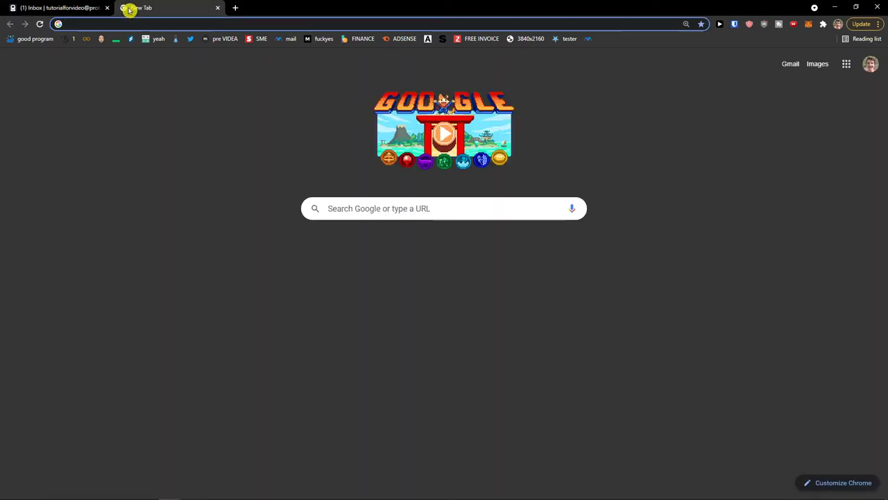
Search 'protonmail google play', open the ProtonMail - Encrypted Email listing, then return to onboarding.
{"action": "type", "text": "protonmail "}
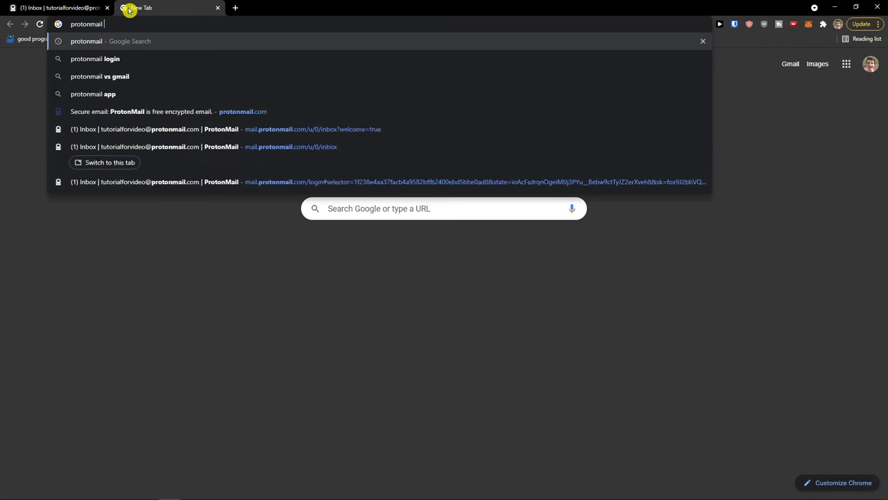
{"action": "type", "text": "google play"}
{"action": "key", "text": "Return"}
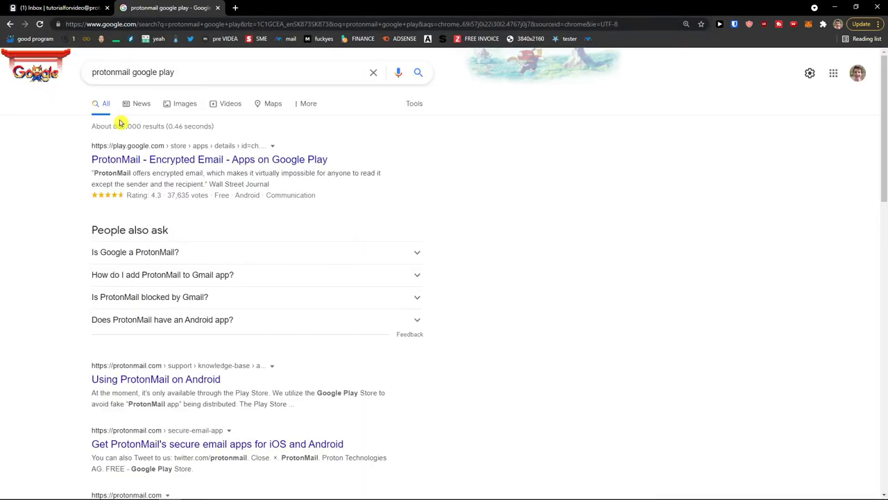
{"action": "left_click", "coordinate": [202, 159]}
{"action": "scroll", "coordinate": [347, 184], "scroll_direction": "down", "scroll_amount": 2}
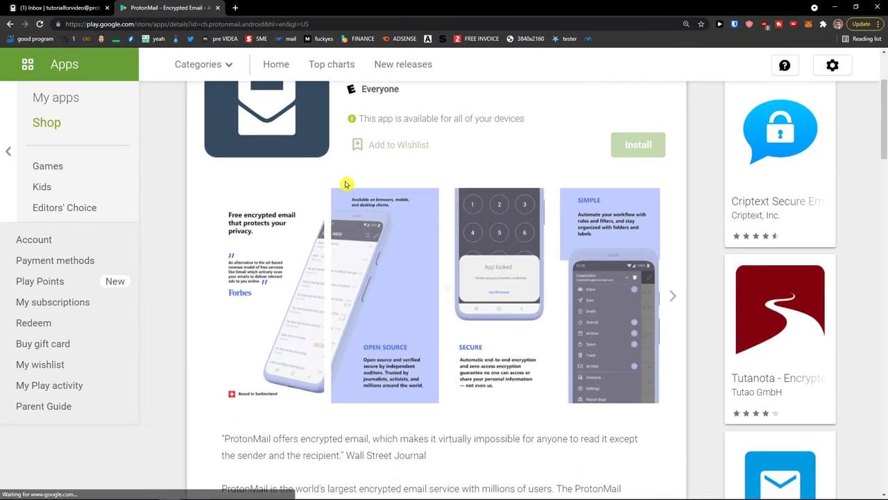
{"action": "scroll", "coordinate": [346, 184], "scroll_direction": "up", "scroll_amount": 2}
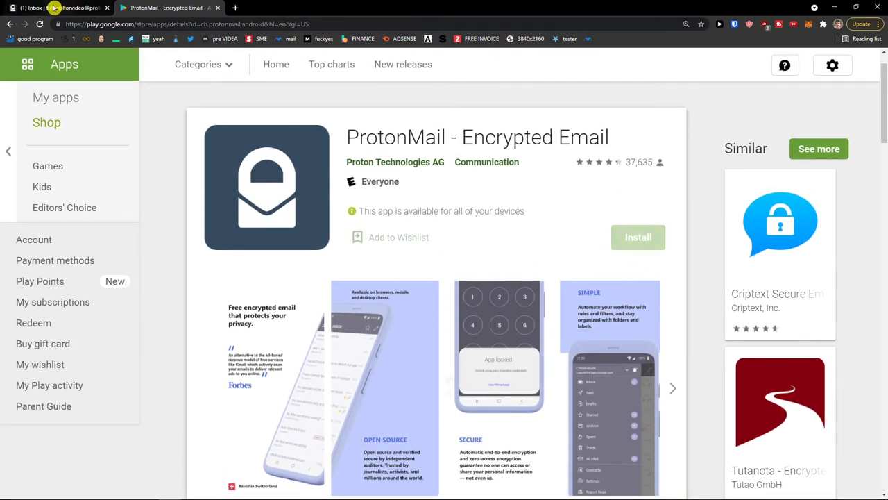
{"action": "left_click", "coordinate": [53, 8]}
{"action": "left_click", "coordinate": [524, 378]}
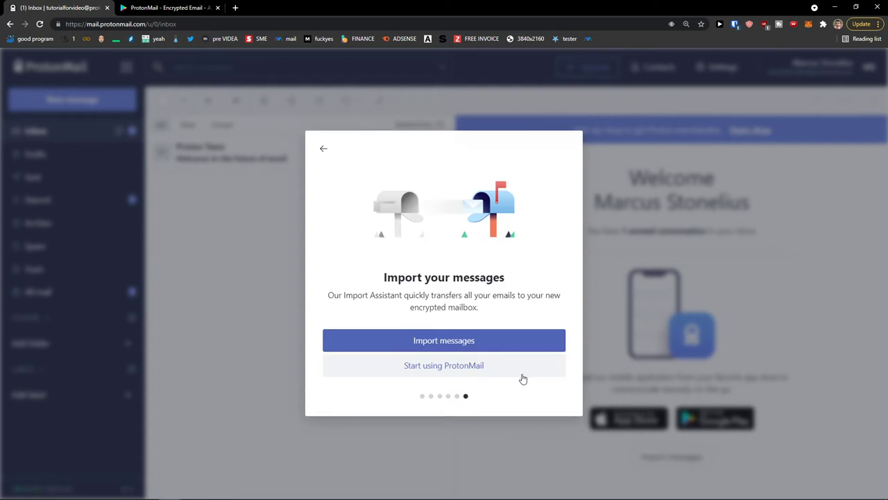
Finish onboarding at 'Import your messages' without importing, and open the Proton Team welcome email.
{"action": "left_click_drag", "start_coordinate": [375, 295], "coordinate": [484, 298]}
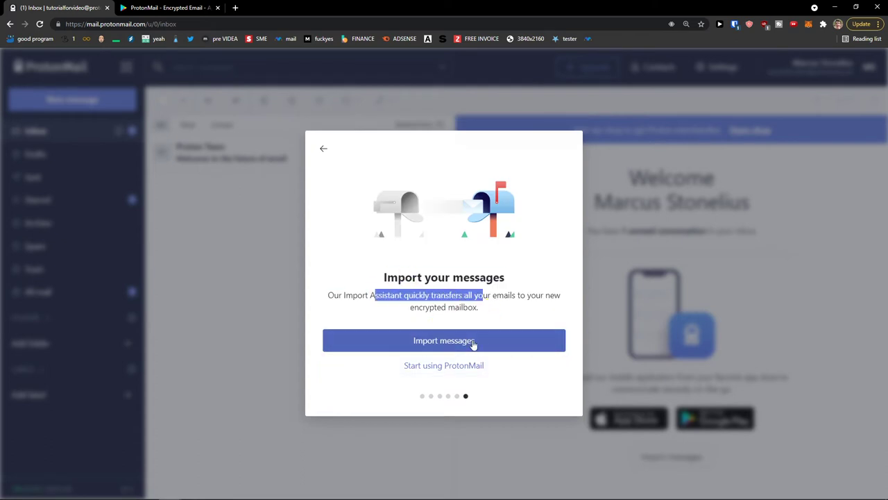
{"action": "left_click_drag", "start_coordinate": [384, 278], "coordinate": [505, 292]}
{"action": "left_click", "coordinate": [504, 294]}
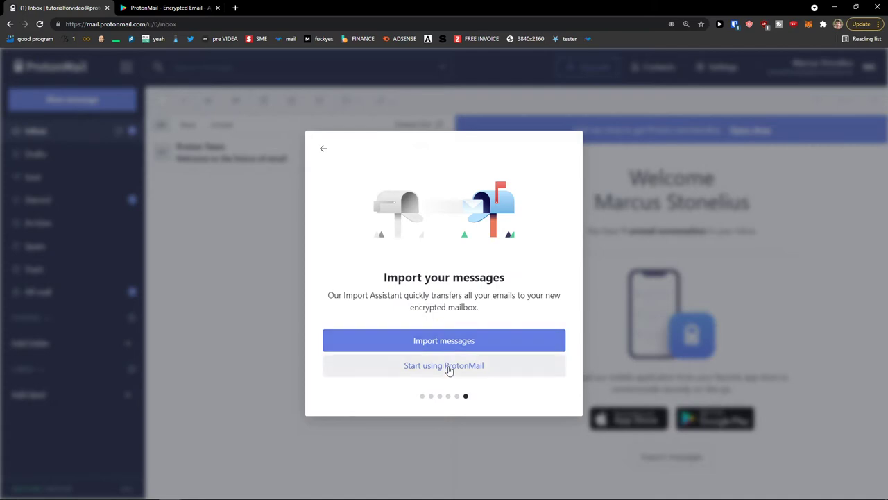
{"action": "left_click", "coordinate": [449, 370]}
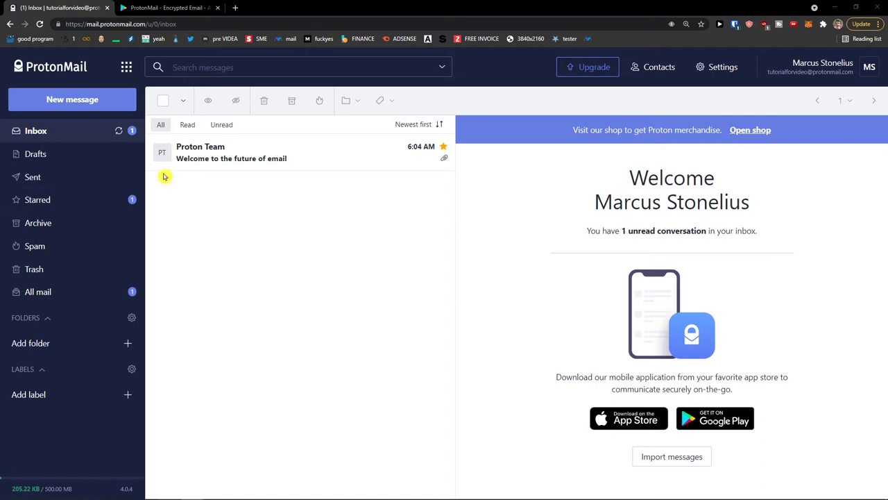
{"action": "left_click", "coordinate": [240, 169]}
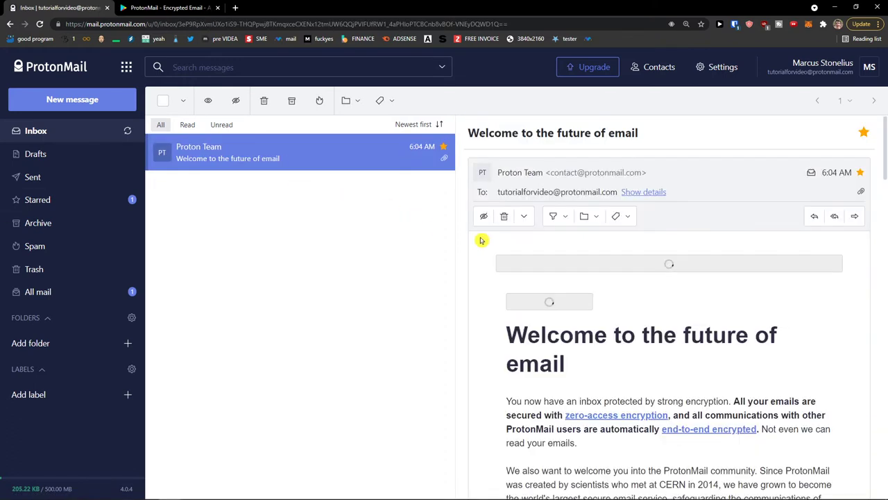
Scroll through 'Welcome to the future of email', then switch to the empty Drafts folder.
{"action": "scroll", "coordinate": [522, 251], "scroll_direction": "down", "scroll_amount": 3}
{"action": "scroll", "coordinate": [520, 248], "scroll_direction": "down", "scroll_amount": 7}
{"action": "scroll", "coordinate": [513, 252], "scroll_direction": "up", "scroll_amount": 10}
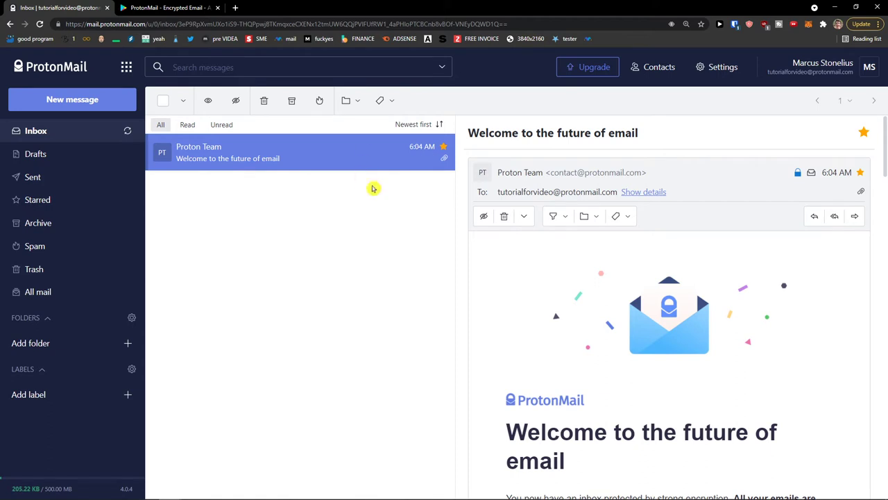
{"action": "left_click", "coordinate": [74, 156]}
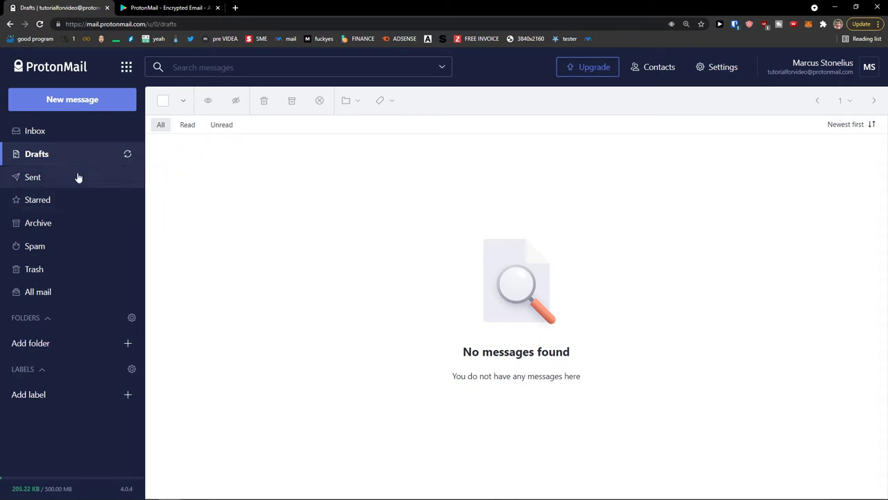
Look through the Sent, Starred, Inbox, Archive and Spam folders.
{"action": "left_click", "coordinate": [54, 178]}
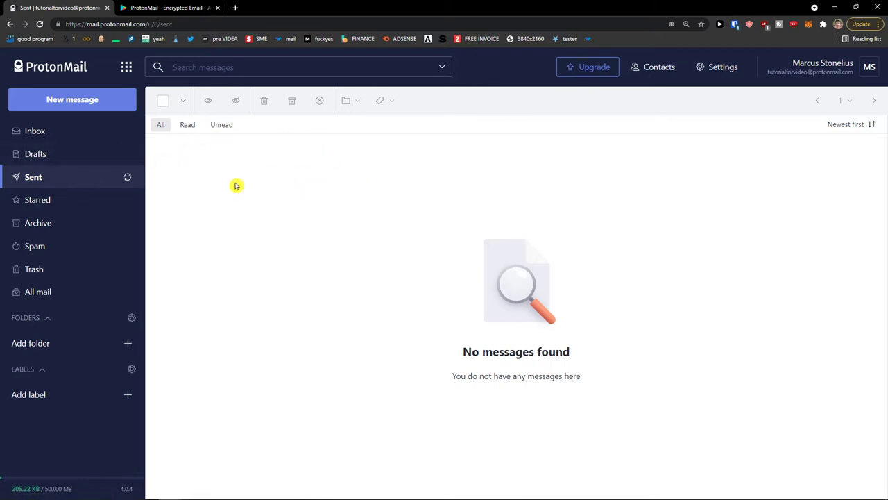
{"action": "left_click", "coordinate": [38, 199]}
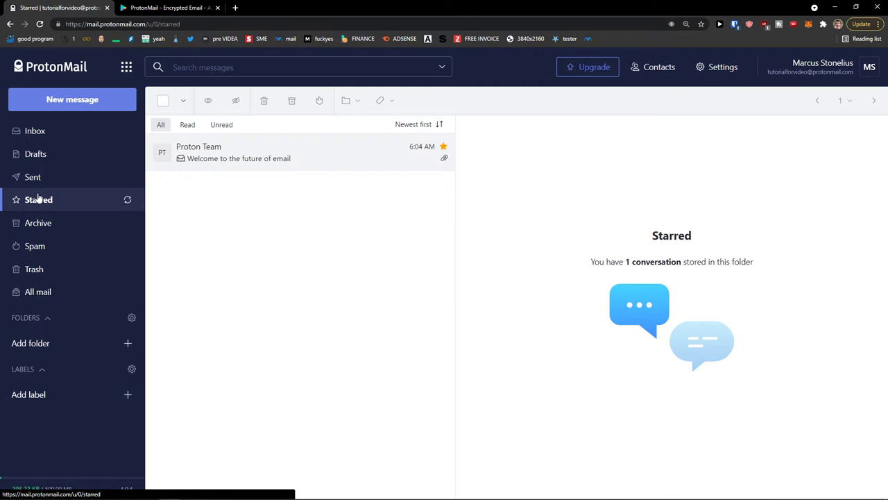
{"action": "left_click", "coordinate": [64, 136]}
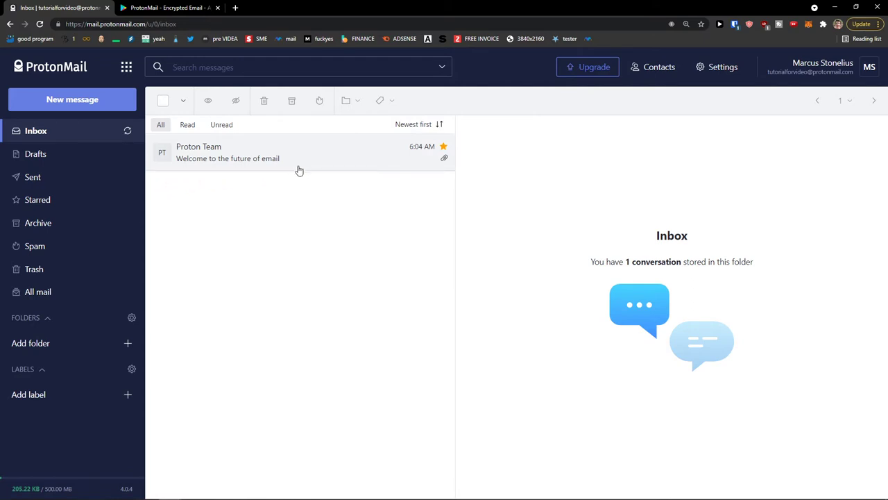
{"action": "left_click", "coordinate": [61, 221]}
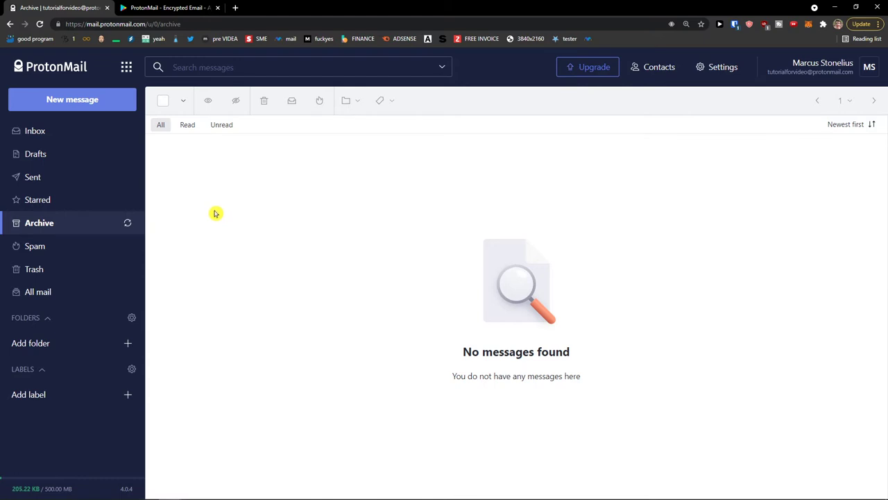
{"action": "left_click", "coordinate": [63, 246]}
{"action": "right_click", "coordinate": [63, 246]}
{"action": "left_click", "coordinate": [198, 202]}
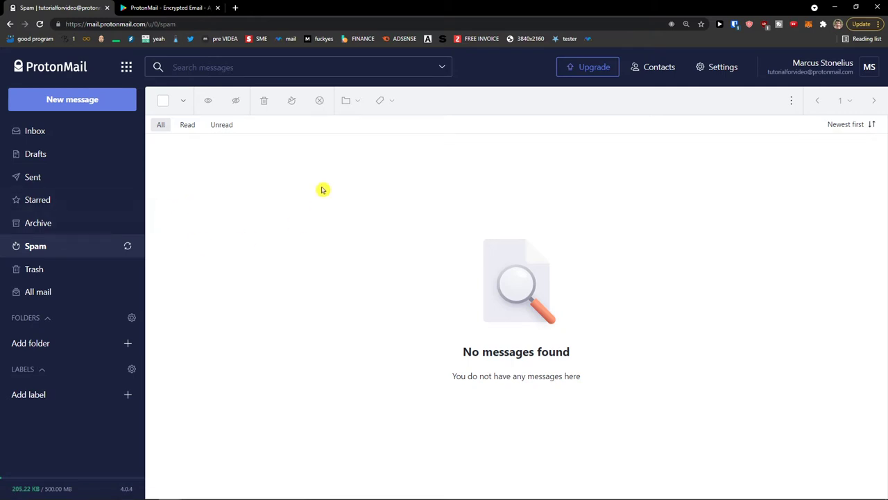
Check the Trash, All mail, Inbox and Drafts views.
{"action": "left_click", "coordinate": [50, 273]}
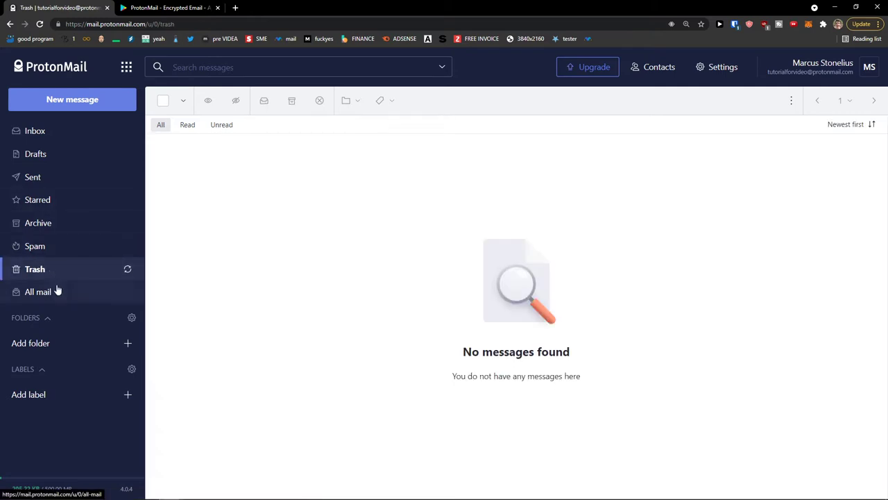
{"action": "left_click", "coordinate": [58, 294]}
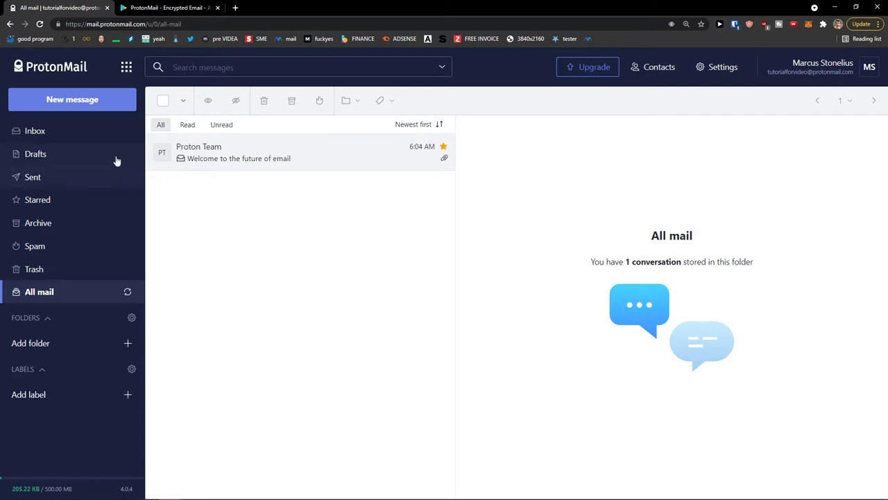
{"action": "left_click", "coordinate": [85, 131]}
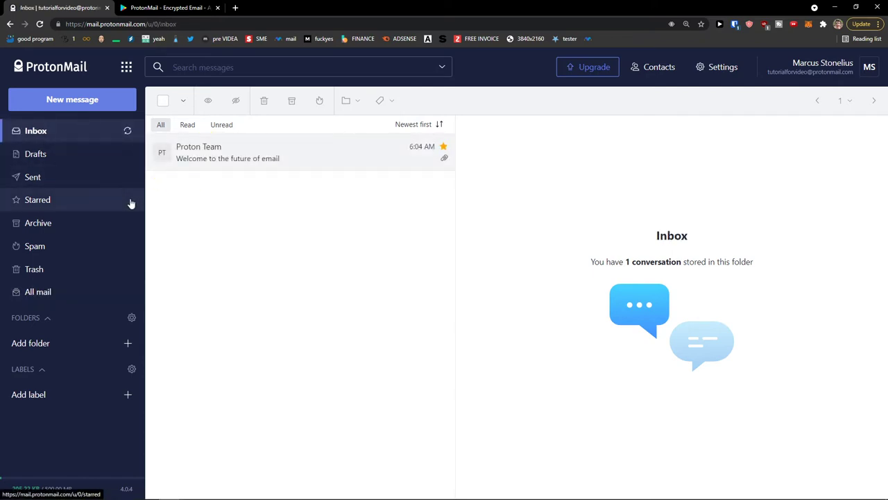
{"action": "left_click", "coordinate": [129, 155]}
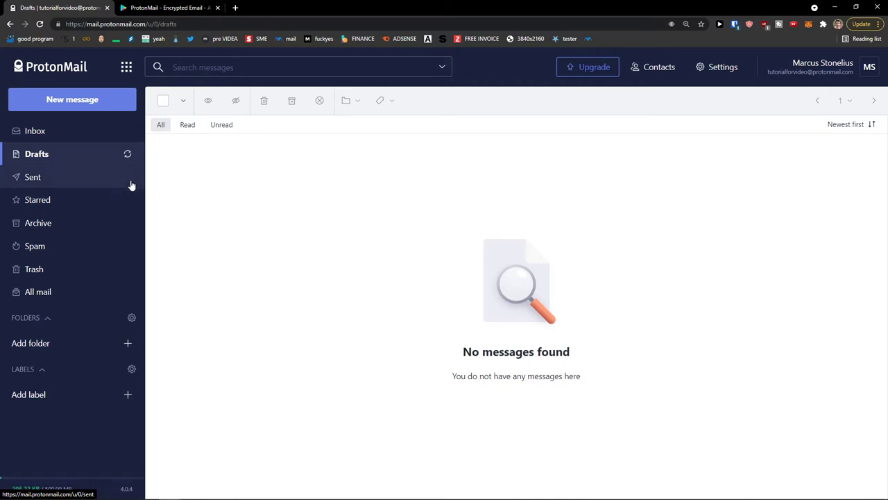
Show the empty Sent folder zoomed in, then bring up the folder and label settings.
{"action": "left_click", "coordinate": [127, 181]}
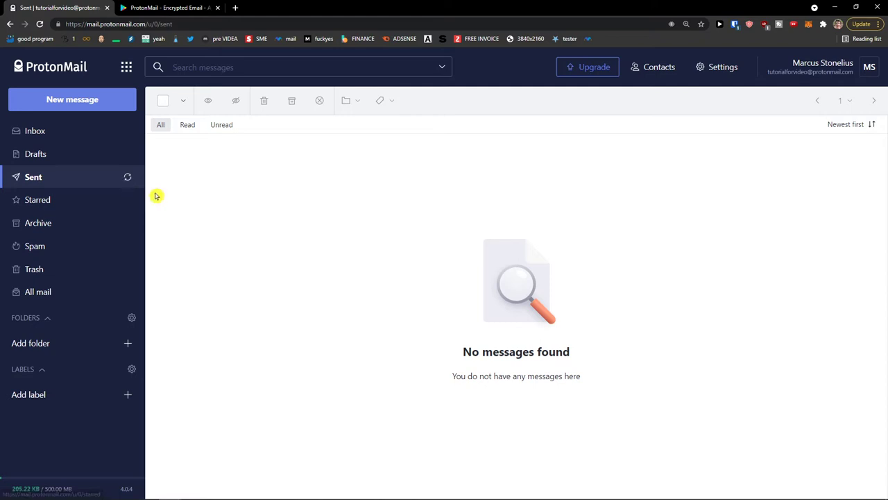
{"action": "key", "text": "ctrl+plus"}
{"action": "key", "text": "ctrl+plus"}
{"action": "key", "text": "ctrl+plus"}
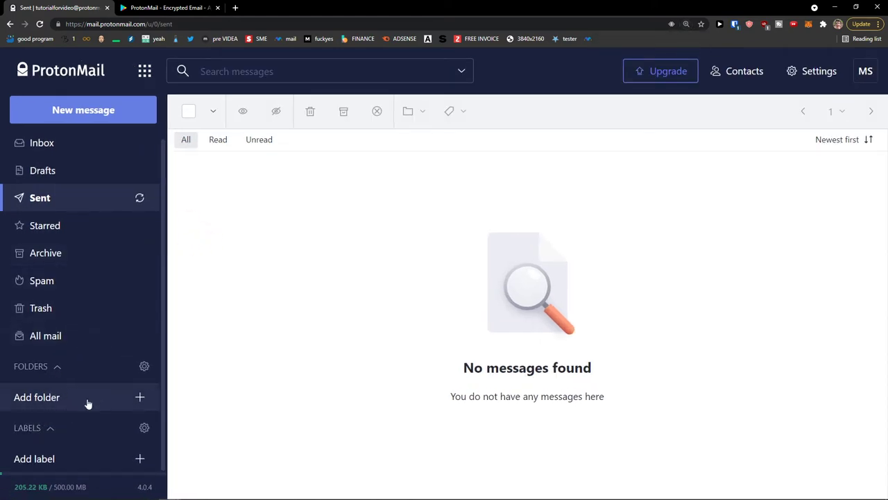
{"action": "left_click", "coordinate": [144, 367]}
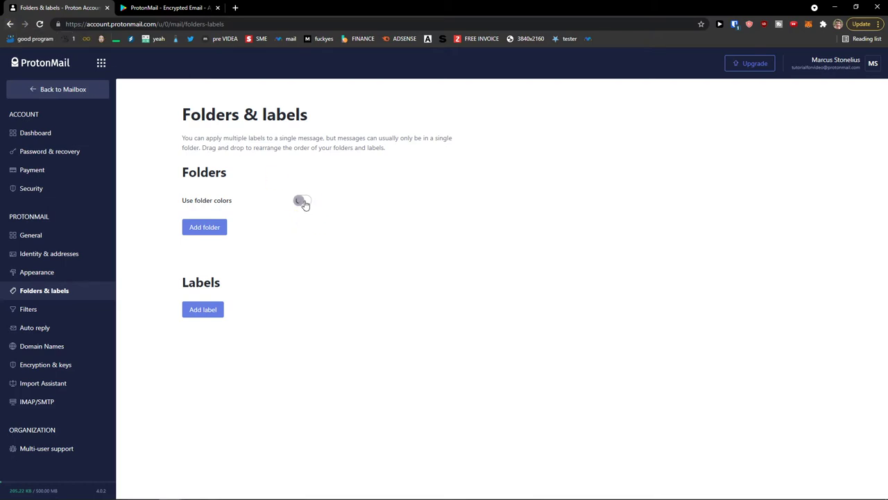
{"action": "left_click", "coordinate": [11, 26]}
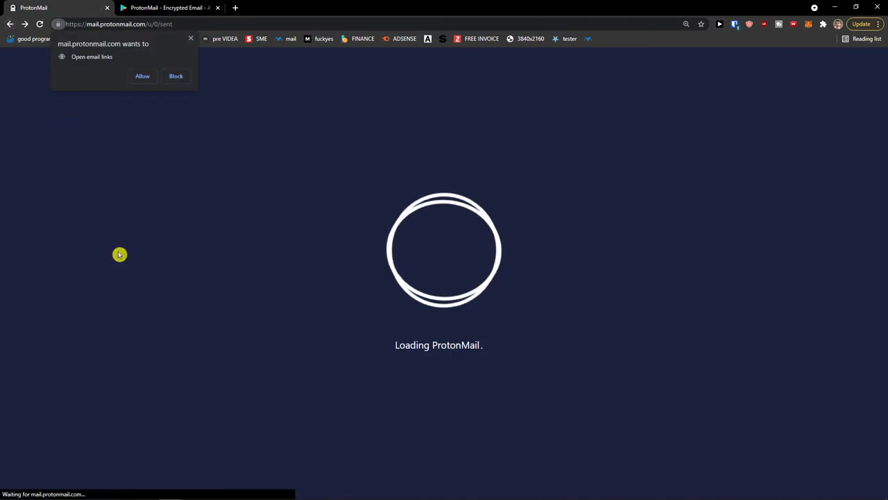
{"action": "scroll", "coordinate": [74, 348], "scroll_direction": "down", "scroll_amount": 1}
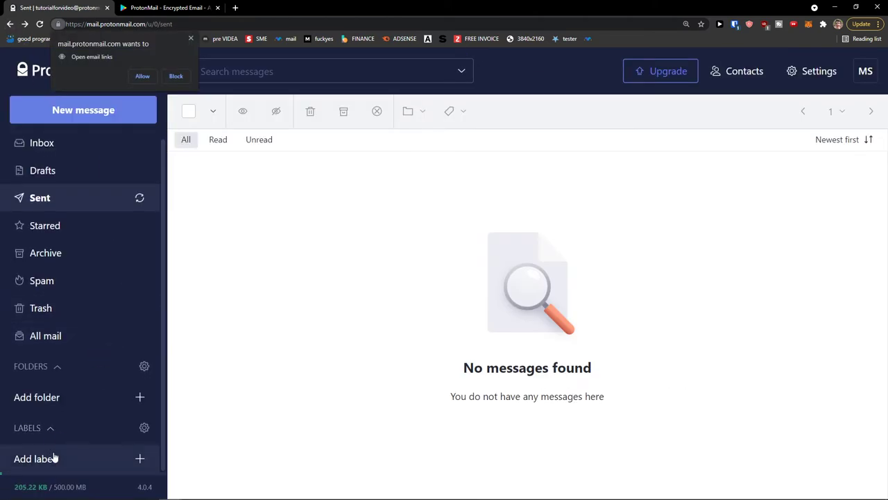
{"action": "left_click", "coordinate": [142, 427]}
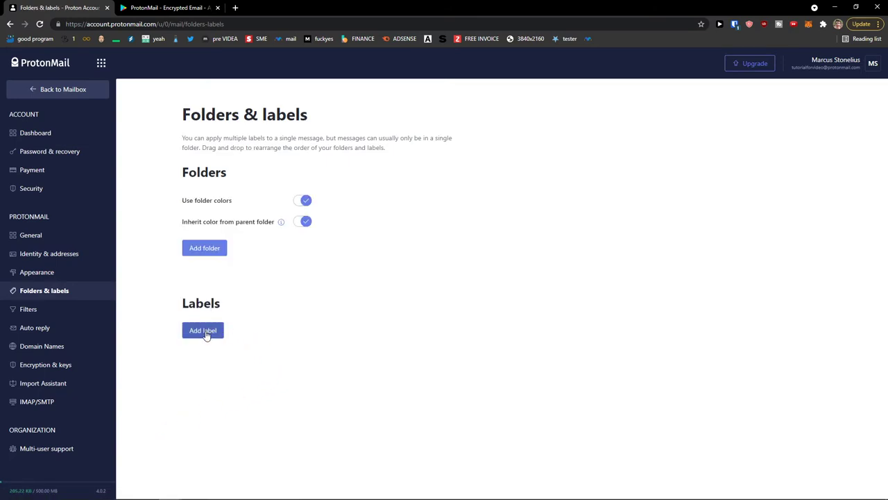
{"action": "left_click", "coordinate": [204, 334]}
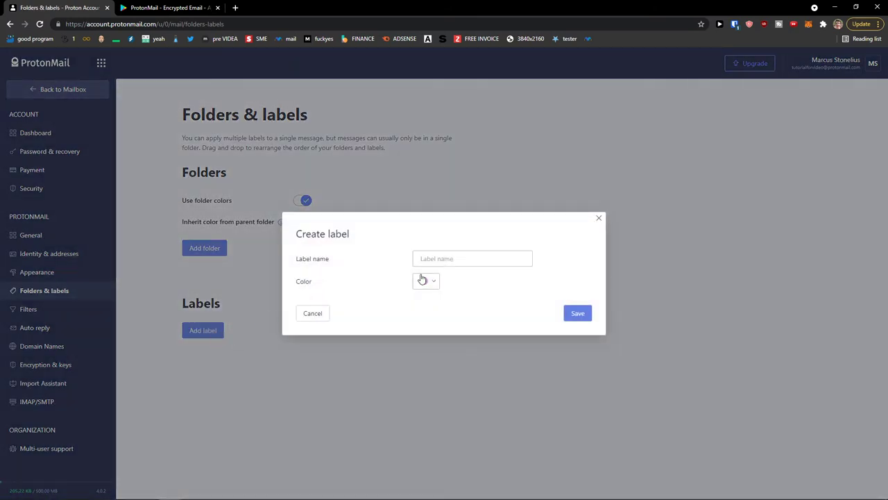
{"action": "left_click", "coordinate": [598, 219]}
{"action": "left_click", "coordinate": [14, 25]}
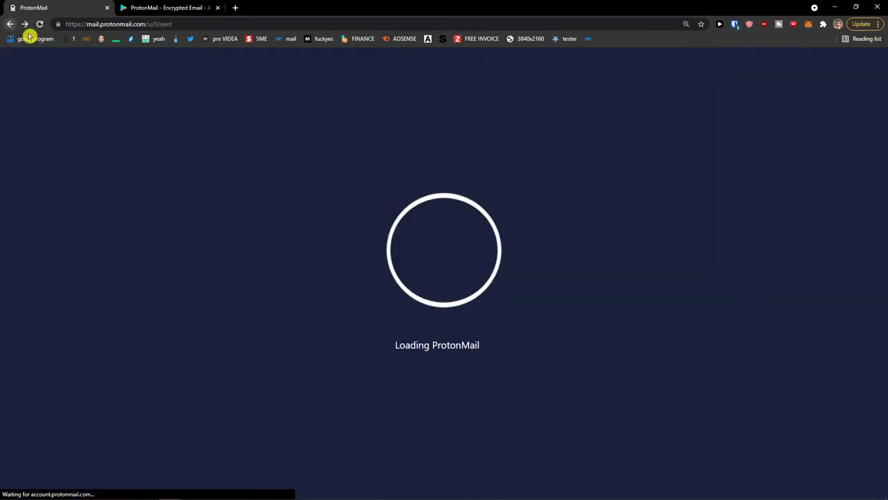
{"action": "scroll", "coordinate": [97, 163], "scroll_direction": "down", "scroll_amount": 1}
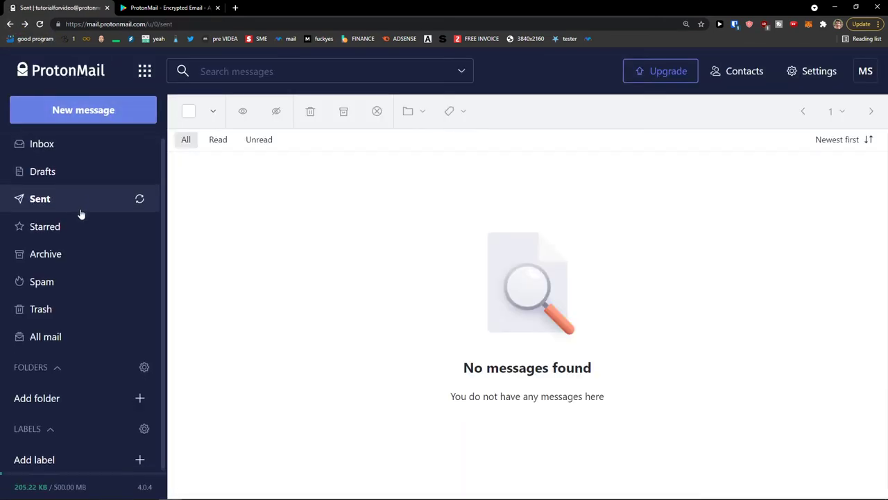
{"action": "scroll", "coordinate": [47, 325], "scroll_direction": "up", "scroll_amount": 1}
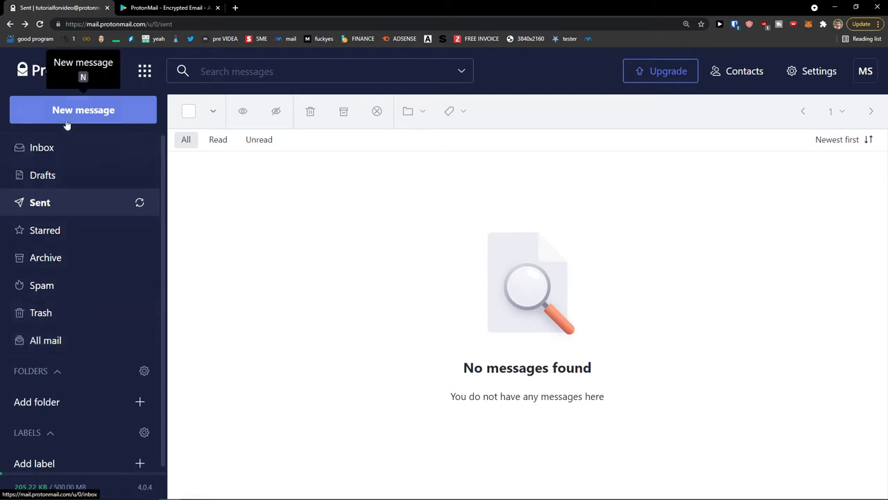
Glance at the Proton apps list and the empty Contacts panel, then close them.
{"action": "left_click", "coordinate": [145, 72]}
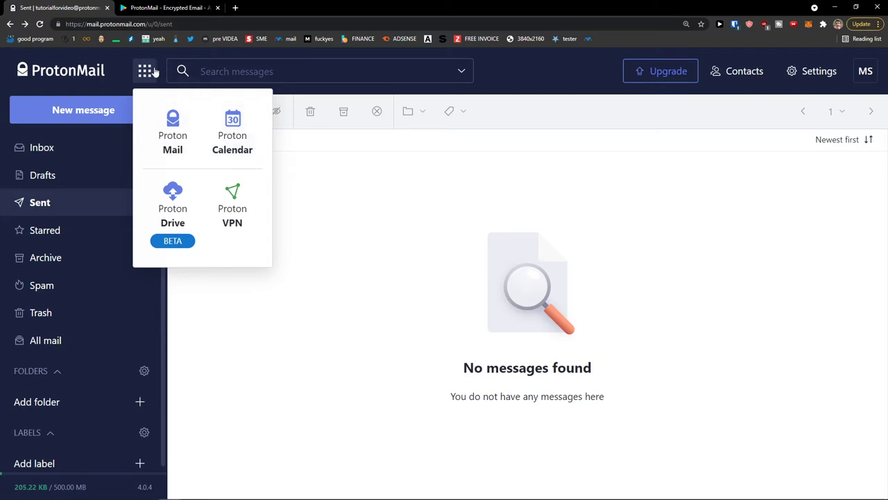
{"action": "left_click", "coordinate": [153, 71]}
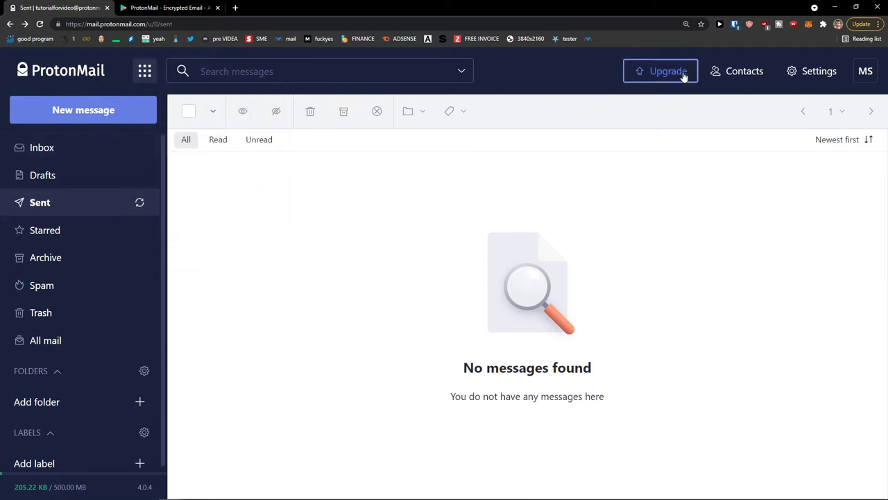
{"action": "left_click", "coordinate": [748, 74]}
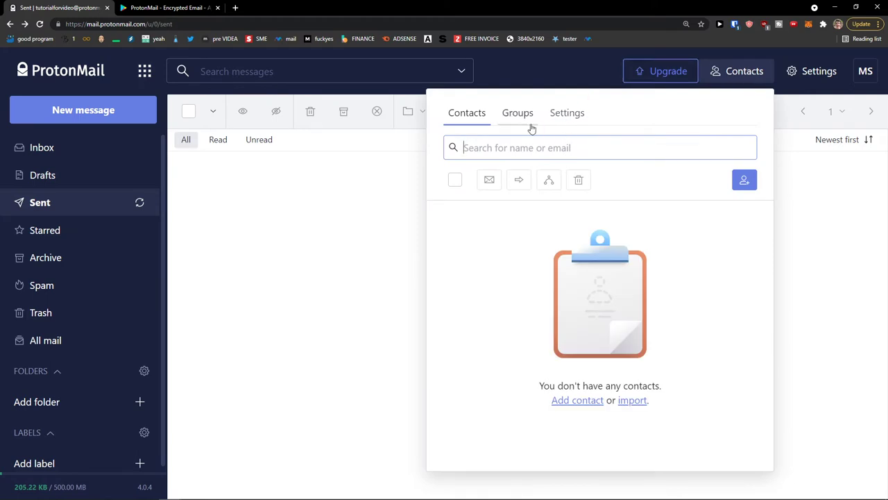
{"action": "left_click", "coordinate": [561, 124]}
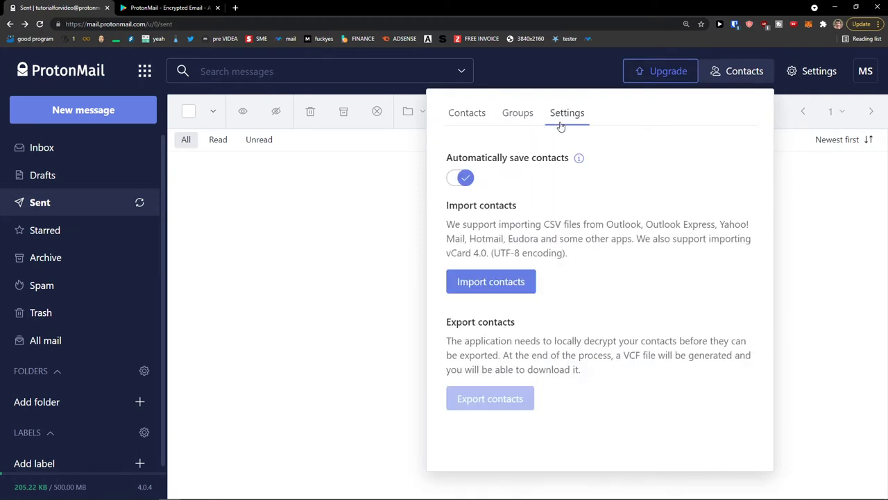
{"action": "left_click", "coordinate": [471, 117]}
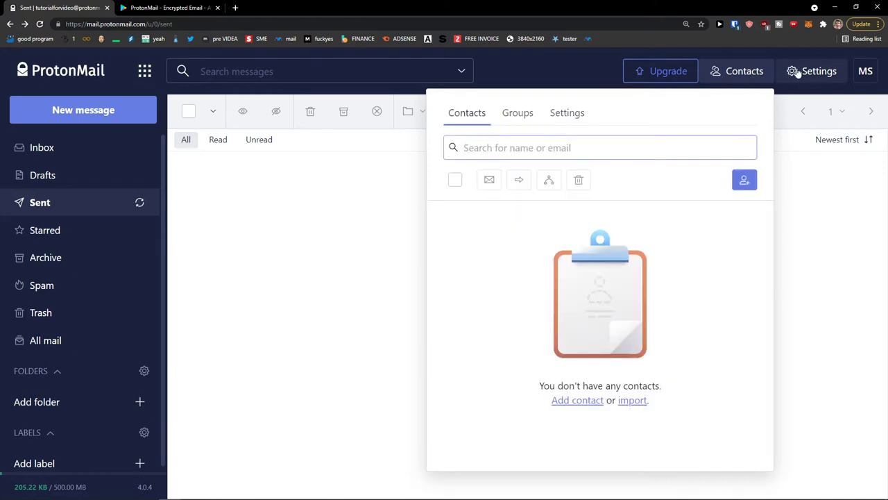
Go to the full account settings and view the Dashboard's Plus, Professional and Visionary plans.
{"action": "left_click", "coordinate": [799, 72]}
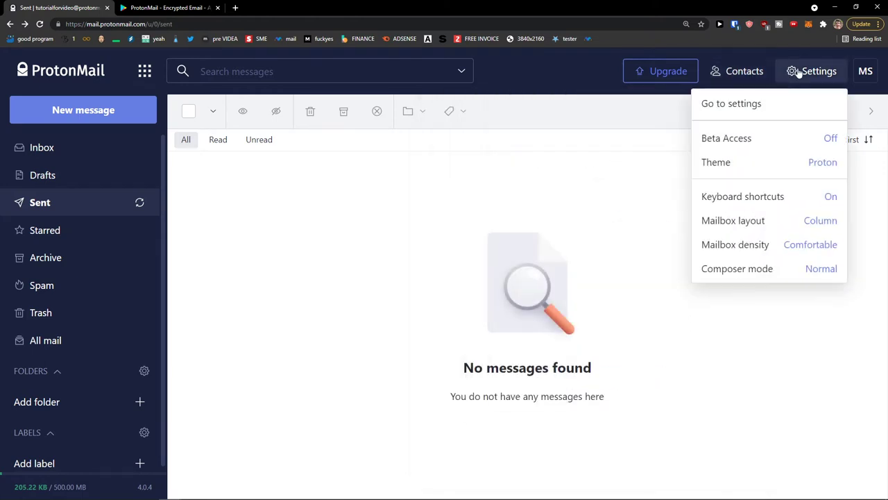
{"action": "left_click", "coordinate": [761, 104]}
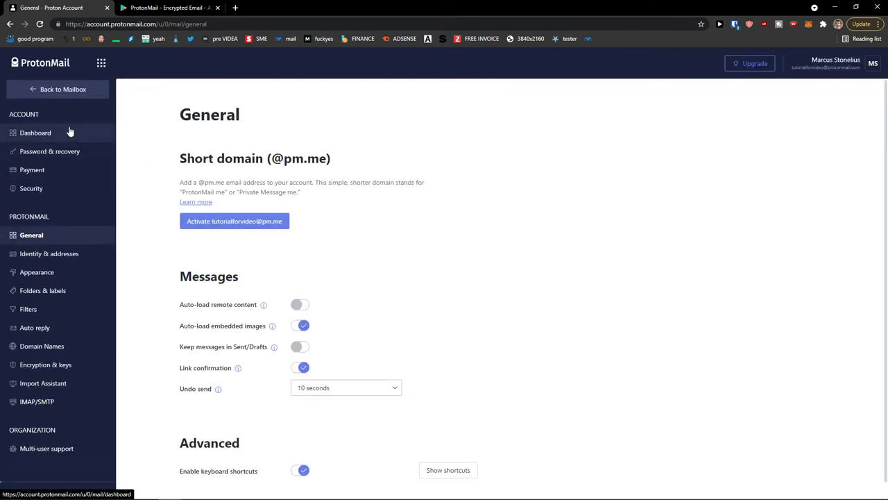
{"action": "left_click", "coordinate": [69, 132]}
{"action": "scroll", "coordinate": [166, 206], "scroll_direction": "down", "scroll_amount": 5}
{"action": "scroll", "coordinate": [165, 206], "scroll_direction": "down", "scroll_amount": 3}
{"action": "scroll", "coordinate": [166, 206], "scroll_direction": "up", "scroll_amount": 1}
Finish scrolling the Dashboard and dismiss the accidentally opened Windows Start menu.
{"action": "scroll", "coordinate": [166, 206], "scroll_direction": "down", "scroll_amount": 2}
{"action": "scroll", "coordinate": [166, 206], "scroll_direction": "up", "scroll_amount": 3}
{"action": "scroll", "coordinate": [166, 206], "scroll_direction": "up", "scroll_amount": 4}
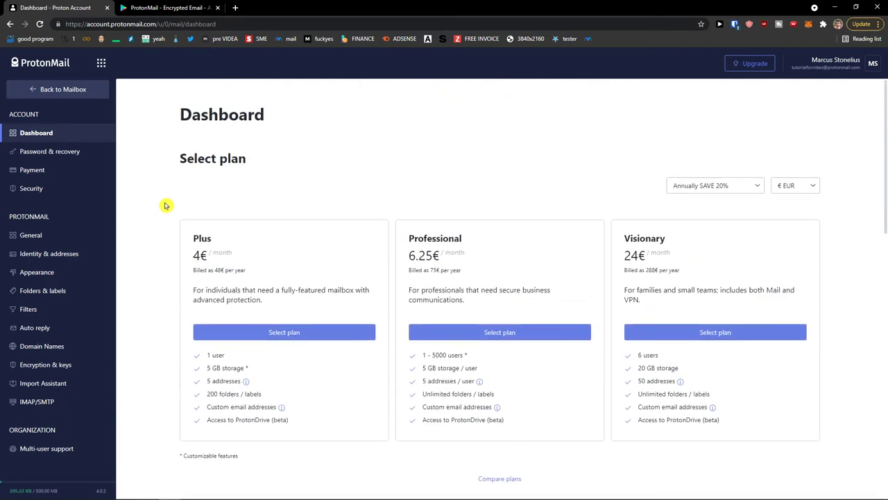
{"action": "left_click", "coordinate": [11, 490]}
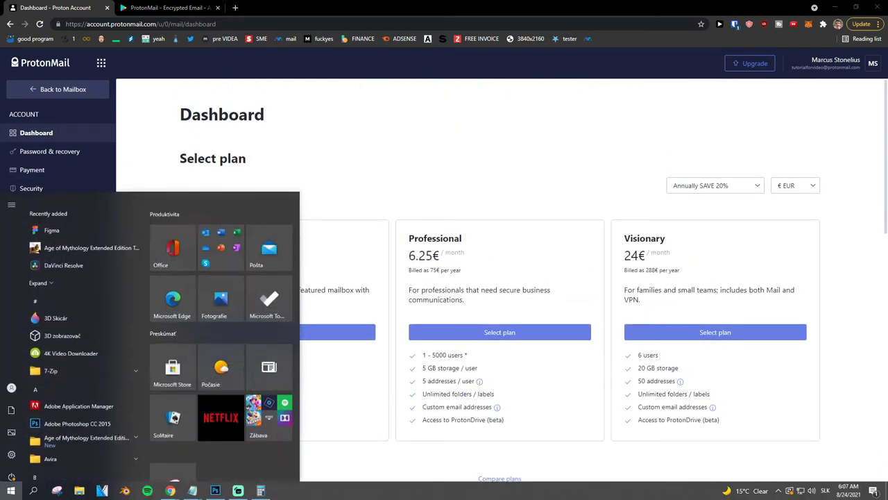
{"action": "key", "text": "Escape"}
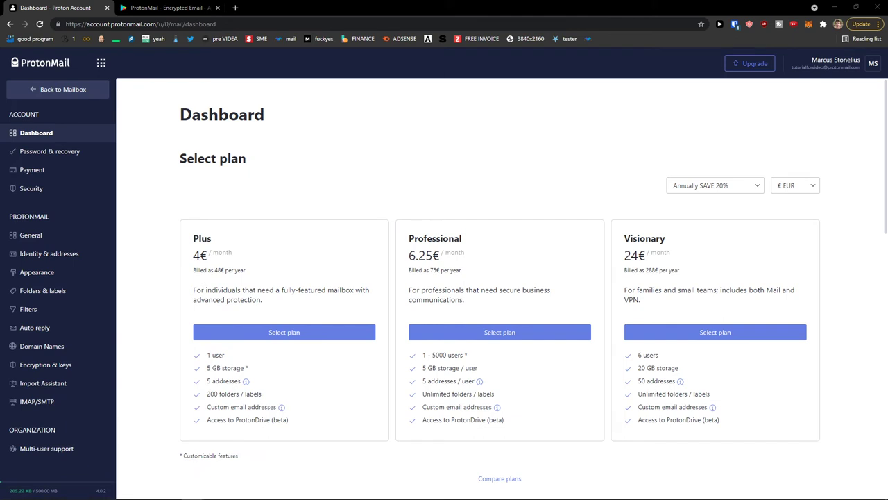
Review the Password & recovery page zoomed in, down to the Delete account section.
{"action": "left_click", "coordinate": [31, 151]}
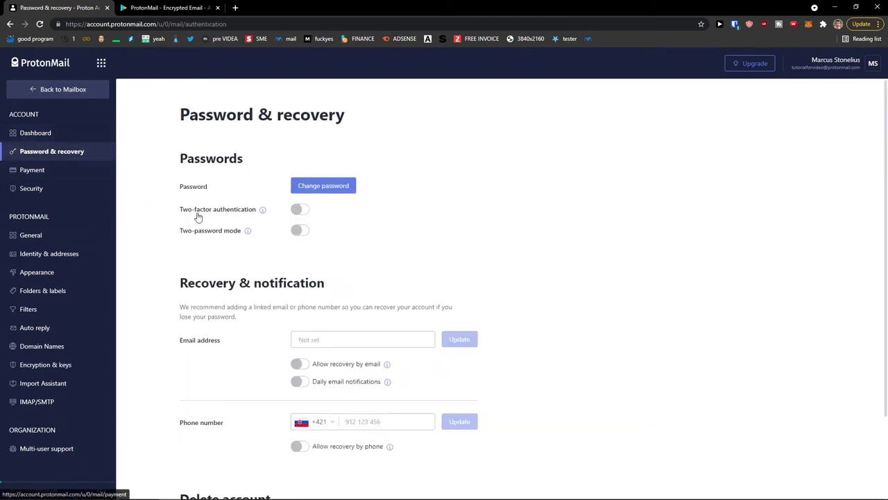
{"action": "key", "text": "ctrl+plus"}
{"action": "key", "text": "ctrl+plus"}
{"action": "key", "text": "ctrl+plus"}
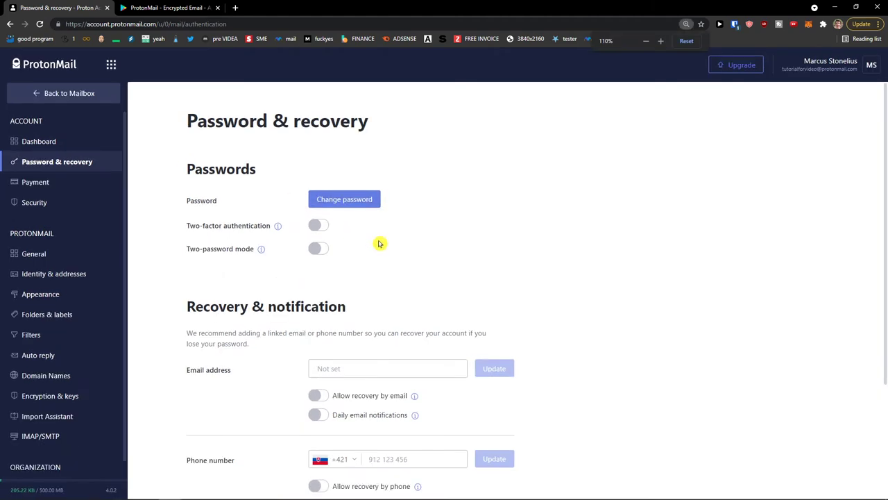
{"action": "scroll", "coordinate": [414, 277], "scroll_direction": "down", "scroll_amount": 1}
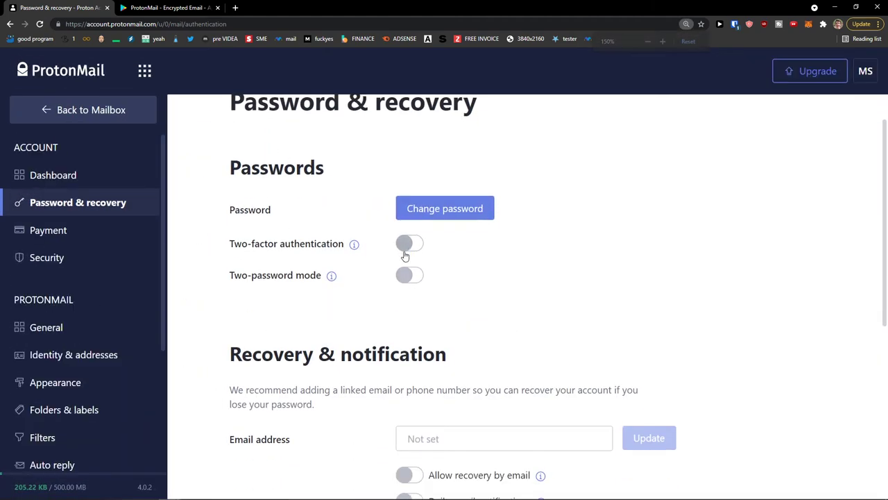
{"action": "scroll", "coordinate": [414, 263], "scroll_direction": "down", "scroll_amount": 3}
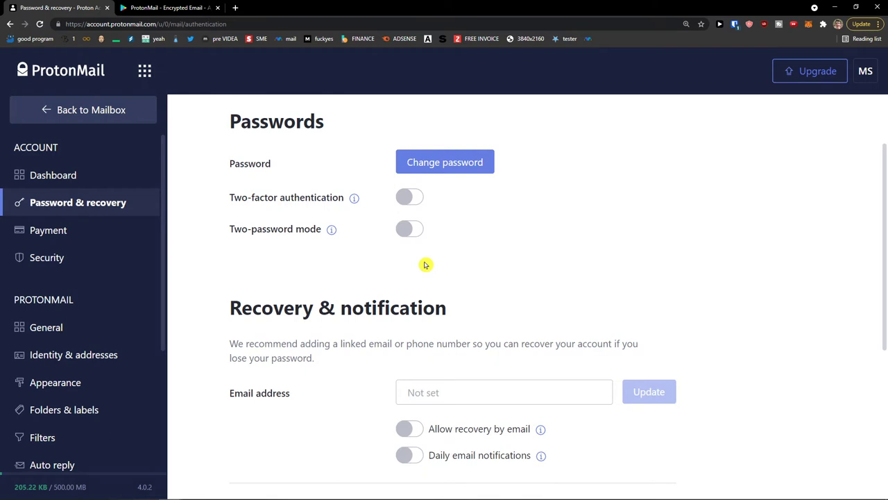
{"action": "scroll", "coordinate": [430, 263], "scroll_direction": "down", "scroll_amount": 2}
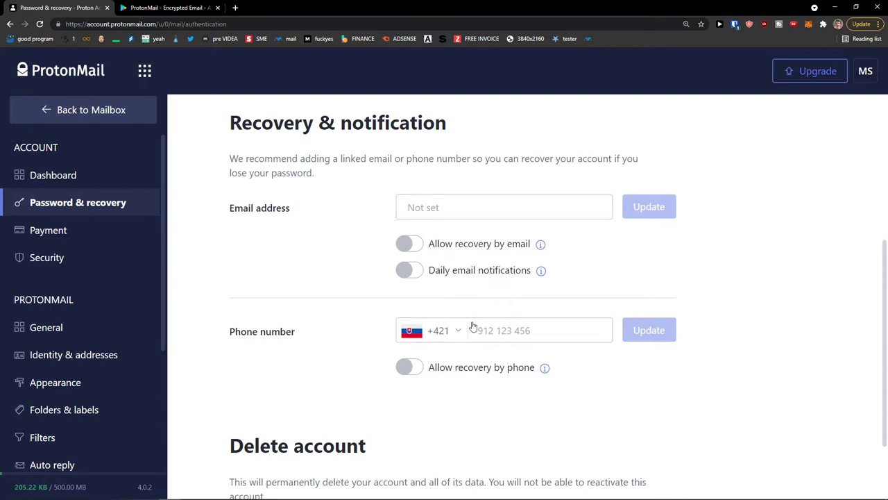
{"action": "scroll", "coordinate": [494, 332], "scroll_direction": "down", "scroll_amount": 2}
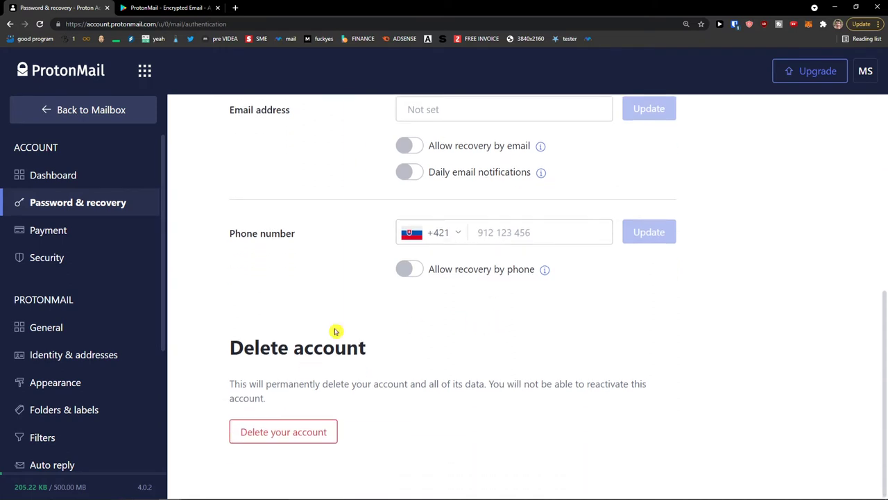
{"action": "left_click", "coordinate": [66, 231]}
{"action": "scroll", "coordinate": [223, 328], "scroll_direction": "down", "scroll_amount": 3}
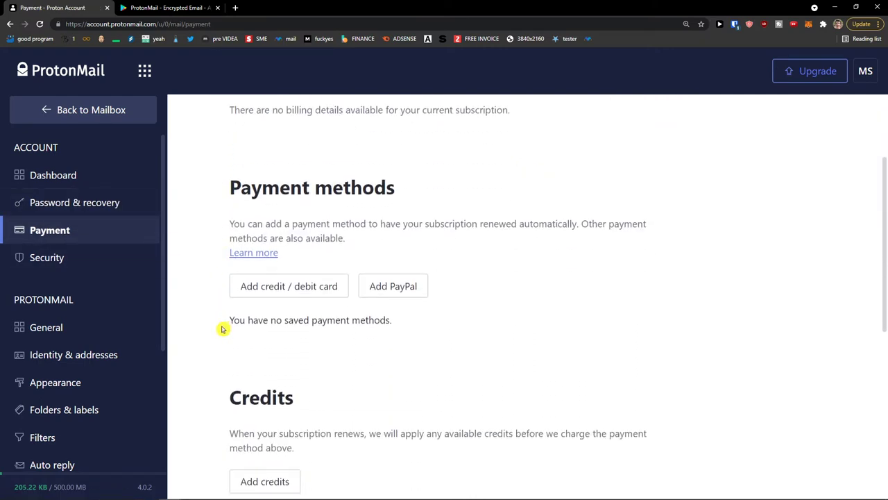
{"action": "left_click", "coordinate": [104, 259]}
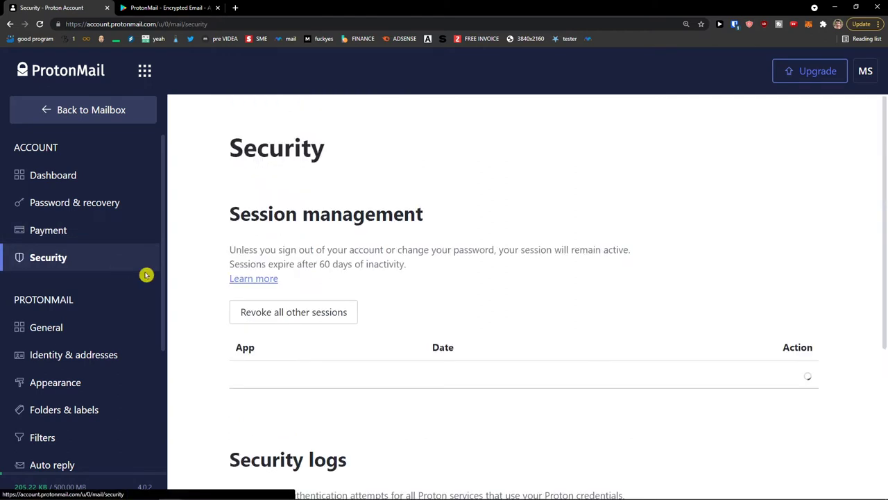
{"action": "scroll", "coordinate": [199, 305], "scroll_direction": "down", "scroll_amount": 2}
{"action": "scroll", "coordinate": [199, 305], "scroll_direction": "up", "scroll_amount": 2}
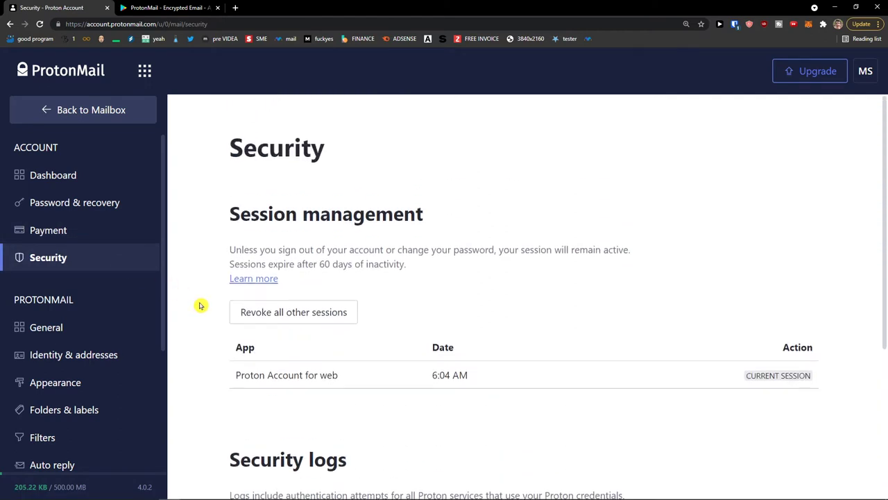
{"action": "left_click_drag", "start_coordinate": [229, 215], "coordinate": [430, 221]}
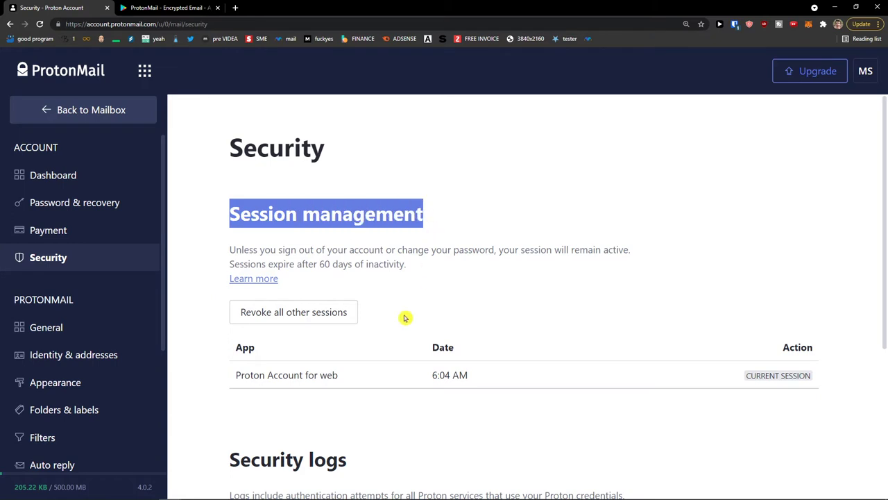
{"action": "scroll", "coordinate": [406, 318], "scroll_direction": "down", "scroll_amount": 1}
{"action": "left_click_drag", "start_coordinate": [504, 286], "coordinate": [409, 283]}
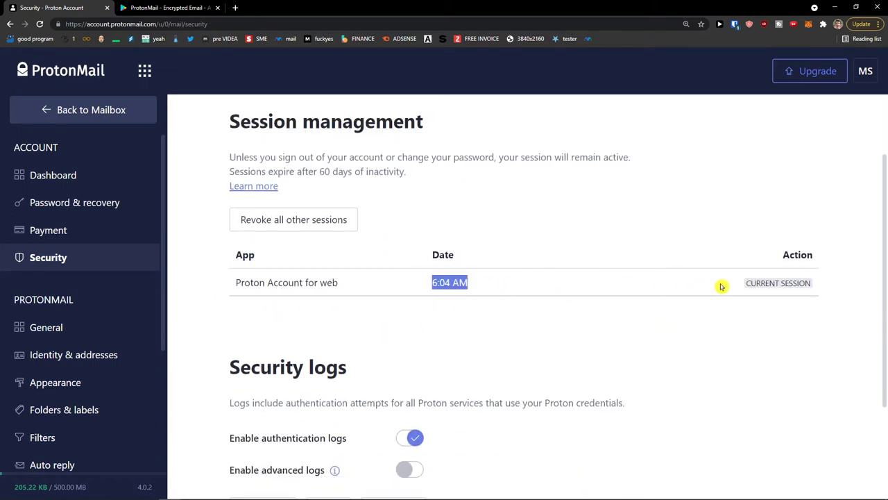
{"action": "left_click_drag", "start_coordinate": [722, 287], "coordinate": [825, 290]}
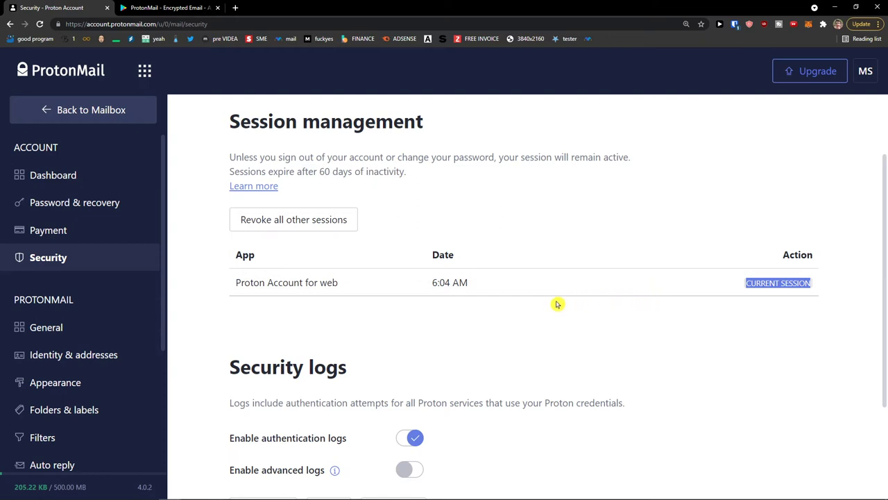
{"action": "scroll", "coordinate": [557, 303], "scroll_direction": "down", "scroll_amount": 2}
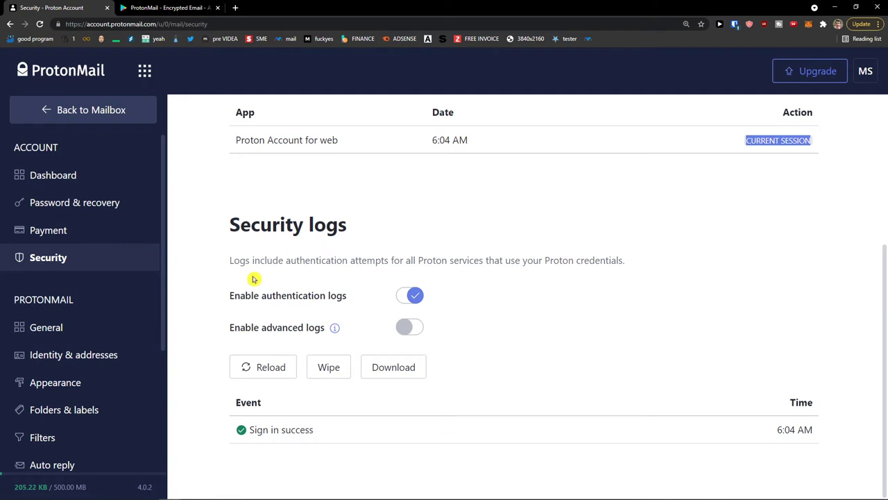
{"action": "scroll", "coordinate": [84, 301], "scroll_direction": "down", "scroll_amount": 2}
Set the Undo send delay to 20 seconds in the General mail settings.
{"action": "left_click", "coordinate": [94, 237]}
{"action": "scroll", "coordinate": [205, 311], "scroll_direction": "down", "scroll_amount": 2}
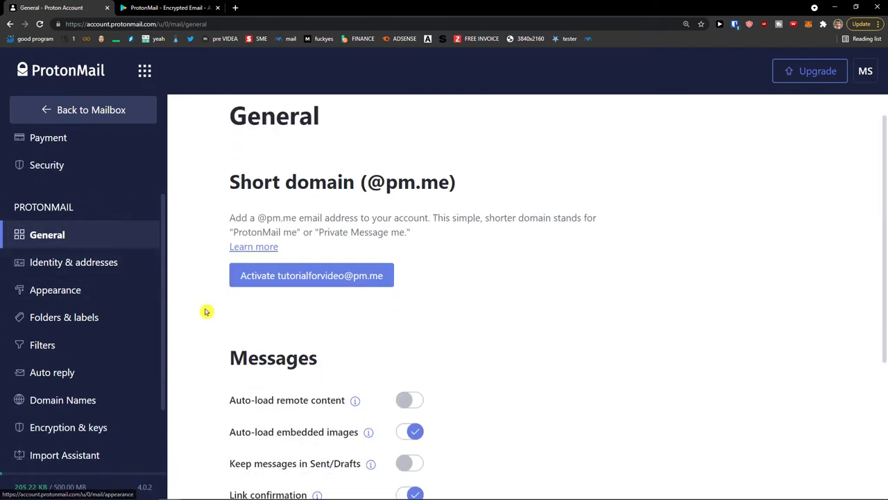
{"action": "scroll", "coordinate": [206, 312], "scroll_direction": "up", "scroll_amount": 1}
{"action": "scroll", "coordinate": [205, 311], "scroll_direction": "down", "scroll_amount": 1}
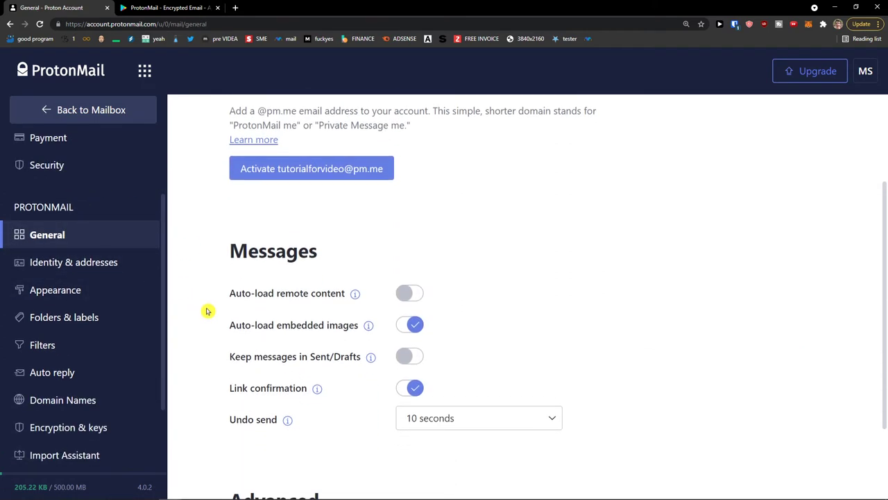
{"action": "mouse_move", "coordinate": [354, 299]}
{"action": "mouse_move", "coordinate": [373, 360]}
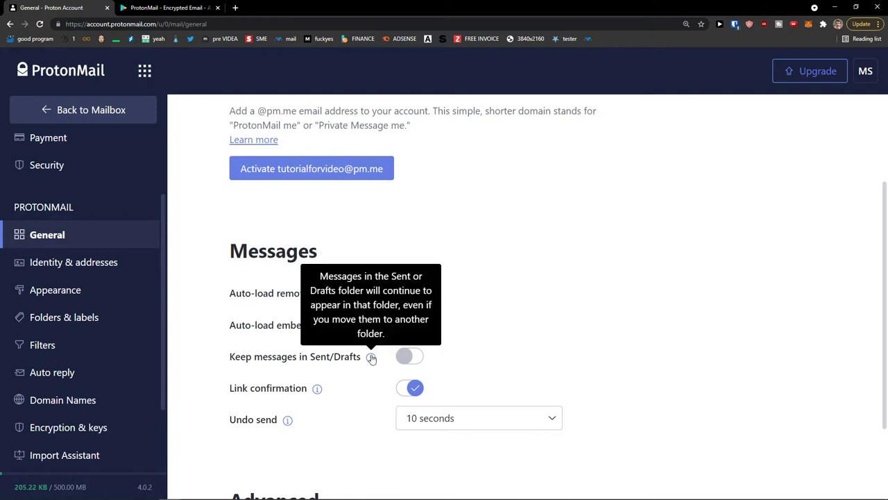
{"action": "scroll", "coordinate": [371, 357], "scroll_direction": "down", "scroll_amount": 2}
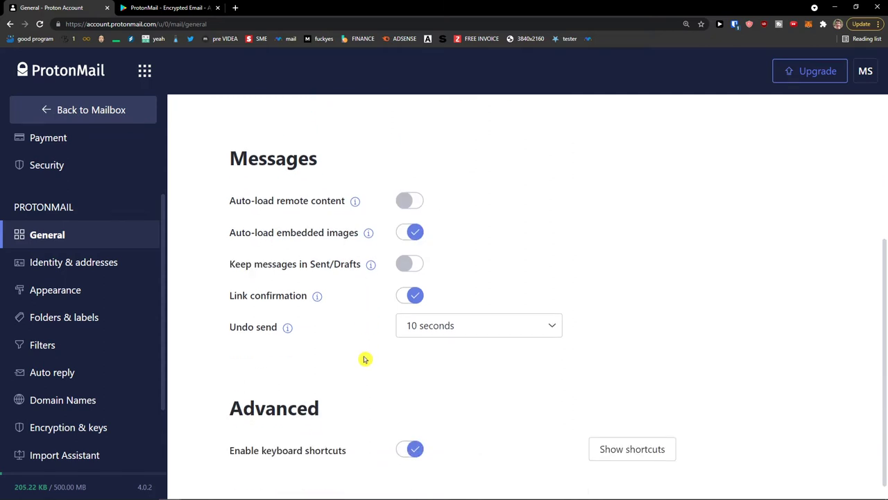
{"action": "mouse_move", "coordinate": [290, 315]}
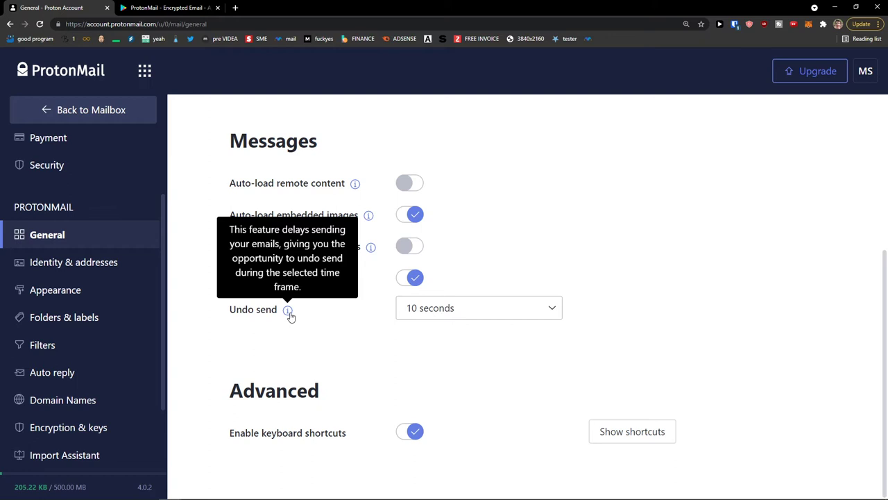
{"action": "left_click", "coordinate": [450, 305]}
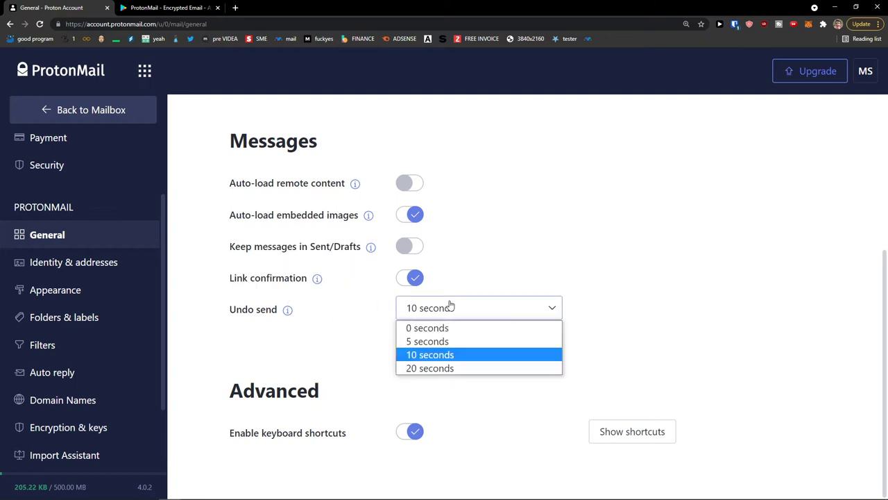
{"action": "left_click", "coordinate": [436, 367]}
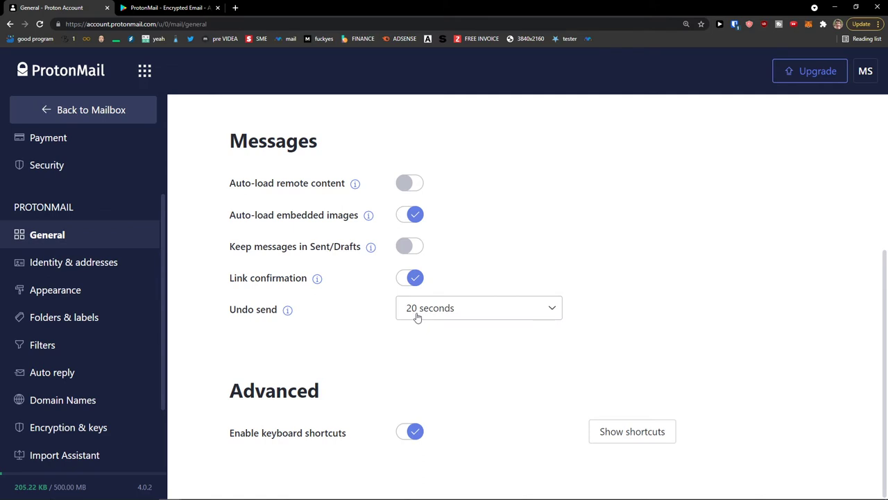
Go to the Identity & addresses settings page.
{"action": "left_click", "coordinate": [392, 326]}
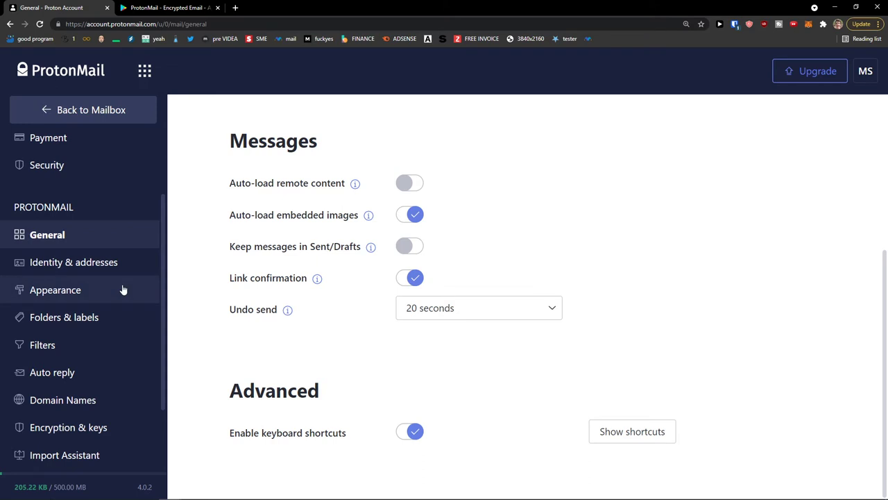
{"action": "left_click", "coordinate": [107, 270]}
{"action": "scroll", "coordinate": [217, 292], "scroll_direction": "down", "scroll_amount": 1}
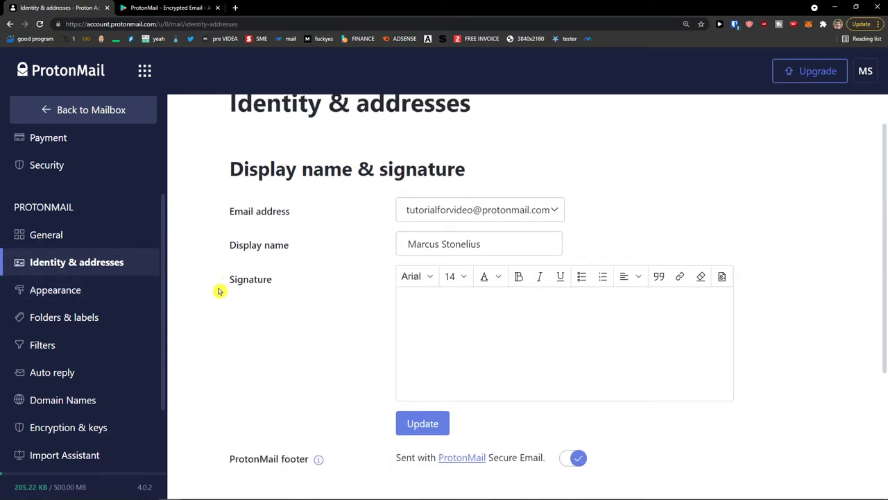
Review the Identity & addresses page, checking the sender address list without changing it.
{"action": "left_click", "coordinate": [406, 216]}
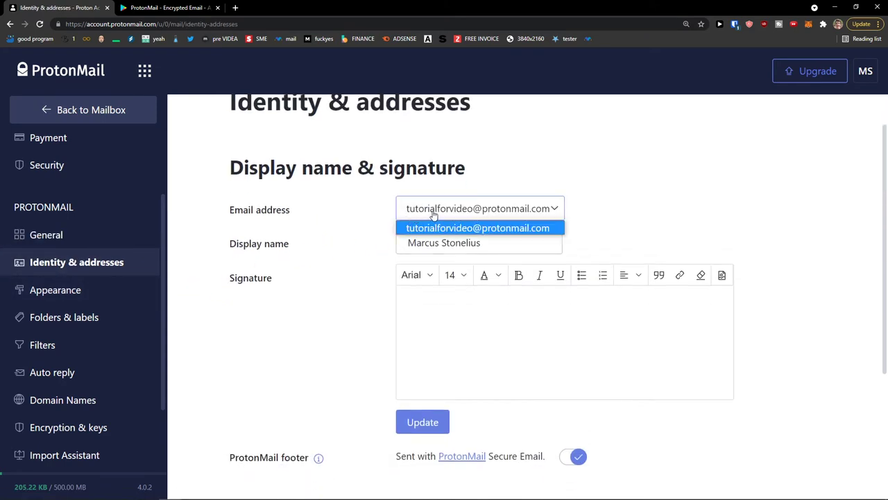
{"action": "left_click", "coordinate": [384, 205]}
{"action": "scroll", "coordinate": [406, 236], "scroll_direction": "down", "scroll_amount": 2}
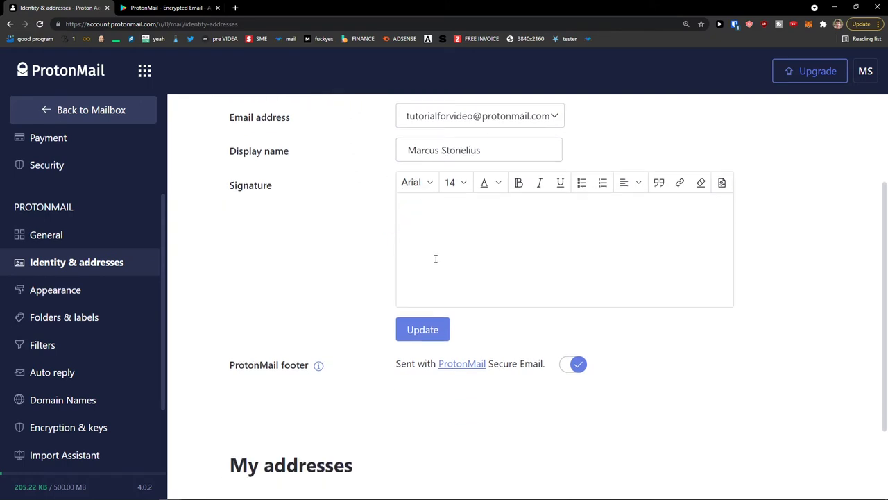
{"action": "scroll", "coordinate": [454, 266], "scroll_direction": "down", "scroll_amount": 2}
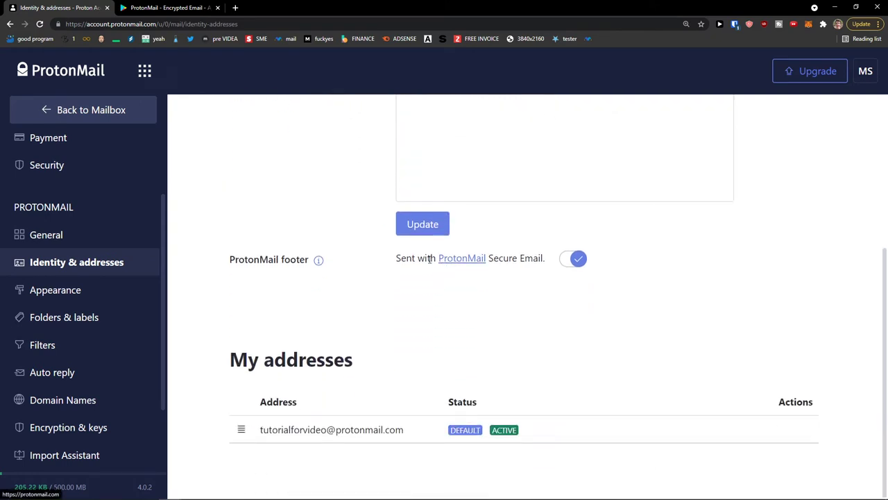
Scroll through the Appearance settings.
{"action": "left_click", "coordinate": [91, 295]}
{"action": "scroll", "coordinate": [225, 349], "scroll_direction": "down", "scroll_amount": 1}
{"action": "scroll", "coordinate": [225, 349], "scroll_direction": "down", "scroll_amount": 1}
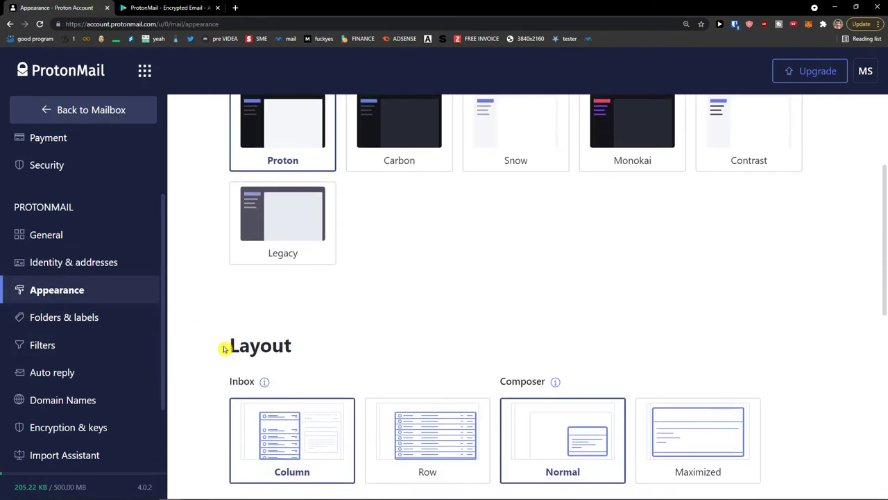
{"action": "scroll", "coordinate": [225, 349], "scroll_direction": "up", "scroll_amount": 1}
{"action": "scroll", "coordinate": [225, 349], "scroll_direction": "down", "scroll_amount": 1}
{"action": "scroll", "coordinate": [225, 349], "scroll_direction": "down", "scroll_amount": 3}
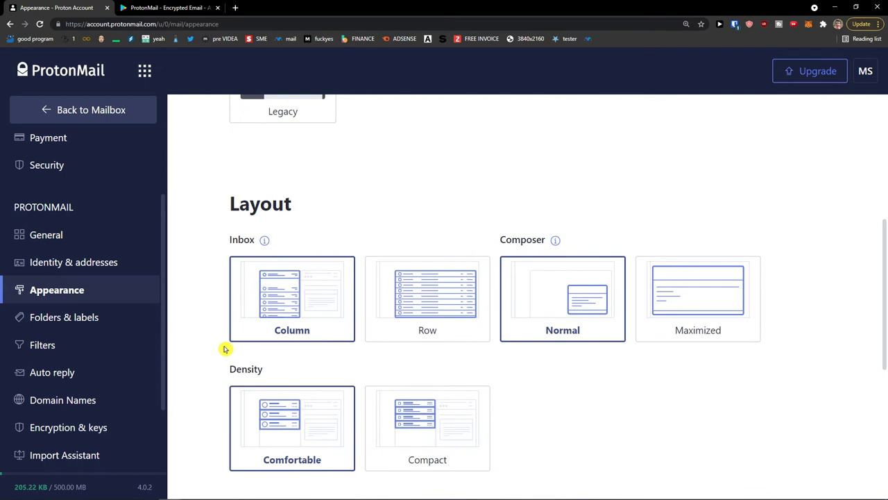
{"action": "scroll", "coordinate": [409, 290], "scroll_direction": "down", "scroll_amount": 1}
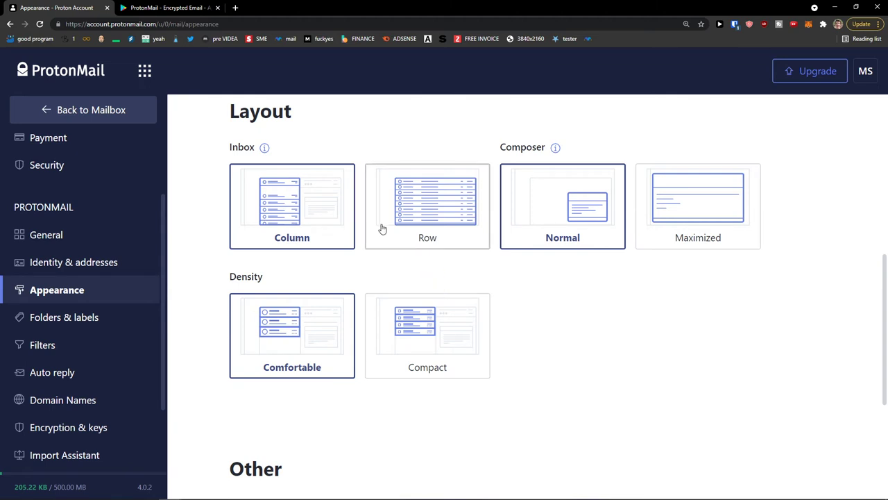
{"action": "scroll", "coordinate": [499, 290], "scroll_direction": "down", "scroll_amount": 2}
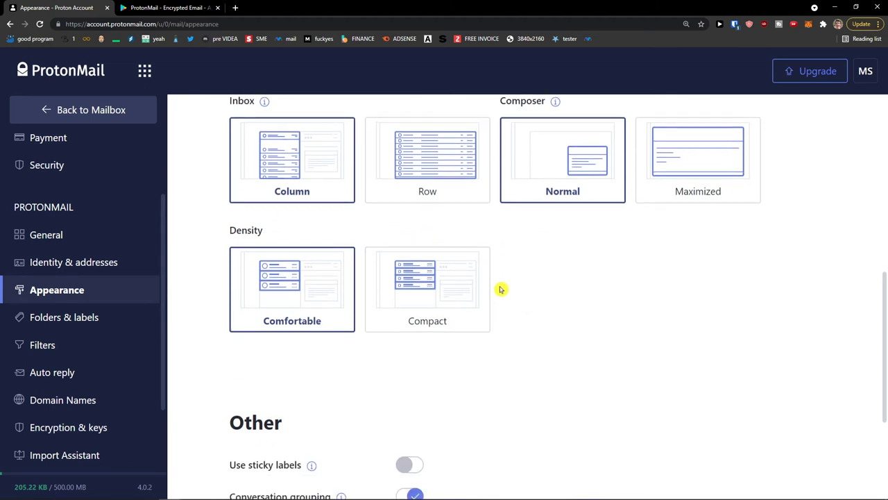
{"action": "scroll", "coordinate": [502, 289], "scroll_direction": "down", "scroll_amount": 3}
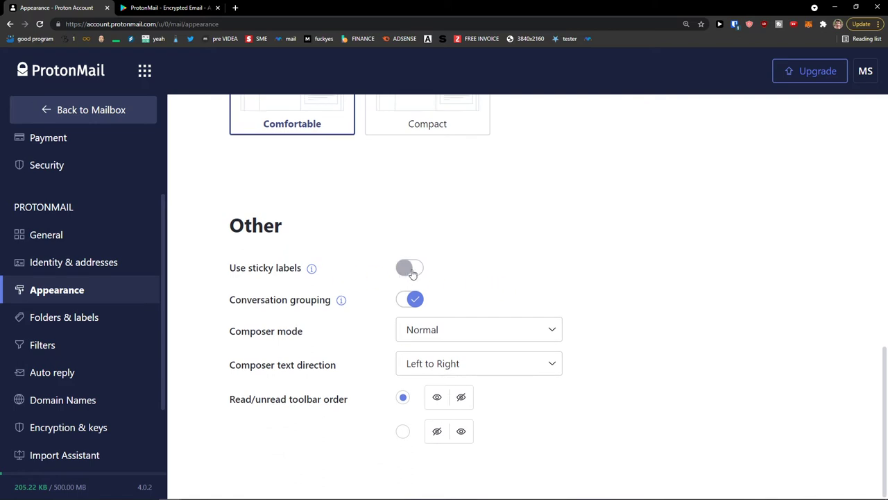
View the Folders & labels settings, which have no folders or labels yet.
{"action": "left_click", "coordinate": [88, 319]}
{"action": "scroll", "coordinate": [195, 336], "scroll_direction": "down", "scroll_amount": 1}
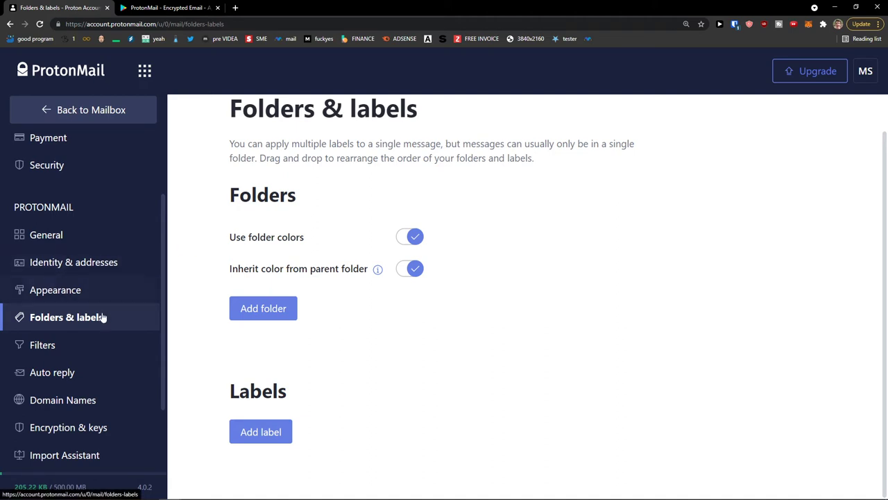
{"action": "scroll", "coordinate": [104, 316], "scroll_direction": "down", "scroll_amount": 2}
Review the Filters settings page.
{"action": "left_click", "coordinate": [97, 260]}
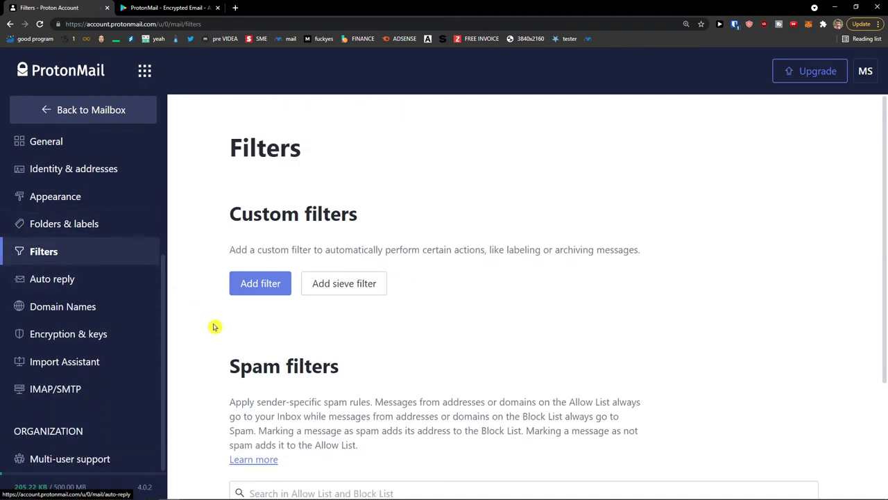
{"action": "scroll", "coordinate": [214, 328], "scroll_direction": "down", "scroll_amount": 1}
{"action": "scroll", "coordinate": [214, 326], "scroll_direction": "up", "scroll_amount": 1}
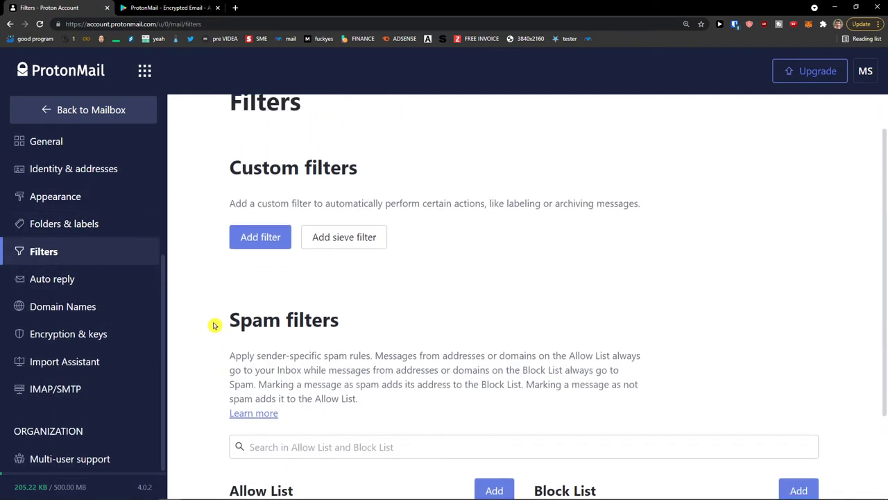
{"action": "scroll", "coordinate": [214, 324], "scroll_direction": "down", "scroll_amount": 2}
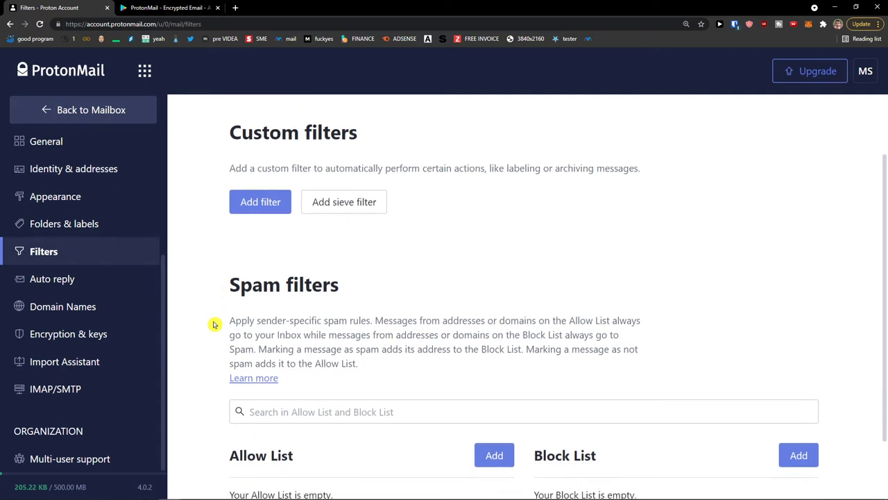
Try enabling Auto reply and read the paid-plan upgrade notice.
{"action": "left_click", "coordinate": [94, 290]}
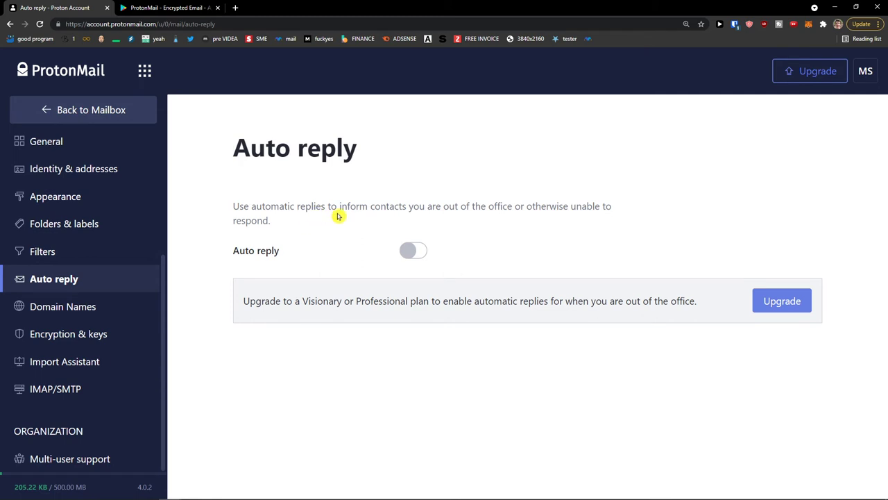
{"action": "left_click", "coordinate": [411, 250]}
{"action": "left_click_drag", "start_coordinate": [337, 301], "coordinate": [395, 302]}
{"action": "left_click", "coordinate": [359, 306]}
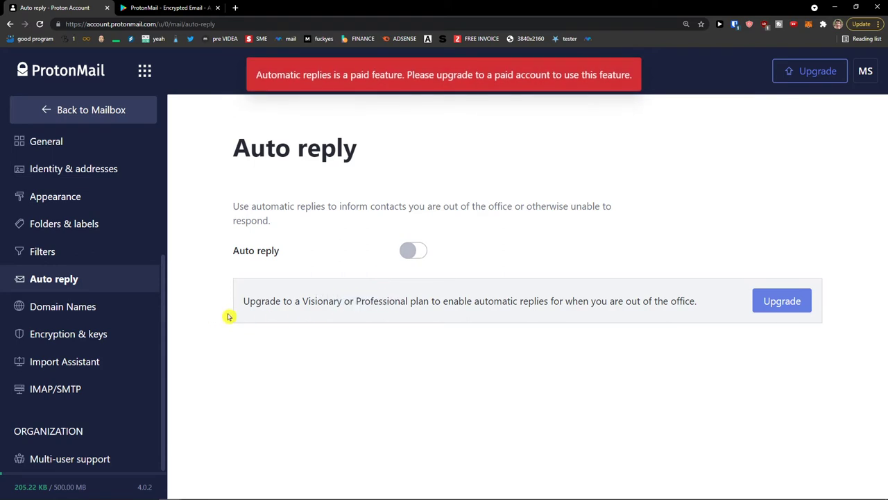
Review the Domain names and Multi-user support pages, then return to the mailbox.
{"action": "left_click", "coordinate": [118, 320]}
{"action": "scroll", "coordinate": [224, 315], "scroll_direction": "down", "scroll_amount": 1}
{"action": "scroll", "coordinate": [224, 315], "scroll_direction": "up", "scroll_amount": 1}
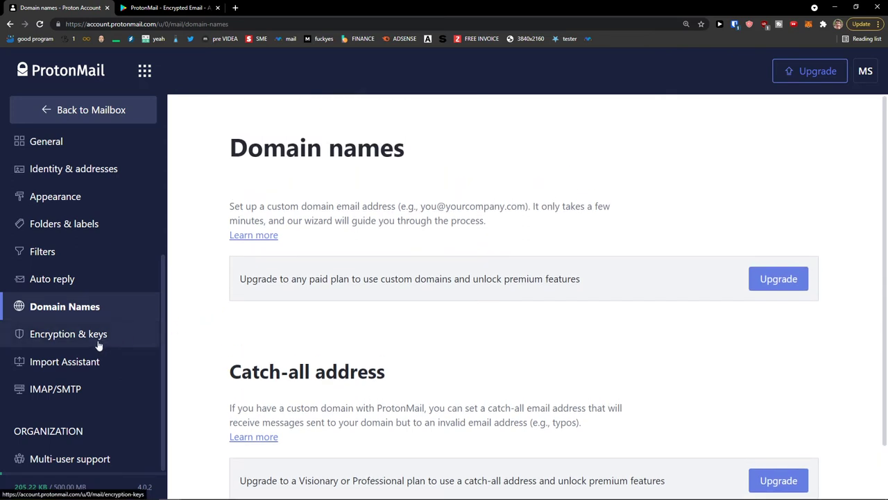
{"action": "left_click", "coordinate": [111, 455]}
{"action": "left_click_drag", "start_coordinate": [230, 226], "coordinate": [408, 227]}
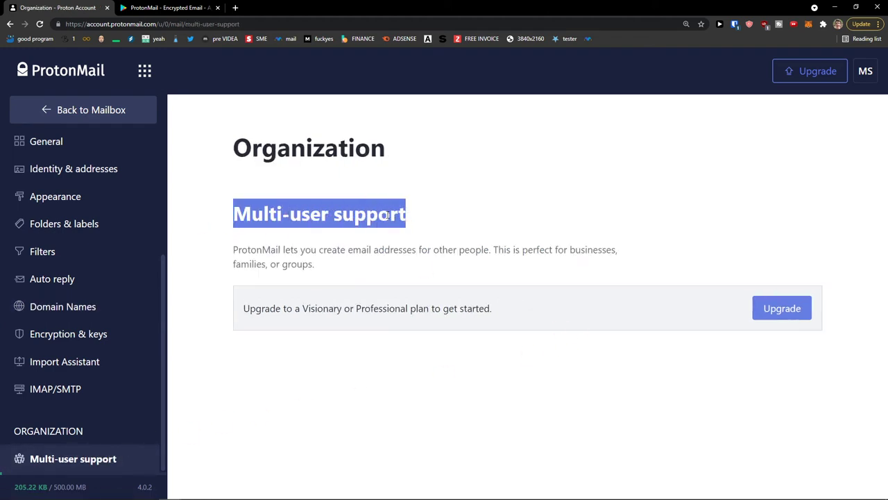
{"action": "left_click", "coordinate": [101, 121]}
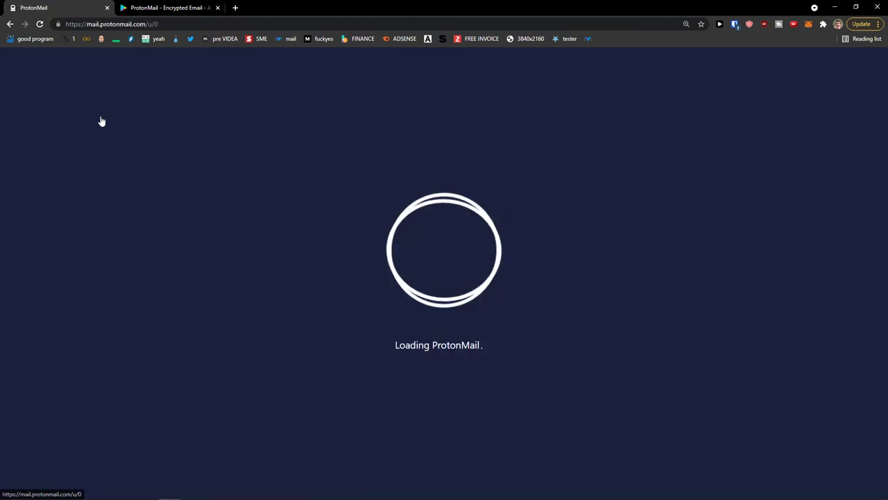
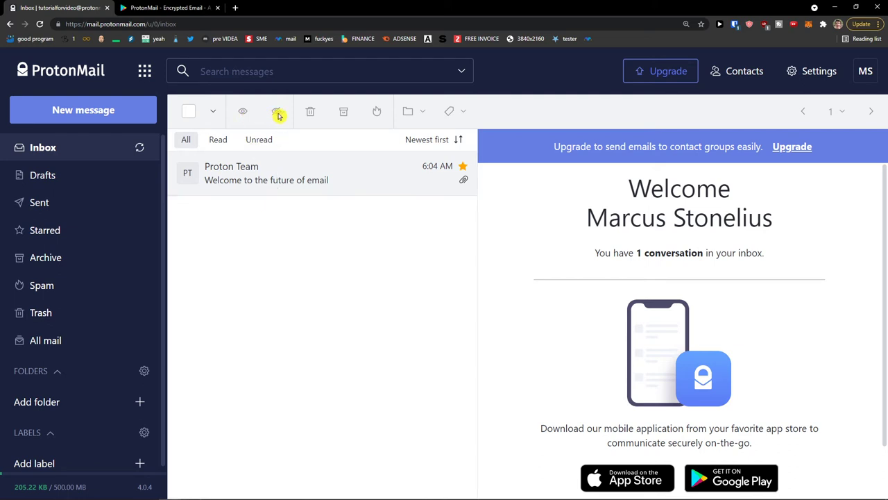
Select the Proton Team welcome conversation in the inbox.
{"action": "left_click", "coordinate": [189, 112]}
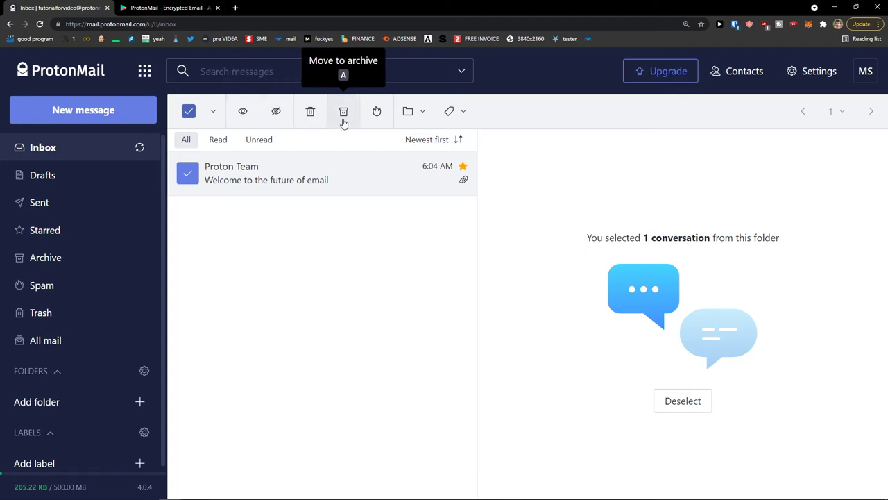
{"action": "left_click", "coordinate": [415, 112]}
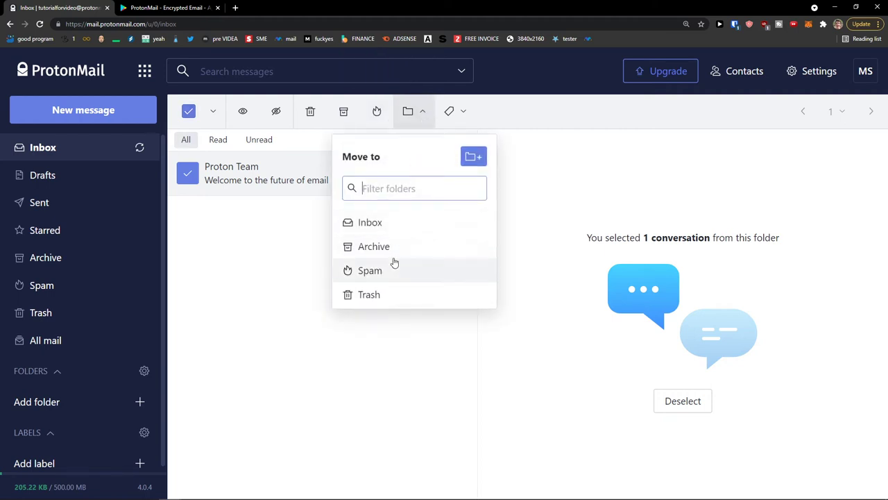
{"action": "left_click", "coordinate": [450, 111]}
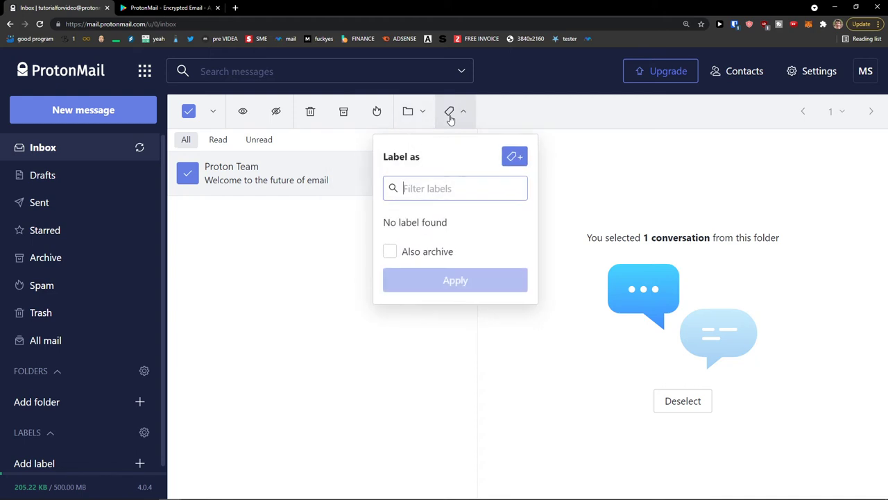
{"action": "left_click", "coordinate": [338, 252]}
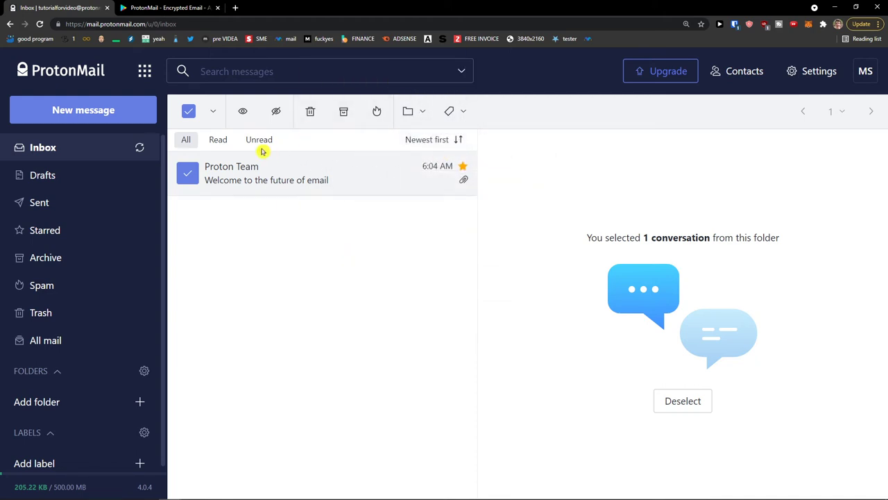
{"action": "left_click", "coordinate": [188, 111]}
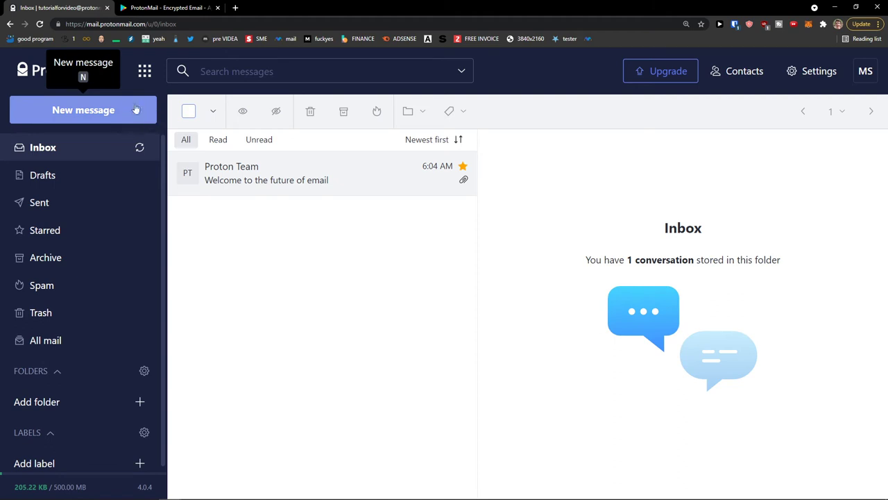
Start a new message to the Gmail recipient with the subject 'Hey there'.
{"action": "left_click", "coordinate": [134, 113]}
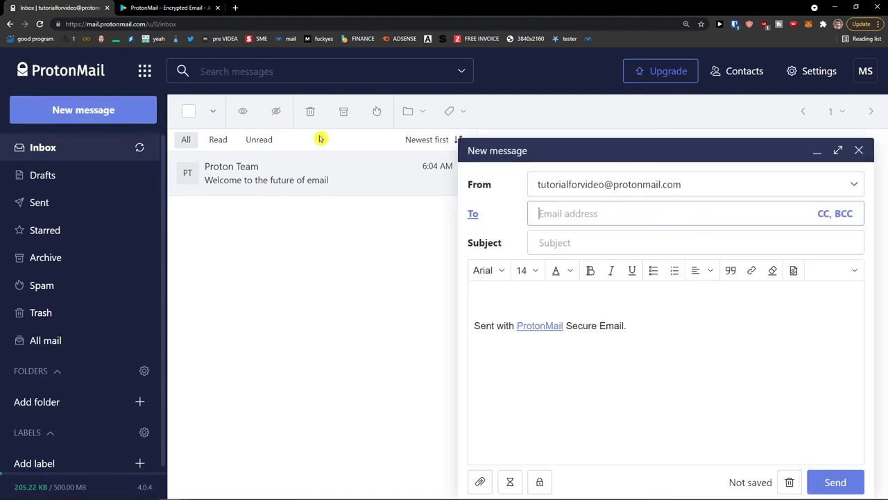
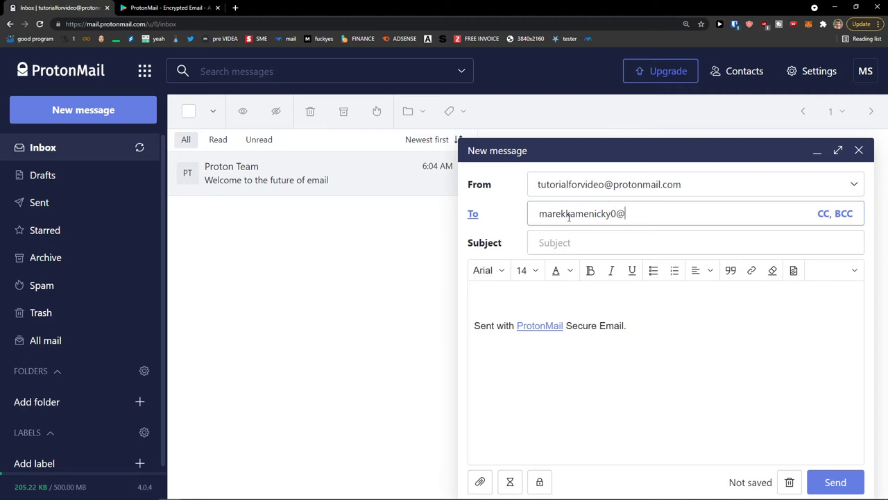
{"action": "key", "text": "Return"}
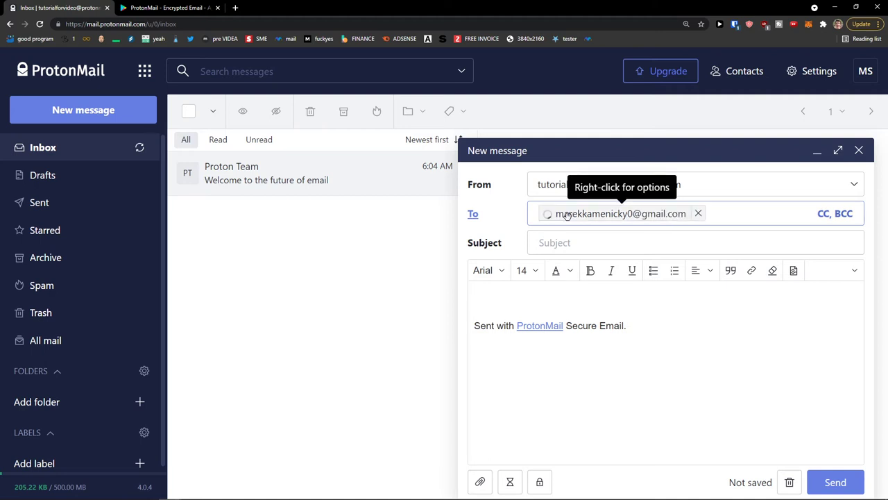
{"action": "key", "text": "Tab"}
{"action": "type", "text": "Hey there"}
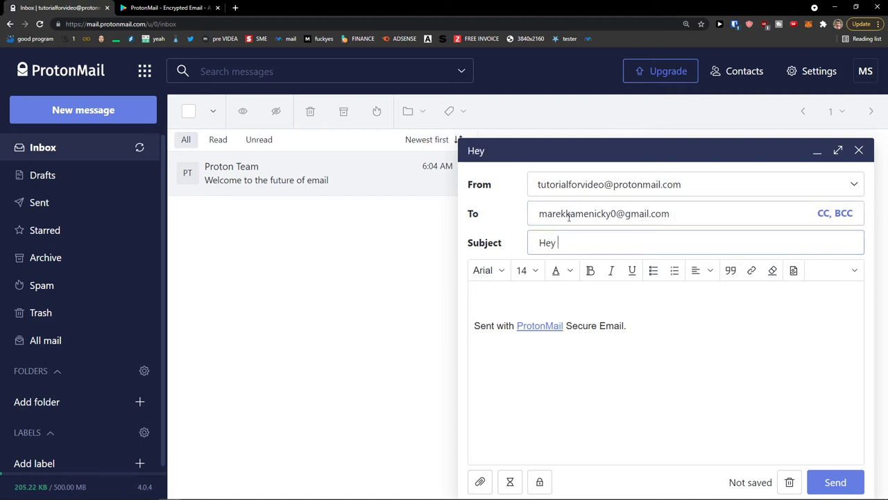
Write a greeting to the recipient and 'How are you doing?' in the message body.
{"action": "left_click", "coordinate": [506, 286]}
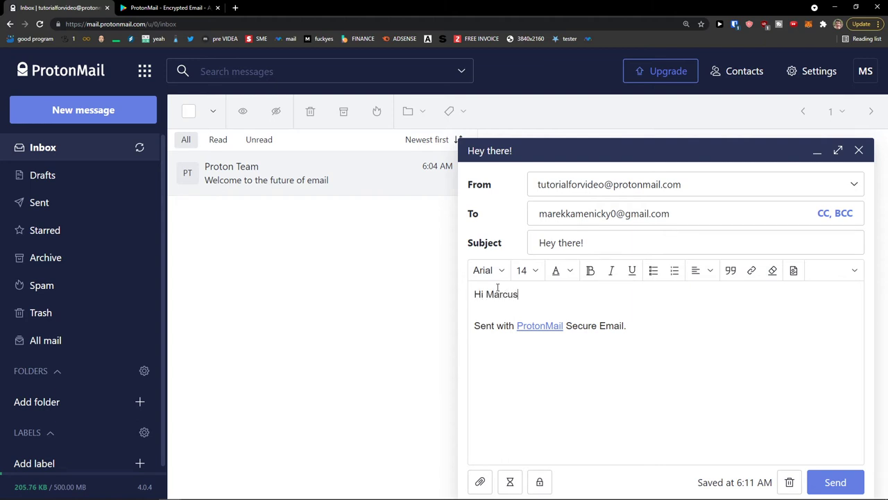
{"action": "type", "text": "Hi Marcus"}
{"action": "key", "text": "Return"}
{"action": "key", "text": "Return"}
{"action": "key", "text": "Return"}
{"action": "key", "text": "Return"}
{"action": "type", "text": "How are you doing?"}
Make the 'How are you doing?' line bold, 24 pt and underlined.
{"action": "left_click_drag", "start_coordinate": [565, 352], "coordinate": [471, 358]}
{"action": "left_click", "coordinate": [590, 272]}
{"action": "left_click", "coordinate": [533, 271]}
{"action": "scroll", "coordinate": [508, 411], "scroll_direction": "down", "scroll_amount": 1}
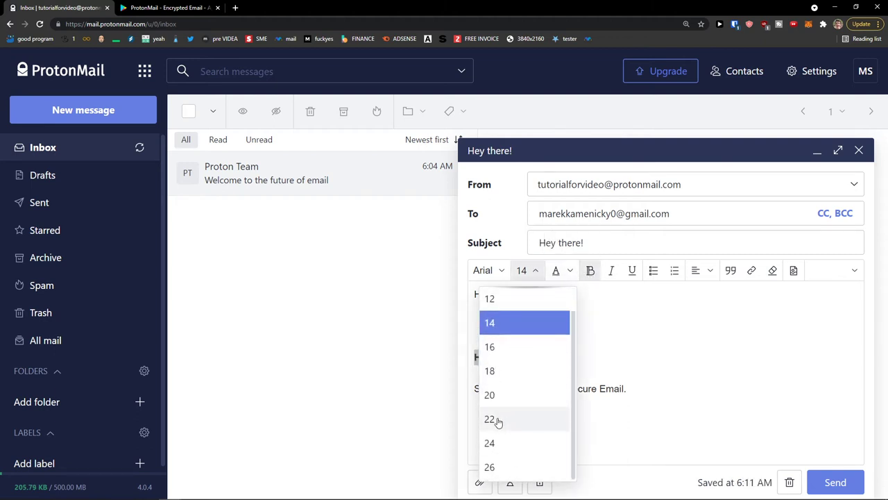
{"action": "left_click", "coordinate": [488, 425]}
{"action": "left_click", "coordinate": [633, 272]}
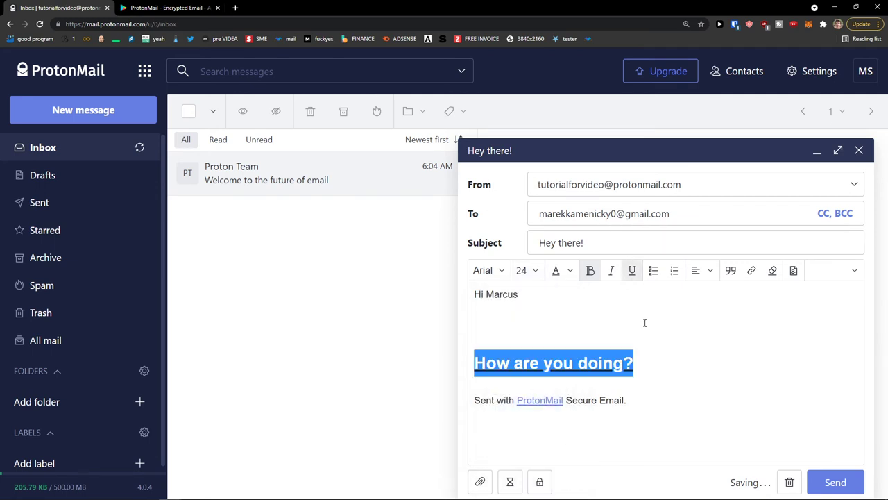
Turn the line into a numbered list item, without adding quote formatting or an attachment.
{"action": "left_click", "coordinate": [653, 272]}
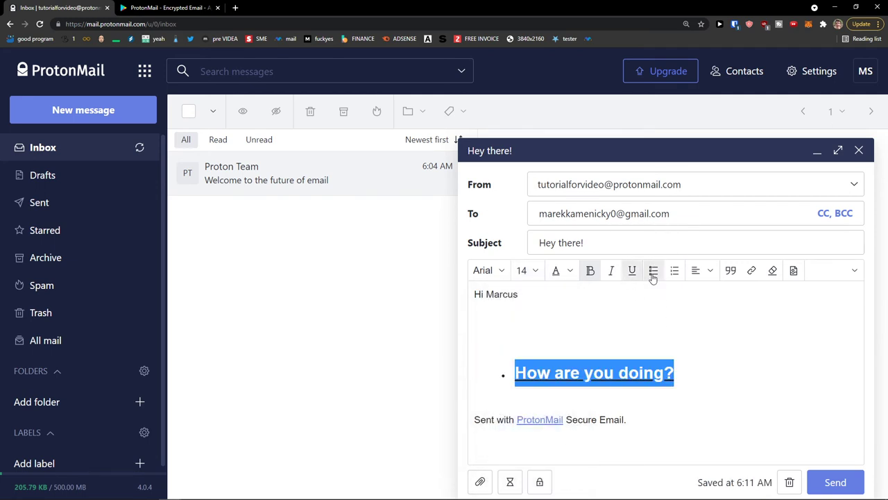
{"action": "left_click", "coordinate": [674, 272]}
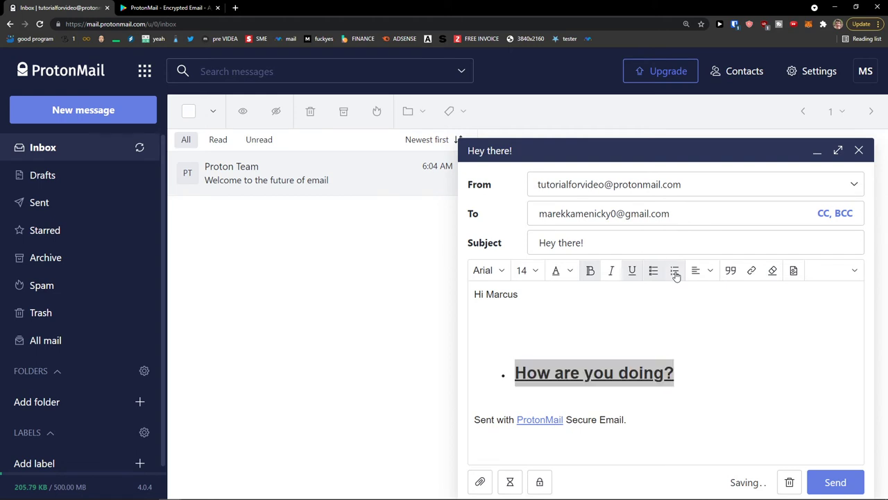
{"action": "left_click", "coordinate": [730, 273]}
{"action": "left_click", "coordinate": [730, 275]}
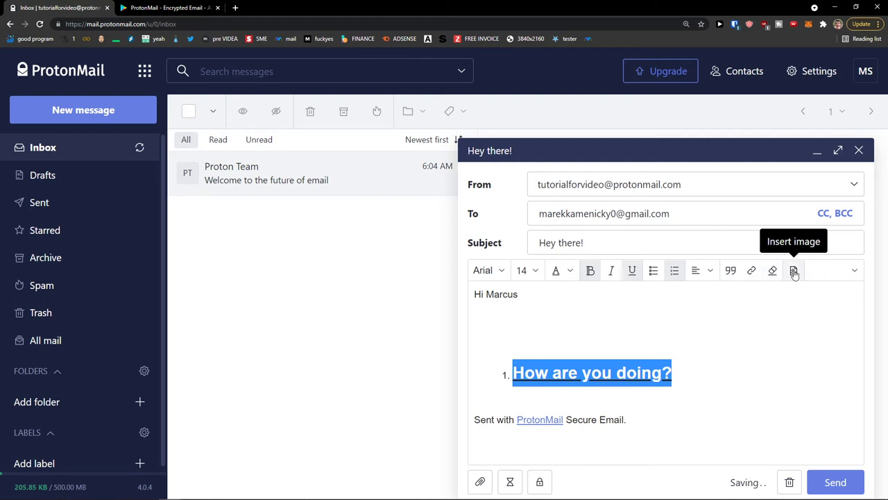
{"action": "left_click", "coordinate": [745, 327]}
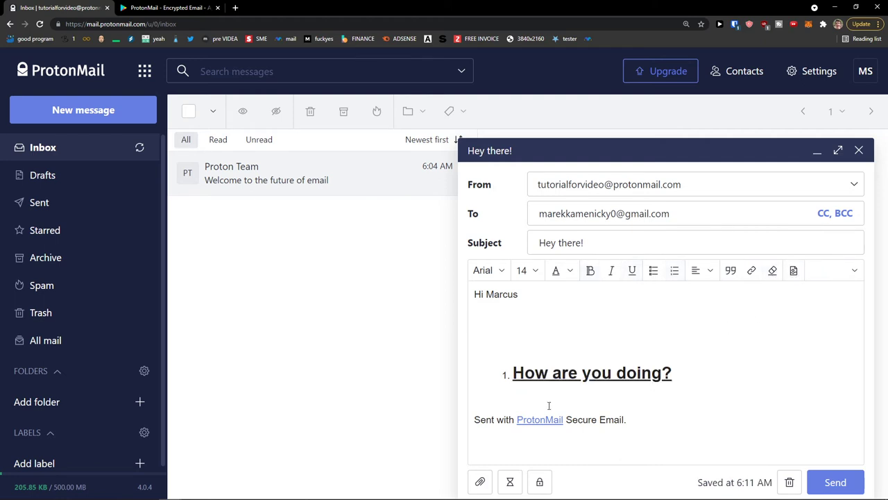
{"action": "left_click", "coordinate": [481, 481]}
{"action": "left_click", "coordinate": [406, 366]}
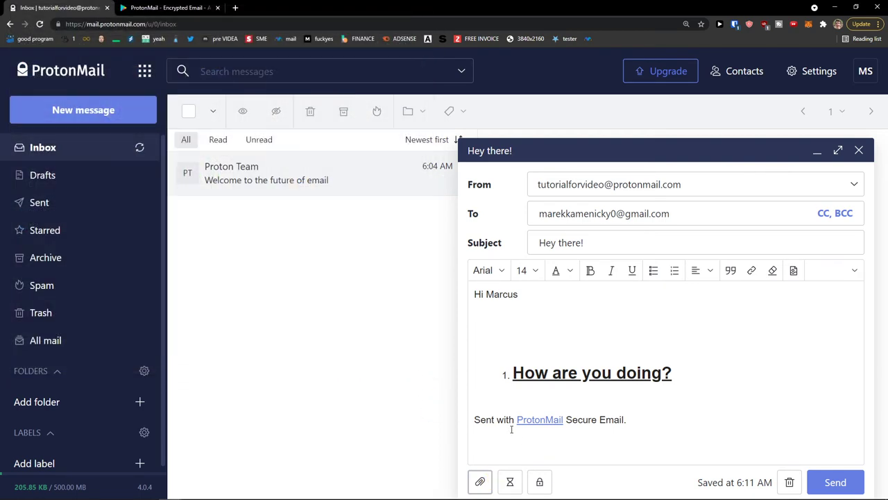
Dismiss the expiration-time and password options and close the 'Hey there!' draft.
{"action": "left_click", "coordinate": [511, 481]}
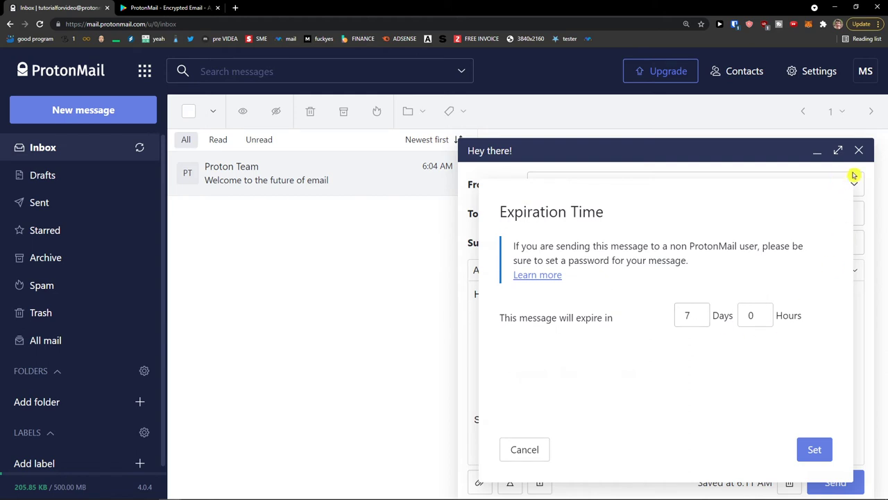
{"action": "left_click", "coordinate": [524, 450]}
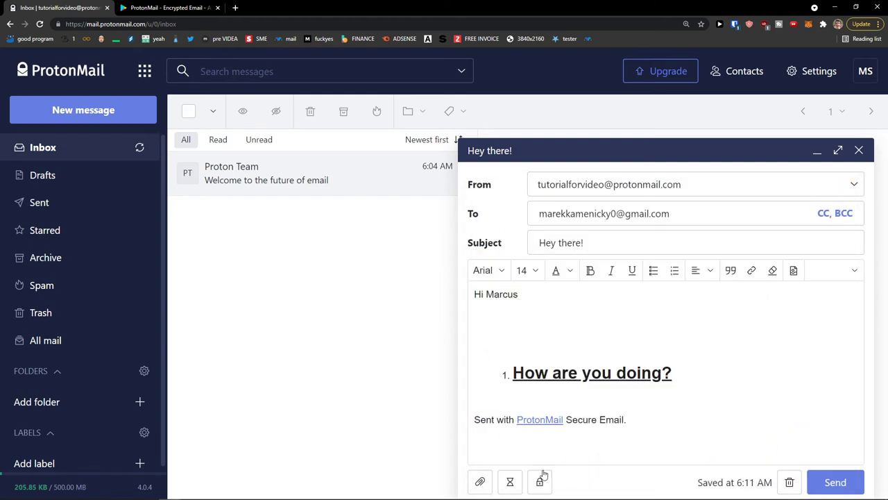
{"action": "left_click", "coordinate": [542, 480]}
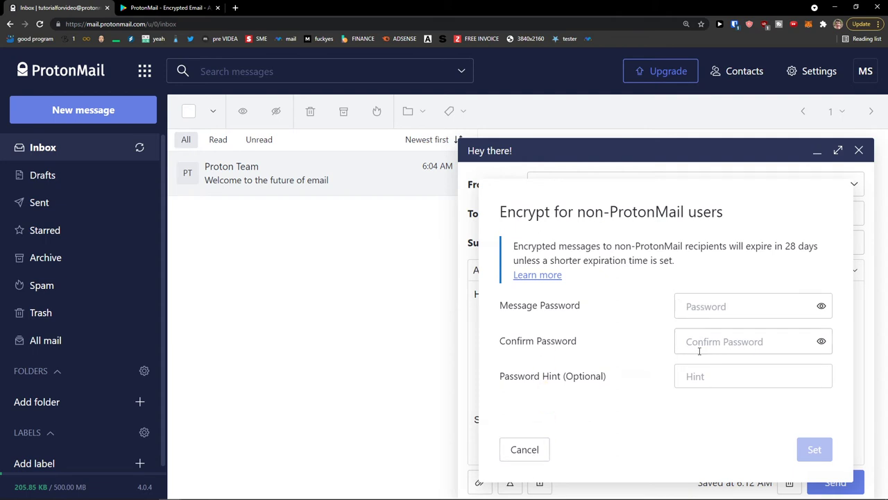
{"action": "left_click", "coordinate": [535, 449]}
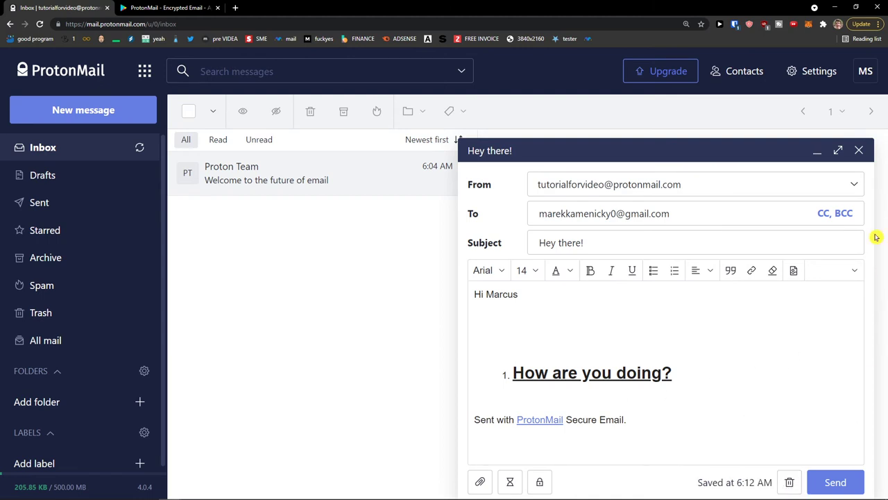
{"action": "left_click", "coordinate": [859, 153]}
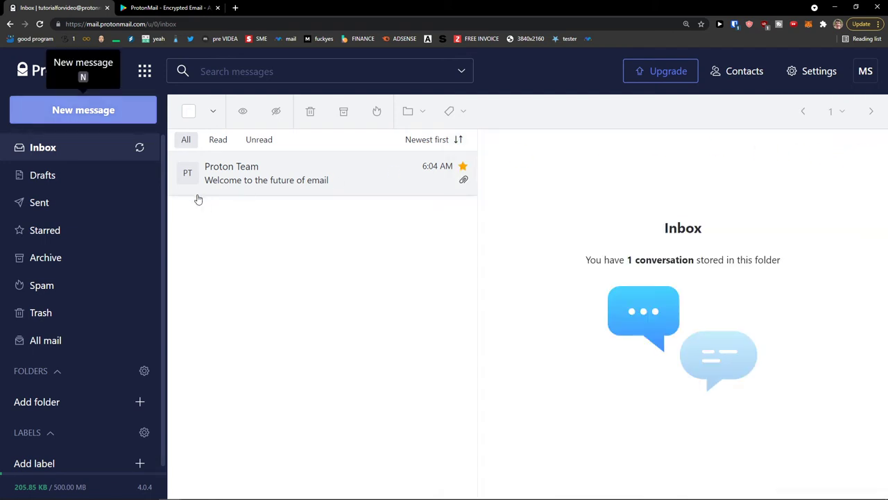
Reopen the 'Hey there!' draft from Drafts and send it.
{"action": "left_click", "coordinate": [69, 176]}
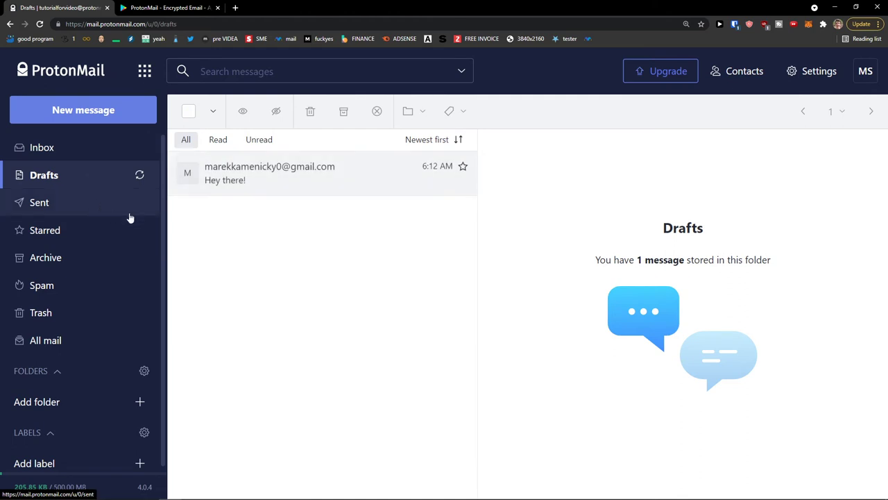
{"action": "left_click", "coordinate": [264, 182]}
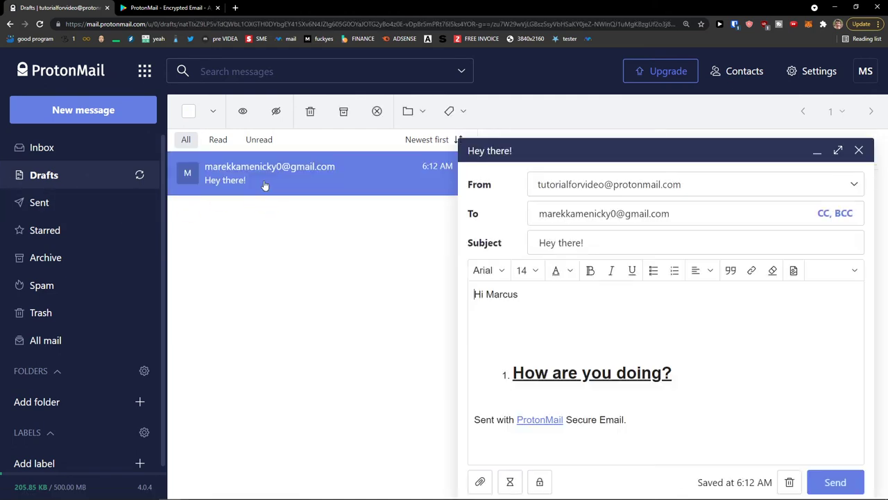
{"action": "left_click", "coordinate": [835, 483]}
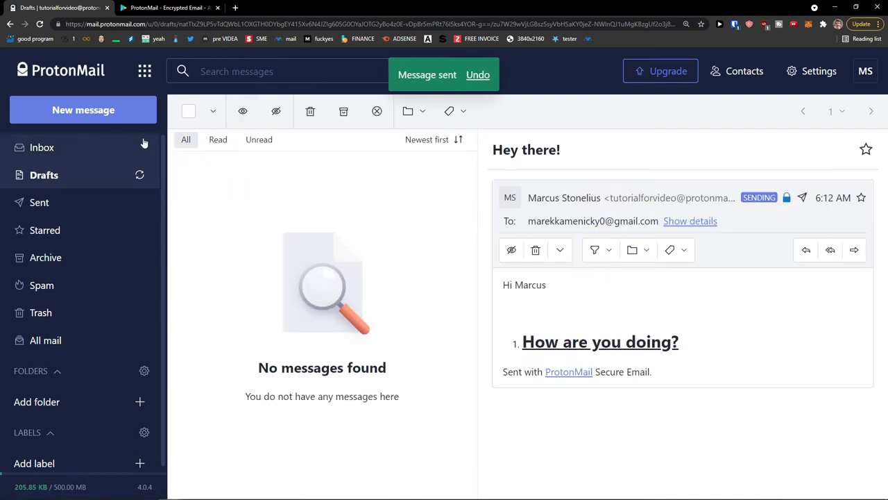
View the sent 'Hey there!' message in Sent and highlight its recipient line.
{"action": "left_click", "coordinate": [82, 202]}
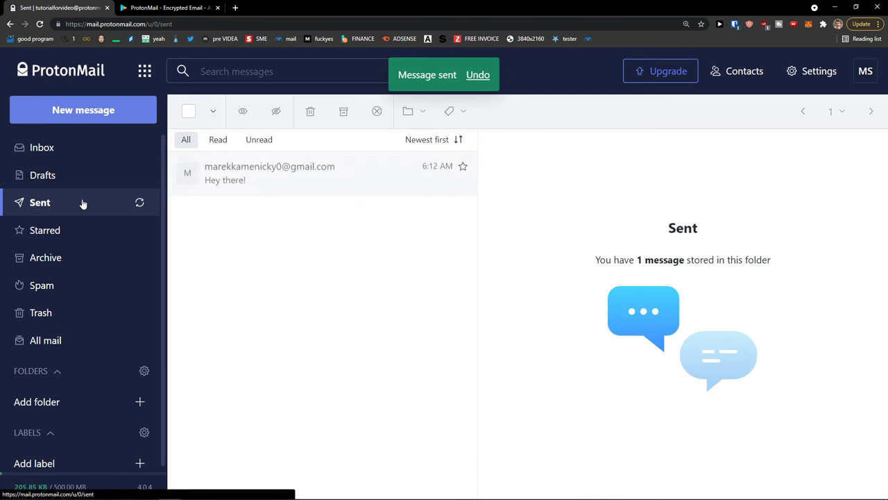
{"action": "left_click", "coordinate": [290, 177]}
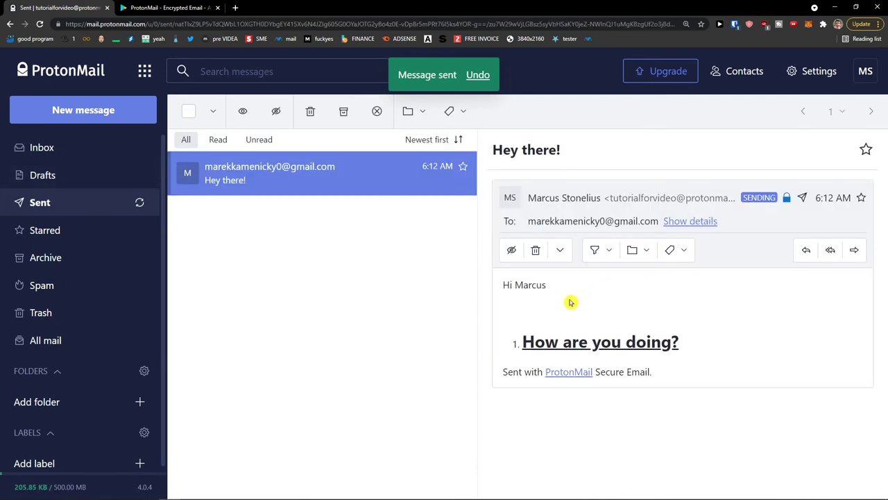
{"action": "left_click", "coordinate": [236, 7]}
{"action": "key", "text": "ctrl+w"}
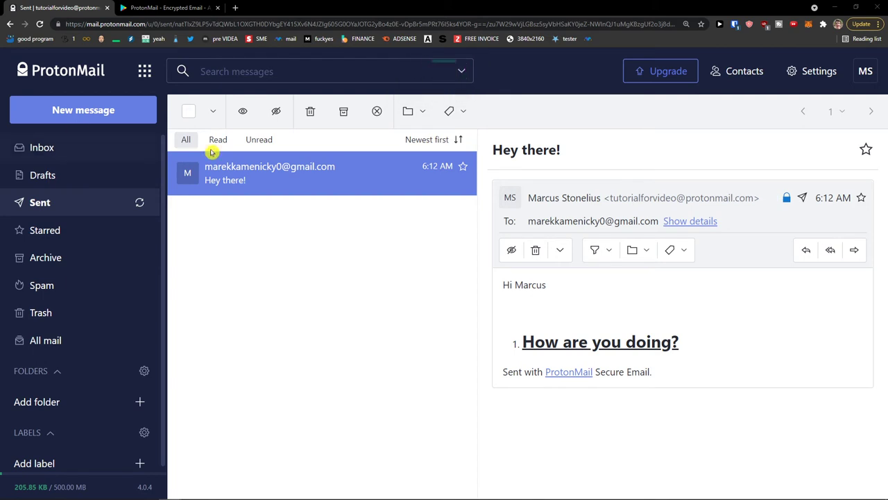
{"action": "left_click_drag", "start_coordinate": [527, 224], "coordinate": [582, 224]}
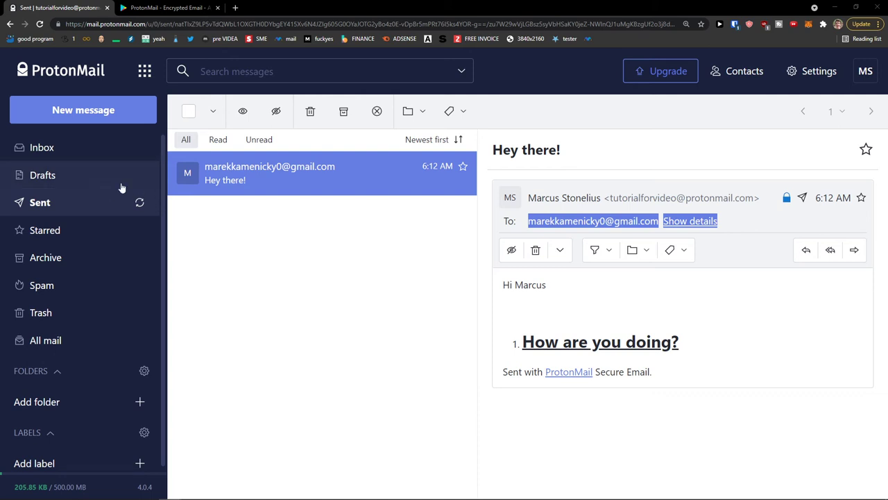
Send a second message titled 'email' to another address, then return to Sent.
{"action": "left_click", "coordinate": [128, 123]}
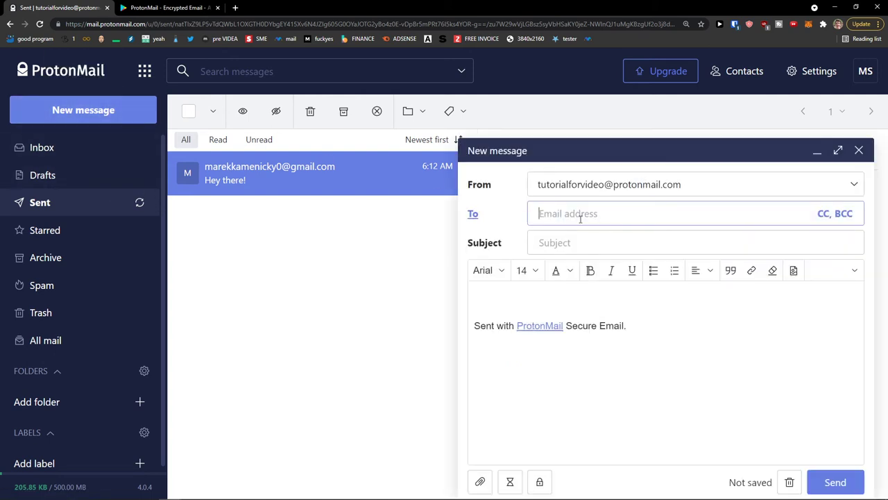
{"action": "key", "text": "Tab"}
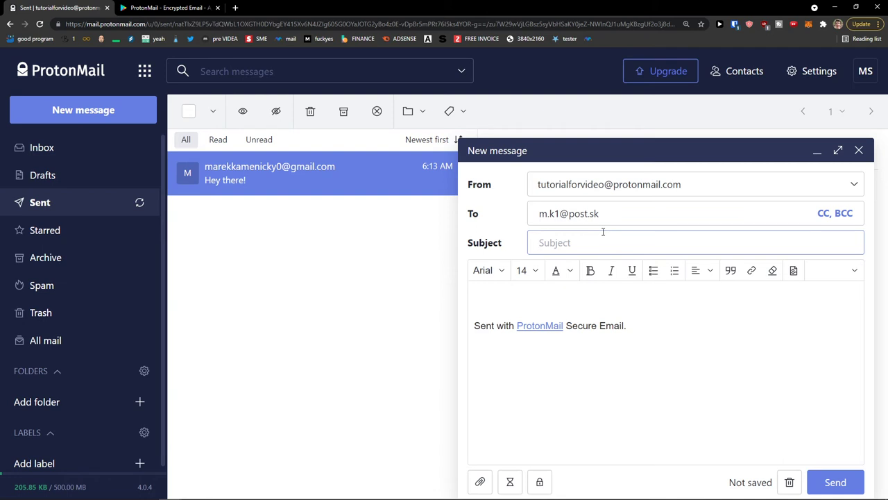
{"action": "type", "text": "email"}
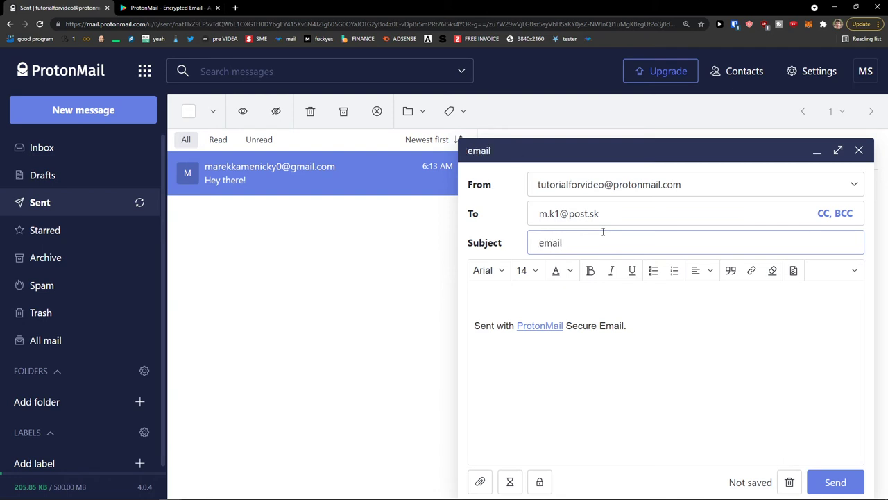
{"action": "left_click", "coordinate": [841, 482]}
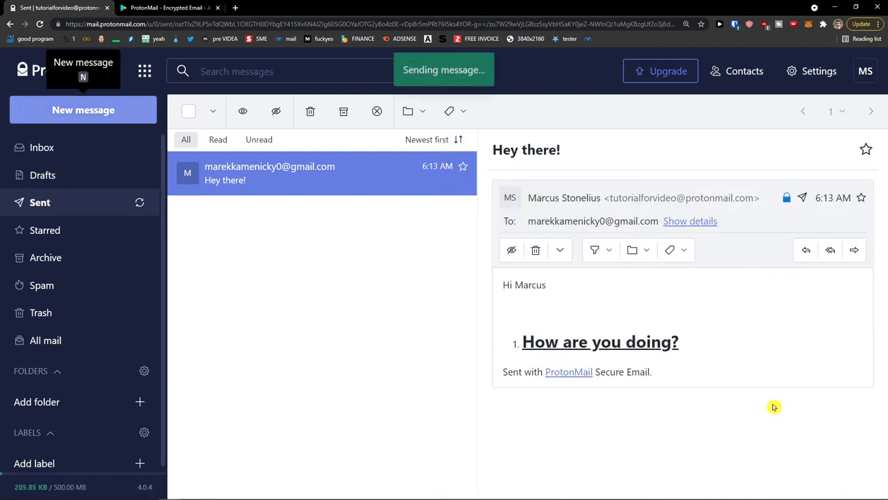
{"action": "left_click", "coordinate": [83, 201]}
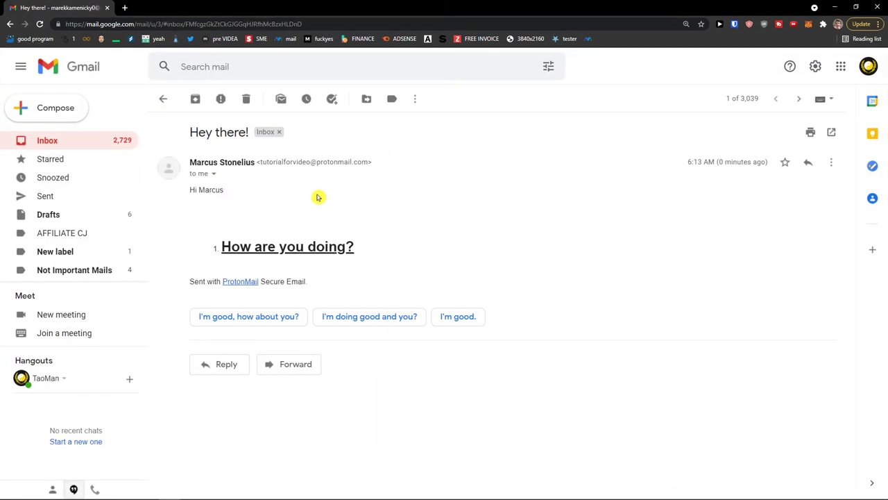
In Gmail, inspect the received message's sender and opening lines, then shrink the window.
{"action": "left_click_drag", "start_coordinate": [258, 161], "coordinate": [378, 164]}
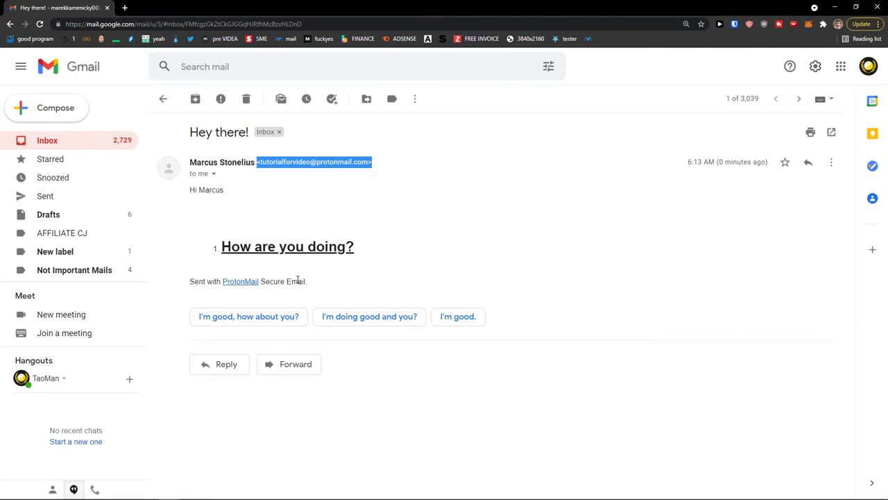
{"action": "left_click_drag", "start_coordinate": [238, 206], "coordinate": [187, 194]}
{"action": "left_click", "coordinate": [187, 194]}
{"action": "left_click_drag", "start_coordinate": [466, 6], "coordinate": [460, 30]}
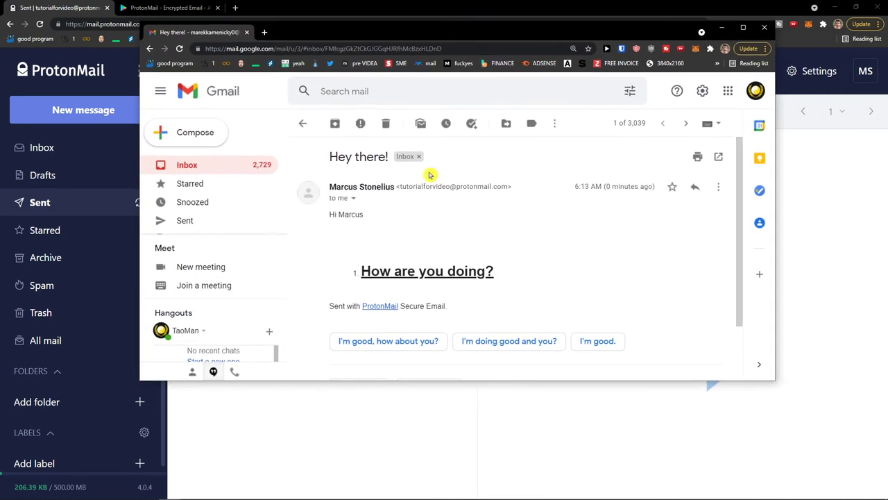
Send the smart reply 'I'm good, how about you?' and return to ProtonMail.
{"action": "scroll", "coordinate": [463, 215], "scroll_direction": "down", "scroll_amount": 1}
{"action": "left_click", "coordinate": [410, 295]}
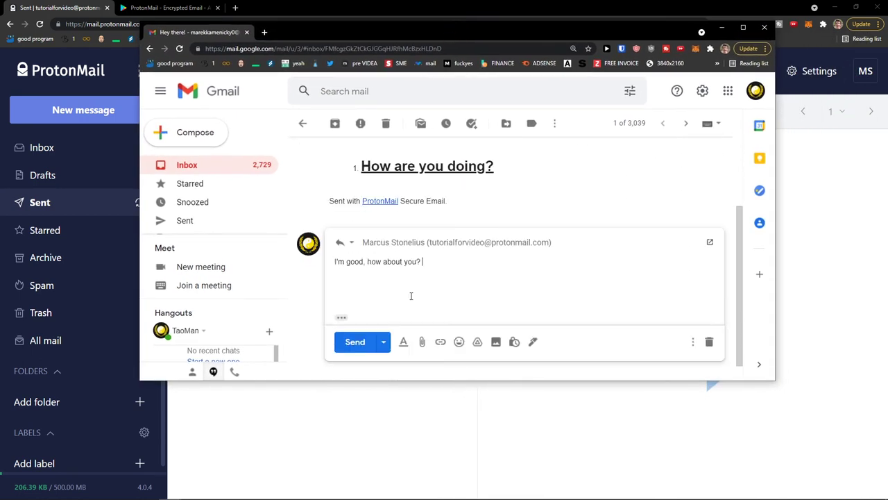
{"action": "left_click", "coordinate": [355, 345]}
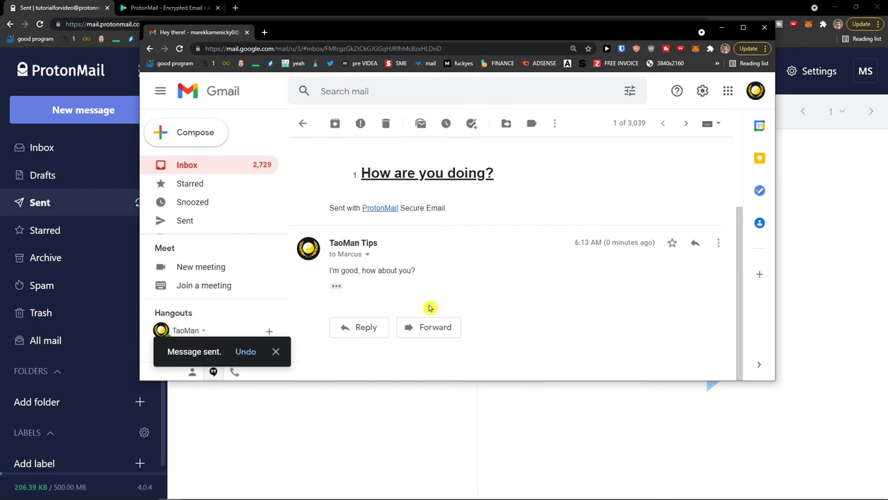
{"action": "scroll", "coordinate": [420, 303], "scroll_direction": "up", "scroll_amount": 1}
{"action": "scroll", "coordinate": [415, 299], "scroll_direction": "down", "scroll_amount": 1}
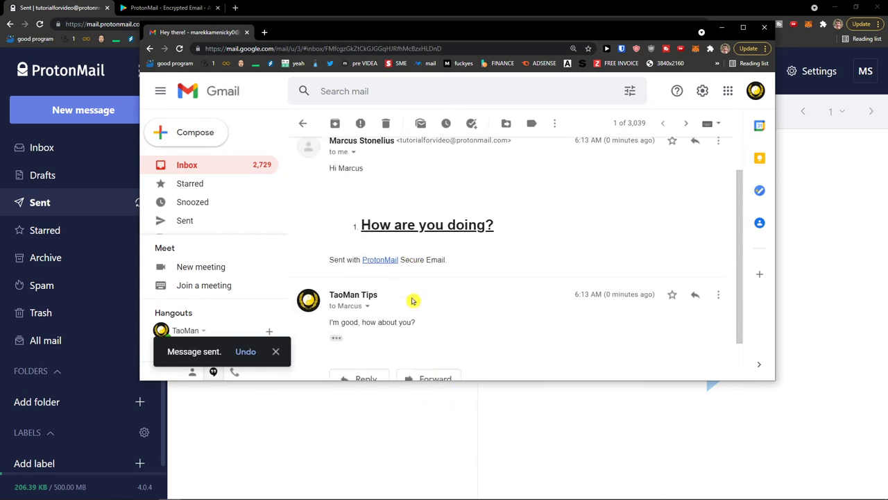
{"action": "left_click", "coordinate": [368, 408]}
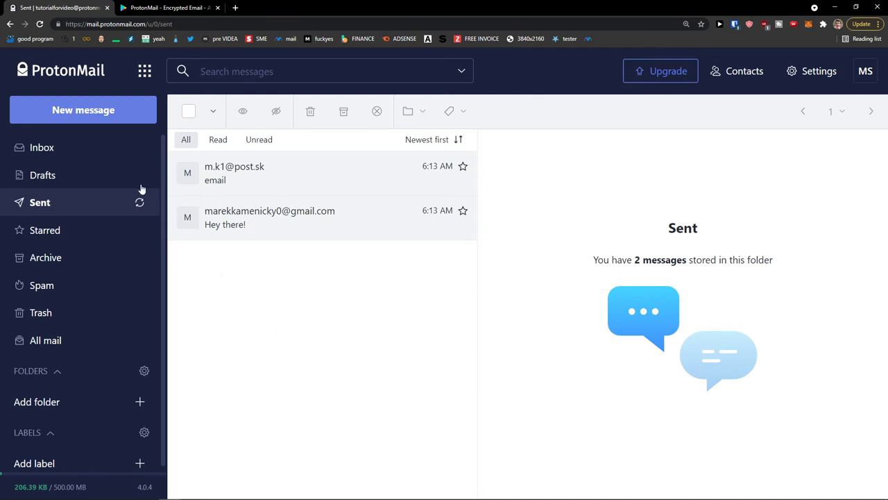
Star the 'Hey there!' message in Sent and check the Starred folder.
{"action": "left_click", "coordinate": [80, 162]}
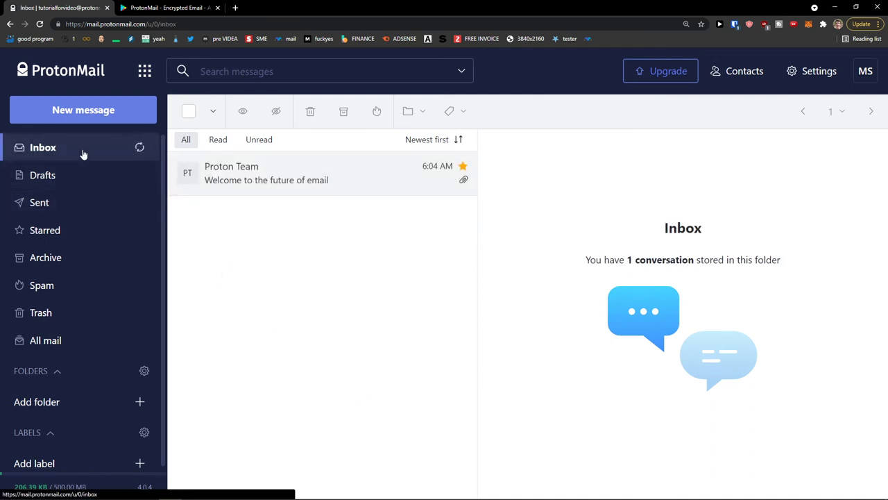
{"action": "left_click", "coordinate": [94, 200]}
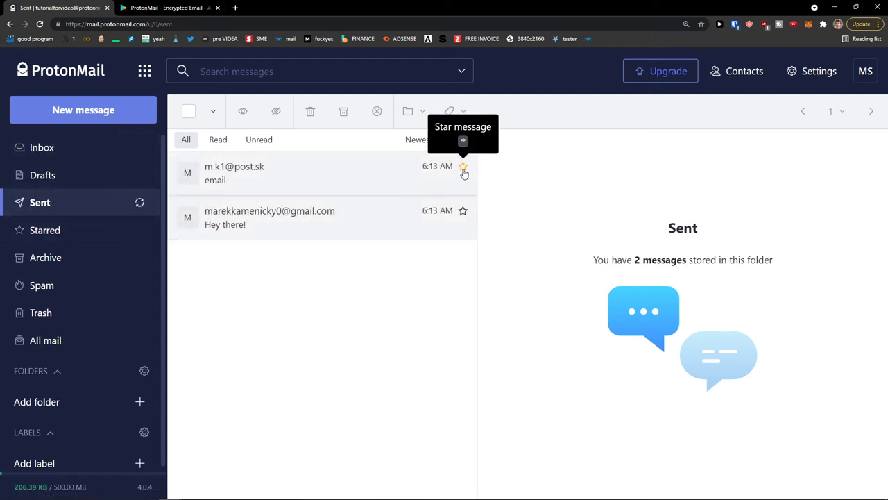
{"action": "left_click", "coordinate": [463, 211]}
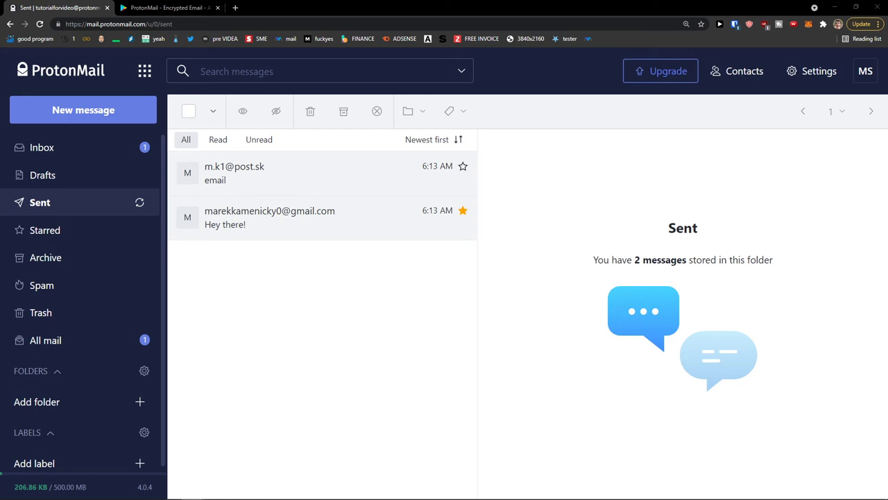
{"action": "left_click", "coordinate": [47, 231]}
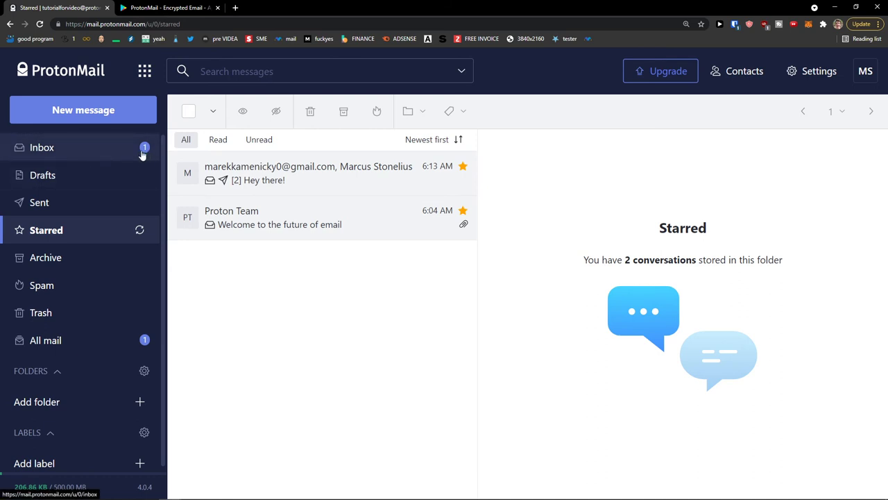
Open the 'Hey there!' conversation in Inbox and expand both messages and the quoted text.
{"action": "left_click", "coordinate": [109, 152]}
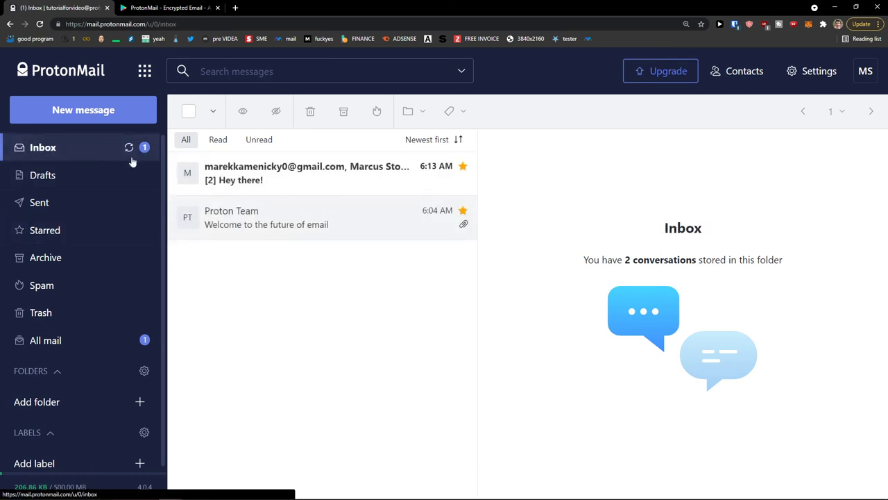
{"action": "left_click", "coordinate": [312, 184]}
{"action": "left_click", "coordinate": [563, 197]}
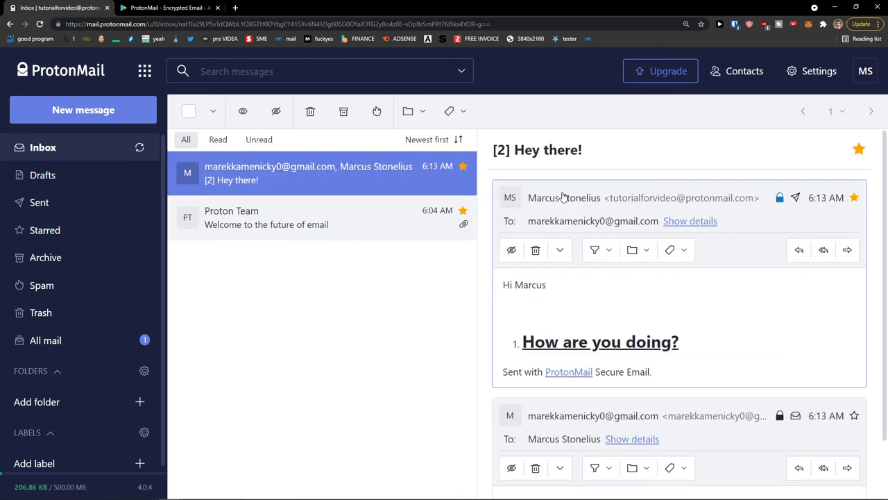
{"action": "scroll", "coordinate": [611, 264], "scroll_direction": "down", "scroll_amount": 1}
{"action": "left_click", "coordinate": [520, 465]}
{"action": "scroll", "coordinate": [579, 448], "scroll_direction": "down", "scroll_amount": 1}
{"action": "left_click", "coordinate": [520, 333]}
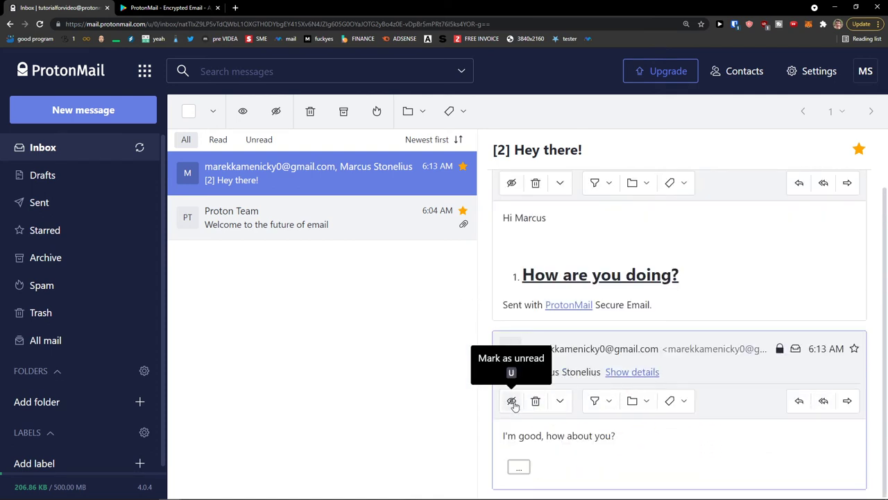
Browse the reply's More, Filter and Move to menus without changing anything.
{"action": "left_click", "coordinate": [561, 404]}
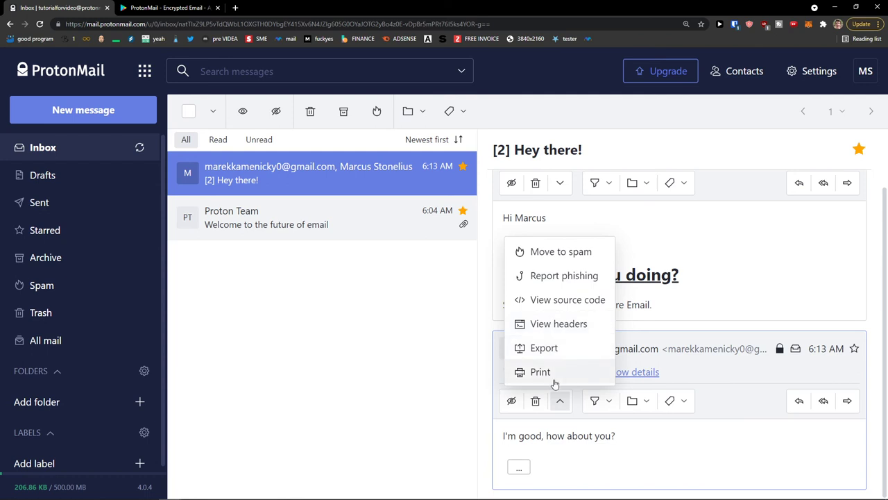
{"action": "left_click", "coordinate": [631, 439]}
{"action": "left_click", "coordinate": [597, 402]}
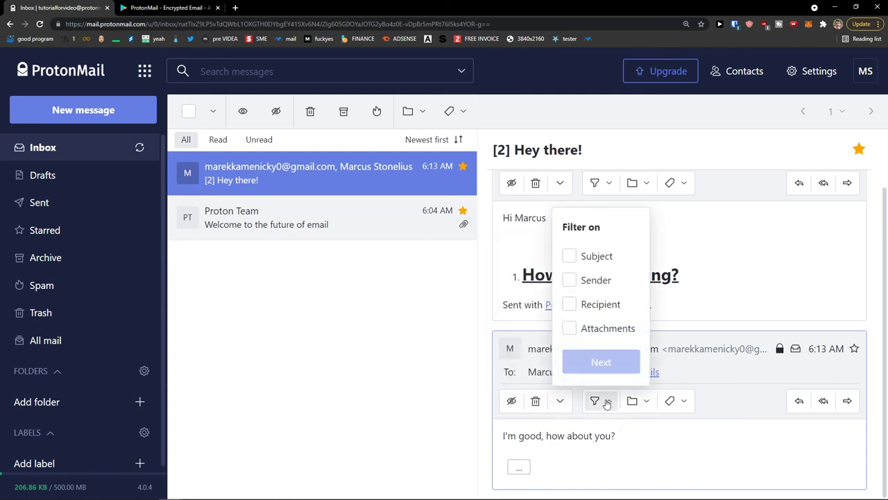
{"action": "left_click", "coordinate": [635, 402]}
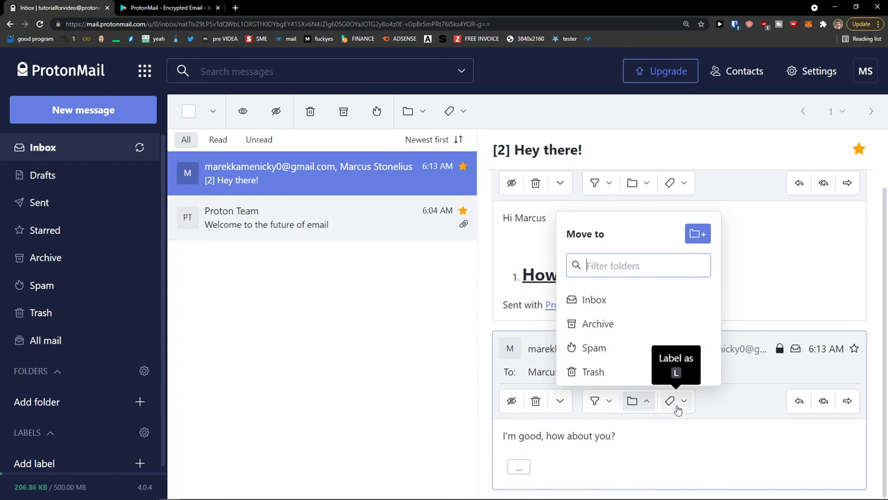
{"action": "left_click", "coordinate": [401, 341]}
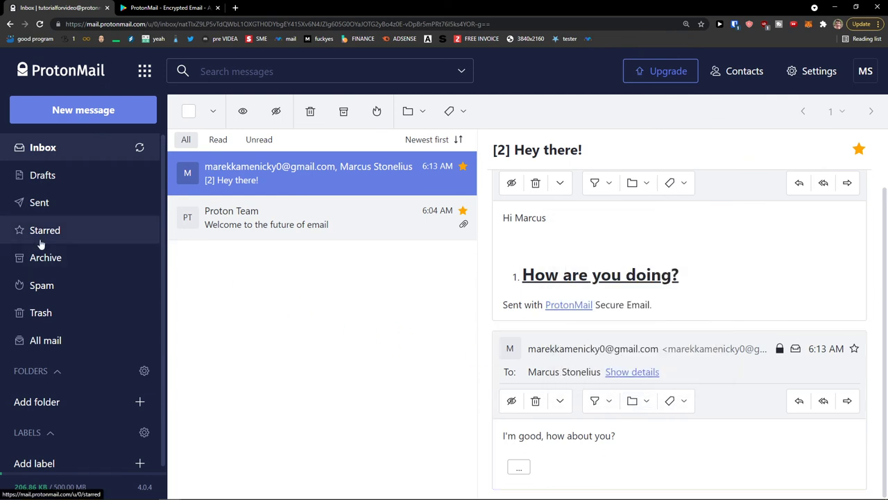
Archive the Proton Team welcome conversation from the Starred folder.
{"action": "left_click", "coordinate": [78, 175]}
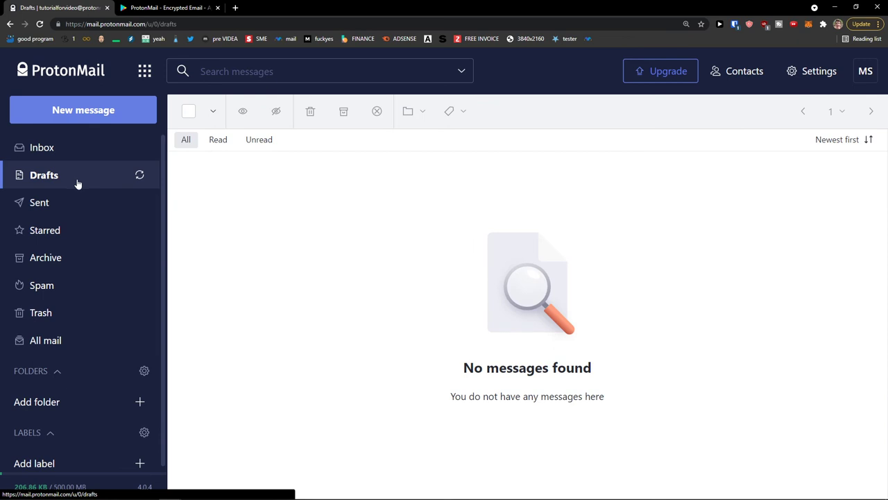
{"action": "left_click", "coordinate": [69, 230]}
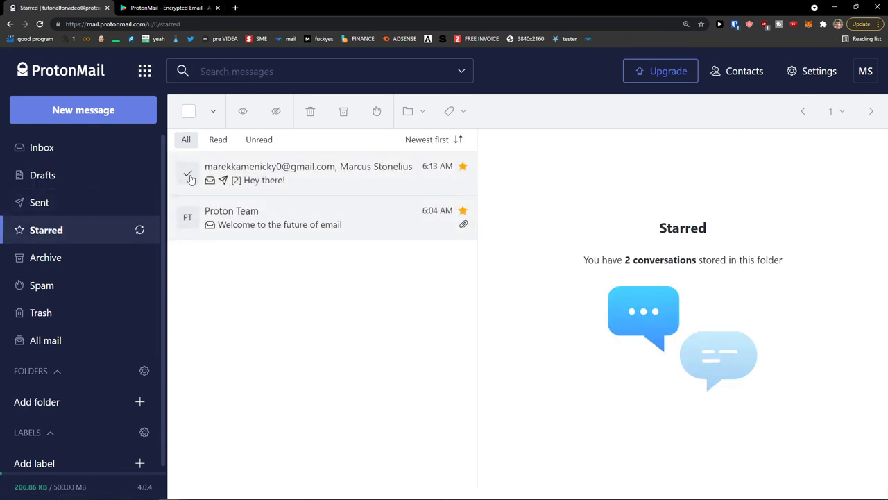
{"action": "left_click", "coordinate": [187, 219]}
{"action": "left_click", "coordinate": [188, 220]}
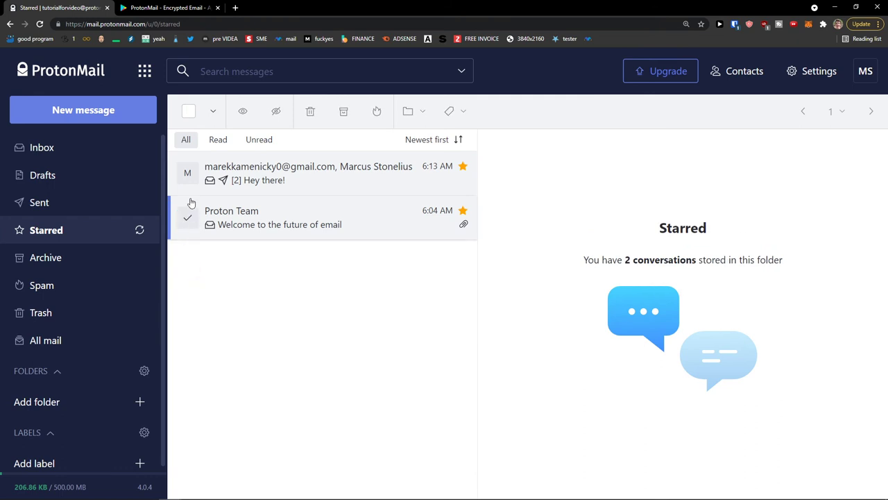
{"action": "left_click", "coordinate": [185, 218]}
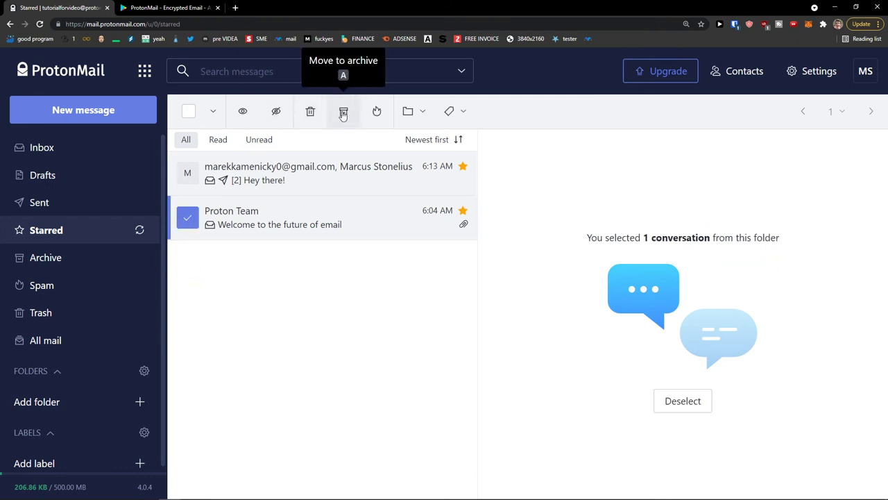
{"action": "left_click", "coordinate": [343, 112]}
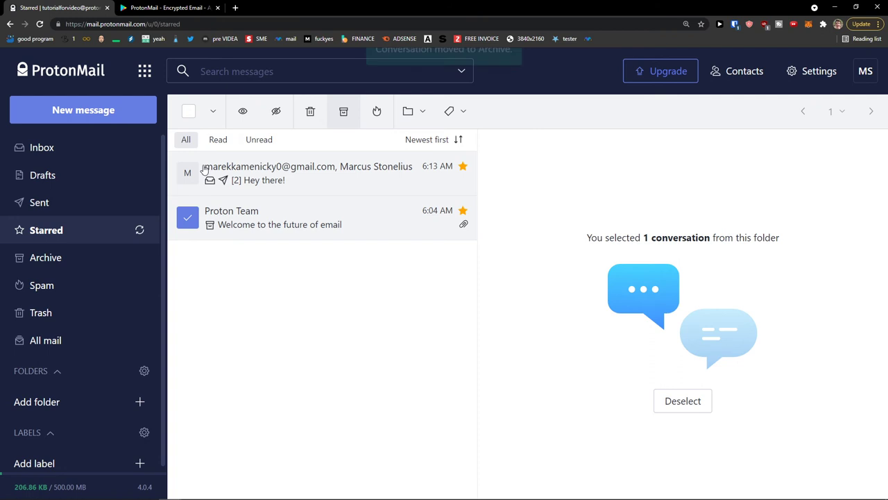
Review Archive, Spam and Drafts, select the sent 'email' message, then 'Hey there!' in Inbox.
{"action": "left_click", "coordinate": [79, 260]}
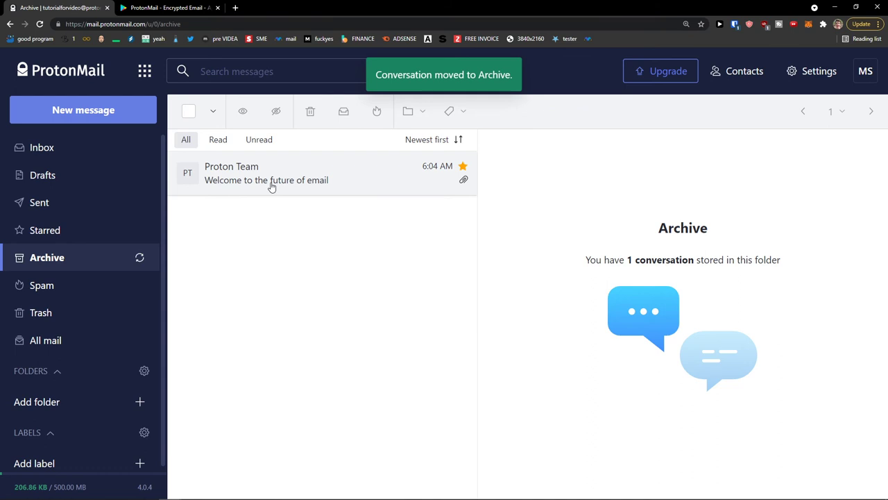
{"action": "left_click", "coordinate": [84, 288]}
{"action": "left_click", "coordinate": [87, 175]}
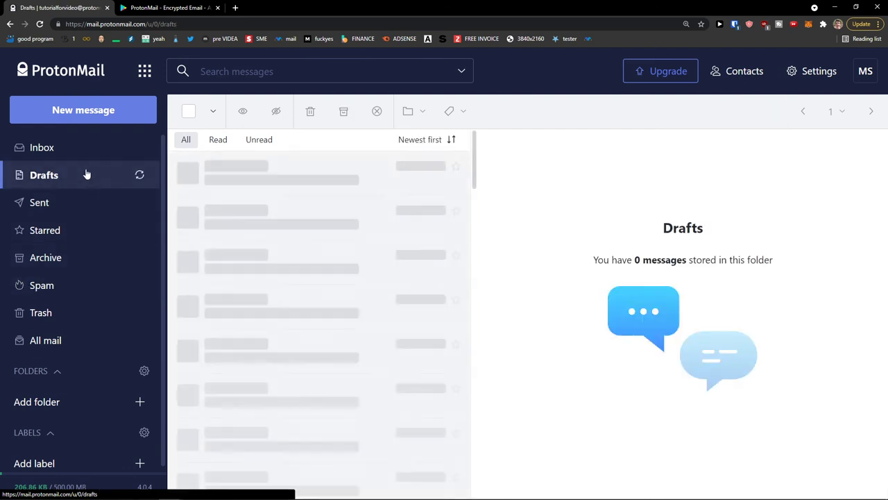
{"action": "left_click", "coordinate": [89, 201]}
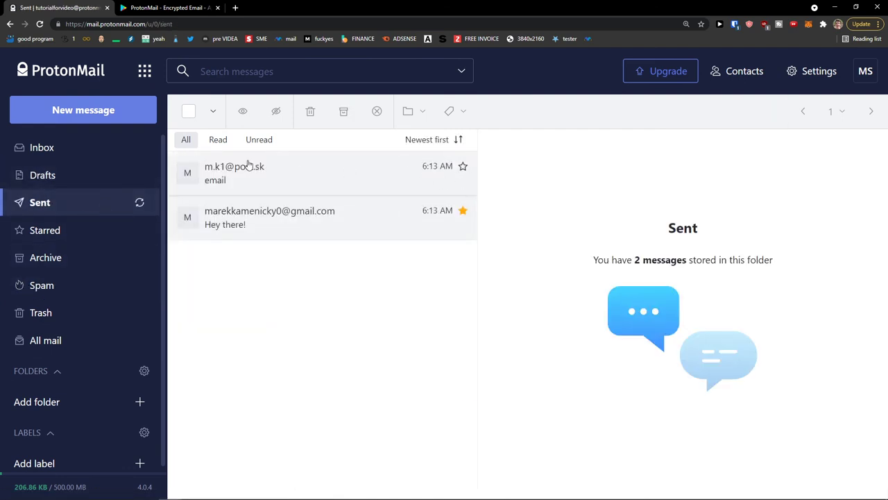
{"action": "left_click", "coordinate": [186, 172]}
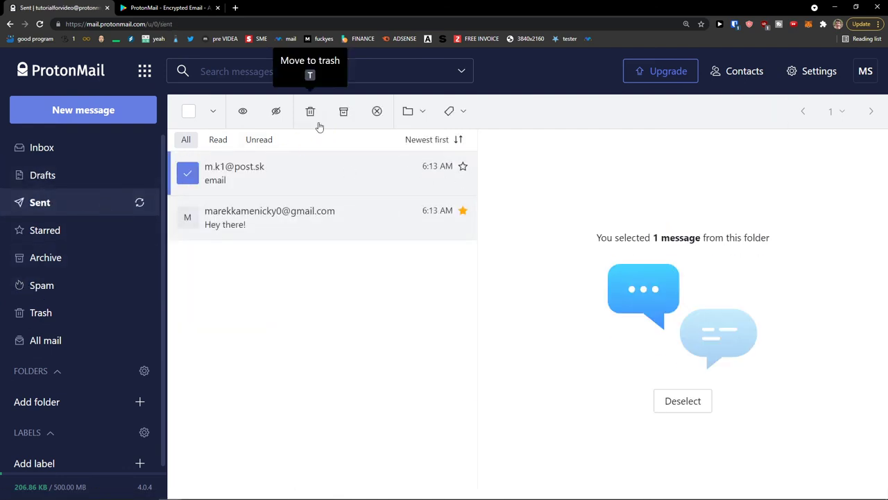
{"action": "left_click", "coordinate": [415, 113]}
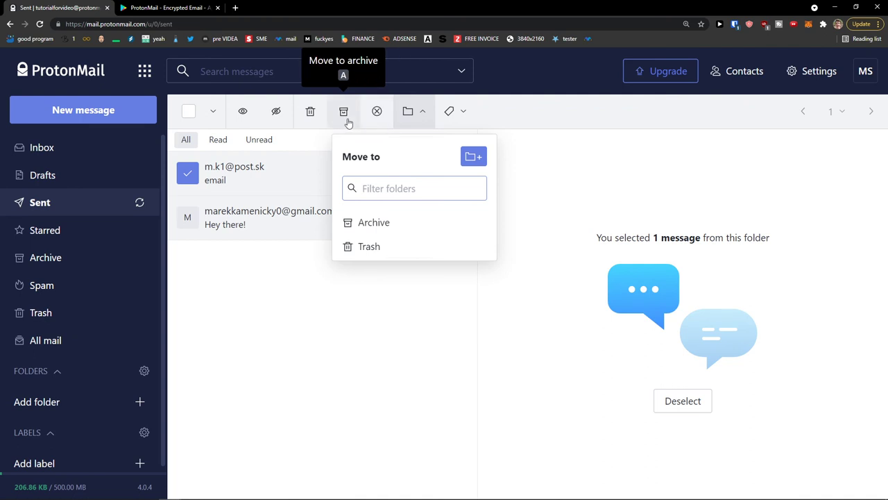
{"action": "left_click", "coordinate": [88, 159]}
{"action": "left_click", "coordinate": [185, 178]}
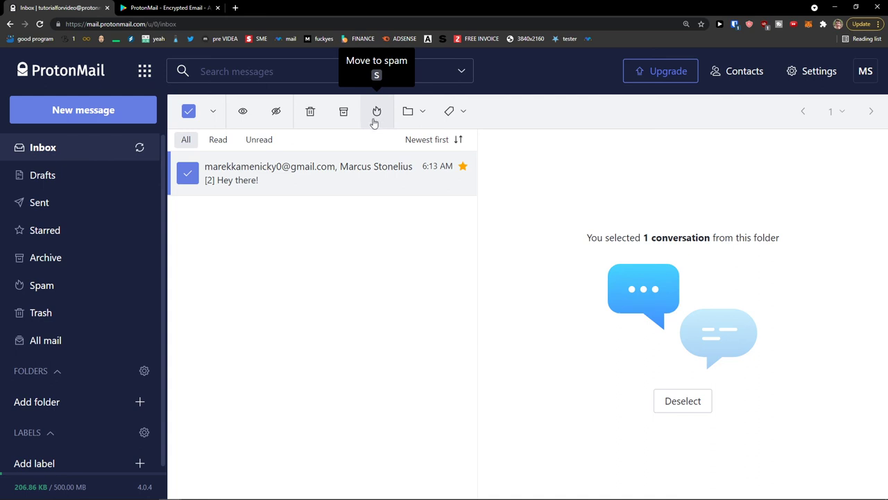
Browse Spam, Trash and Inbox, then open All mail listing 'email', 'Hey there!' and the welcome.
{"action": "left_click", "coordinate": [63, 280]}
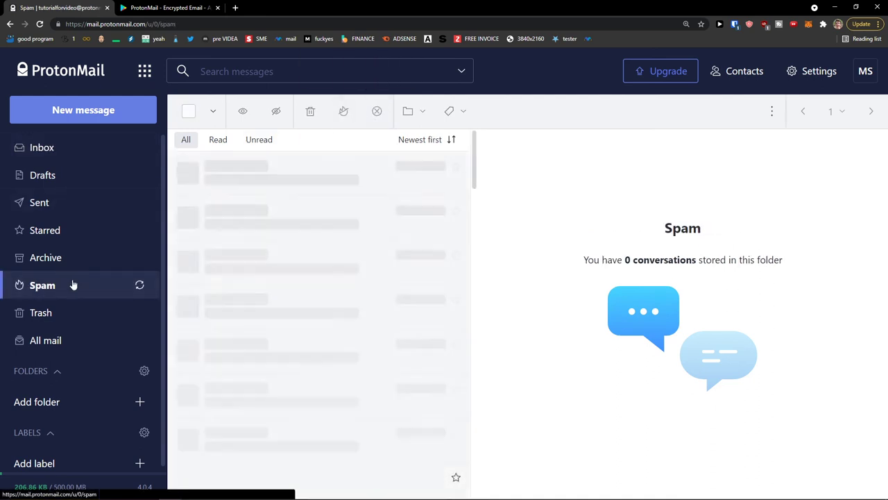
{"action": "scroll", "coordinate": [72, 280], "scroll_direction": "down", "scroll_amount": 1}
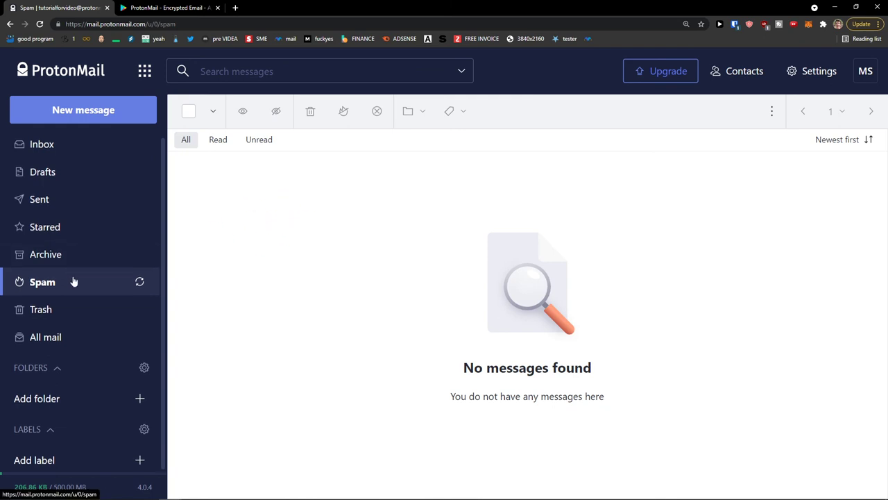
{"action": "left_click", "coordinate": [84, 315]}
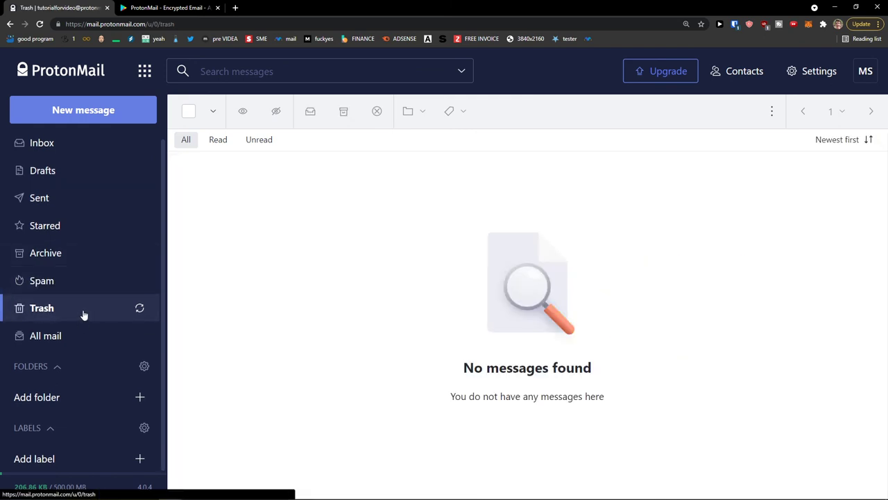
{"action": "left_click", "coordinate": [99, 149]}
{"action": "left_click", "coordinate": [188, 177]}
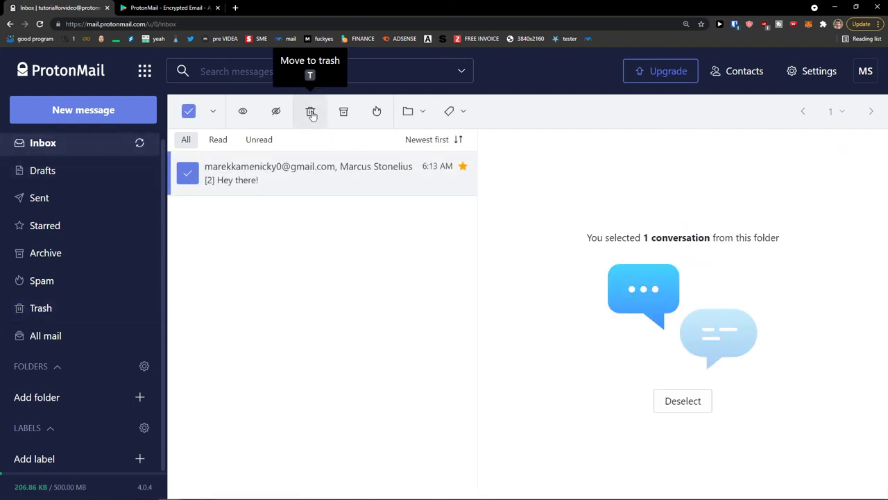
{"action": "left_click", "coordinate": [70, 309]}
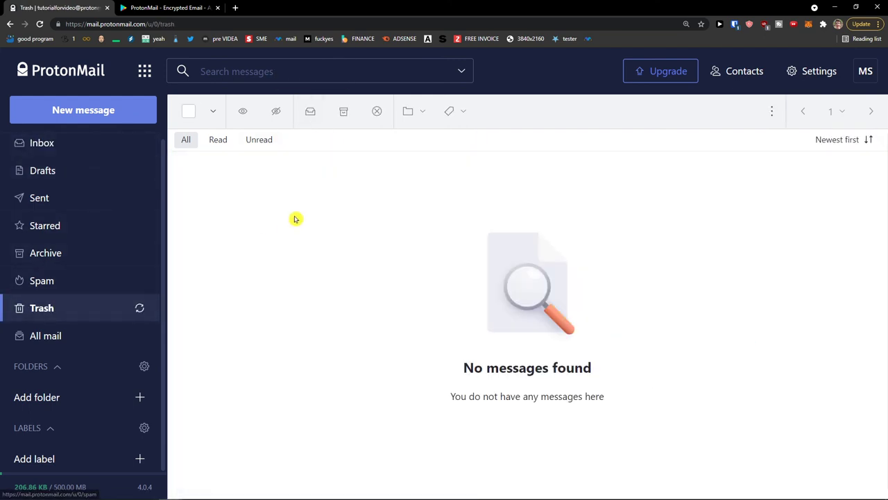
{"action": "left_click", "coordinate": [53, 334]}
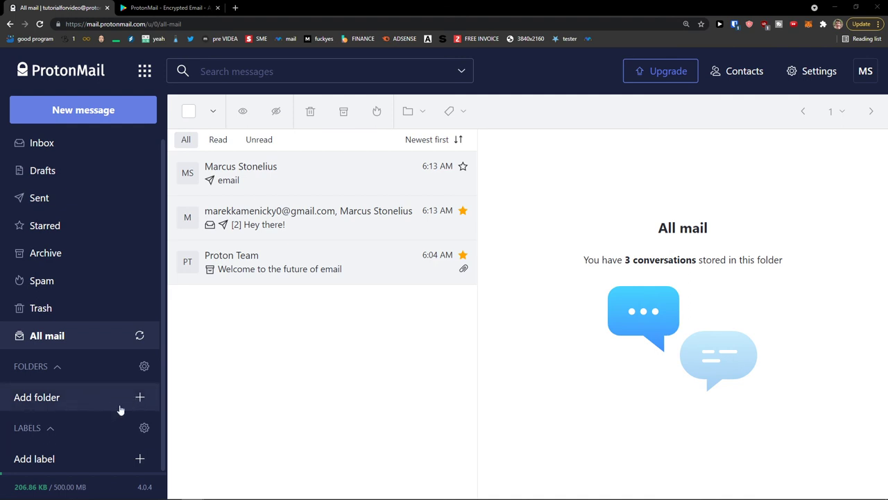
Create a yellow 'Finance Emails' folder with no parent folder and notifications on.
{"action": "left_click", "coordinate": [138, 397]}
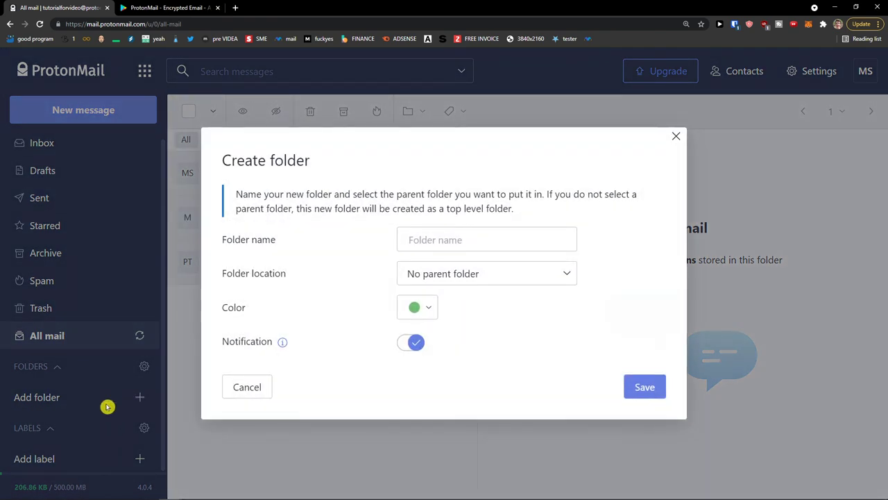
{"action": "left_click", "coordinate": [411, 239]}
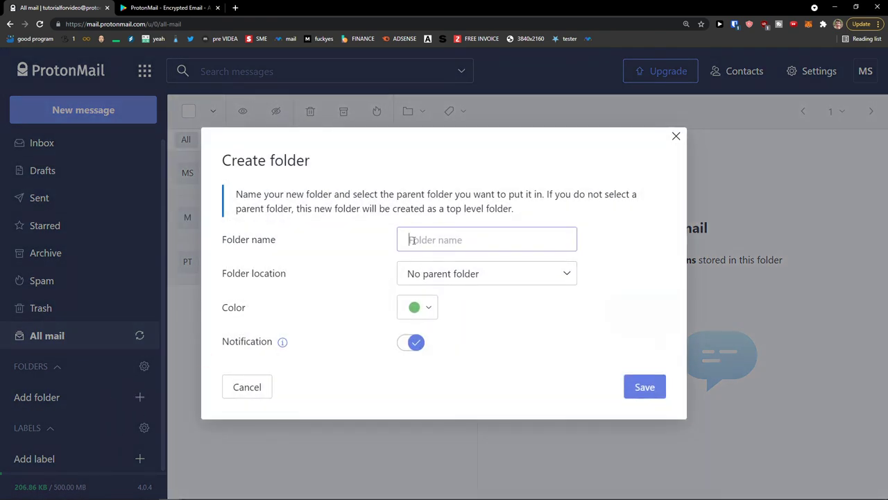
{"action": "type", "text": "Finance Emails"}
{"action": "left_click", "coordinate": [460, 274]}
{"action": "left_click", "coordinate": [460, 275]}
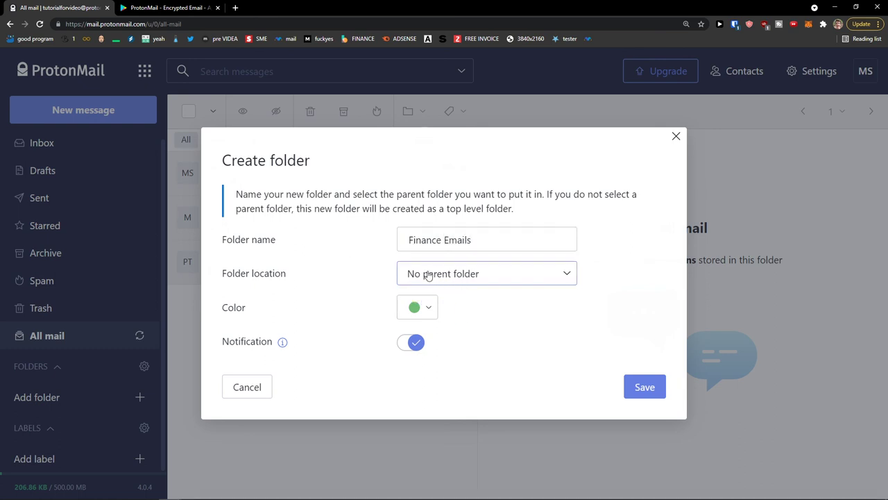
{"action": "left_click", "coordinate": [415, 310]}
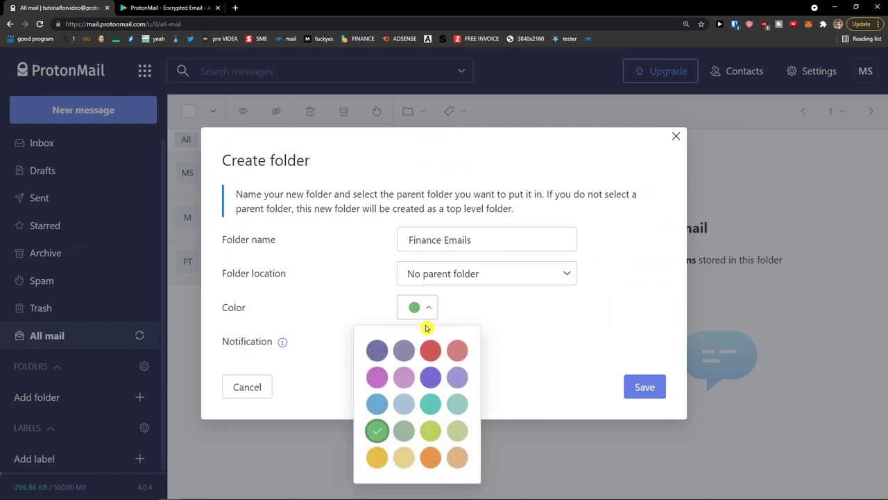
{"action": "left_click", "coordinate": [376, 456]}
{"action": "left_click", "coordinate": [415, 343]}
{"action": "left_click", "coordinate": [415, 343]}
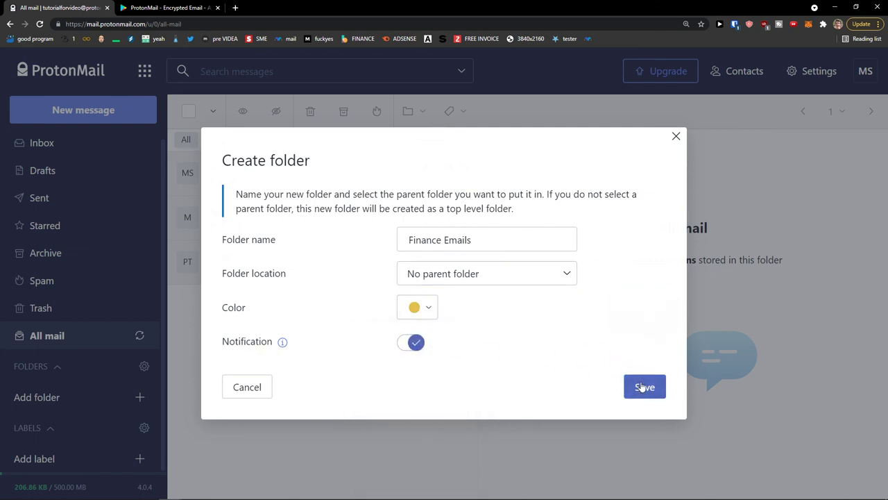
{"action": "left_click", "coordinate": [642, 387]}
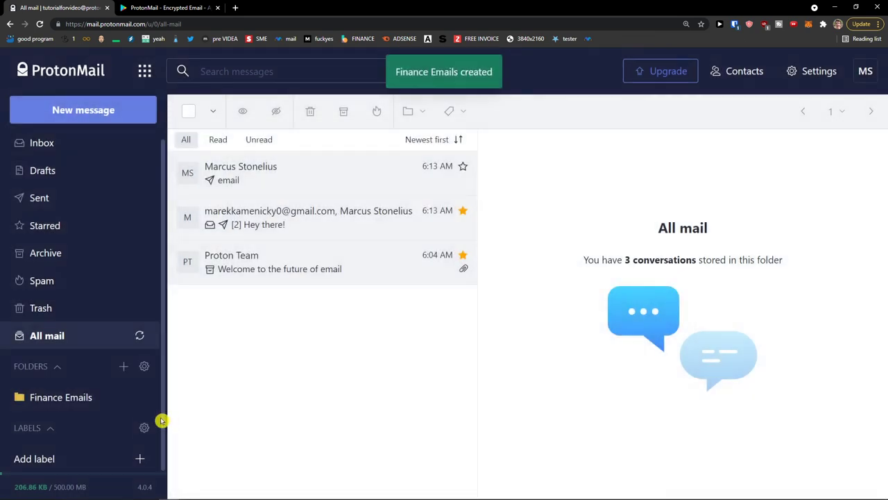
Create the 'Finance' label and open the empty Finance Emails folder.
{"action": "left_click", "coordinate": [139, 458]}
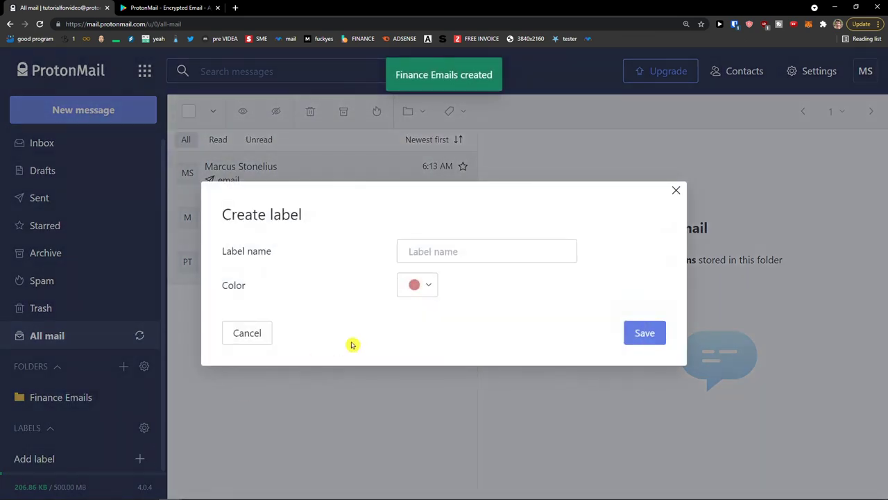
{"action": "left_click", "coordinate": [441, 258]}
{"action": "type", "text": "Finance"}
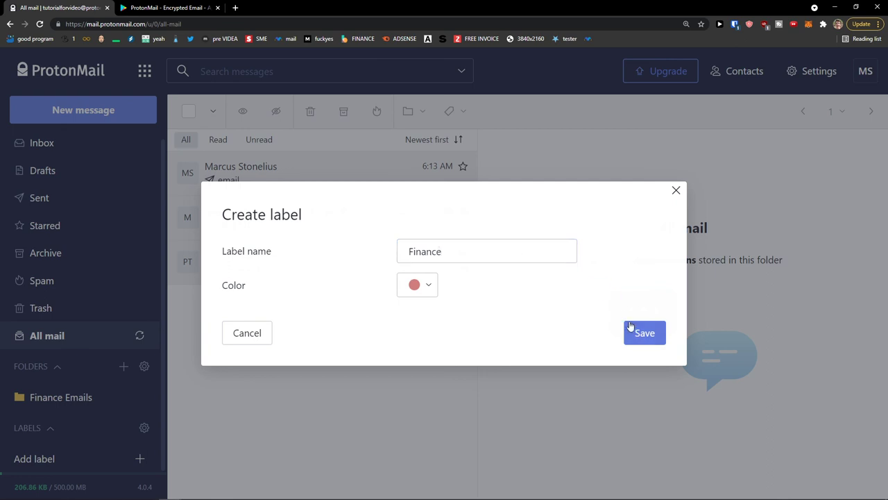
{"action": "left_click", "coordinate": [630, 330]}
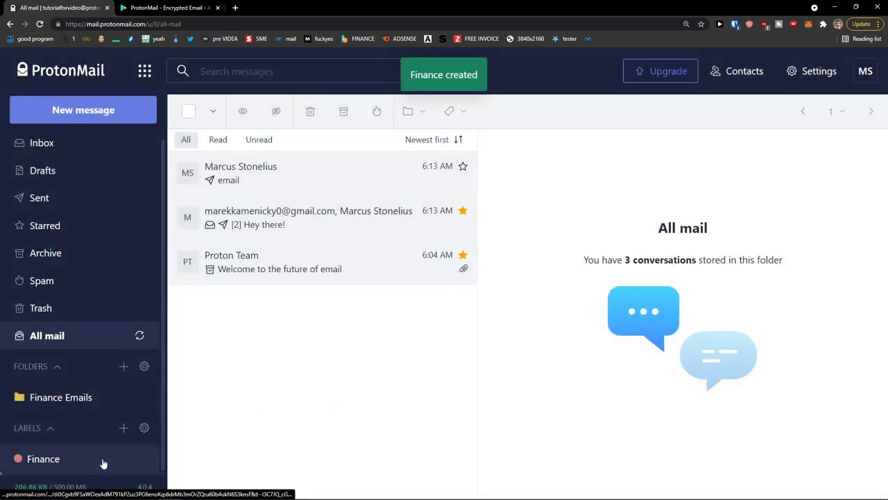
{"action": "left_click", "coordinate": [53, 408]}
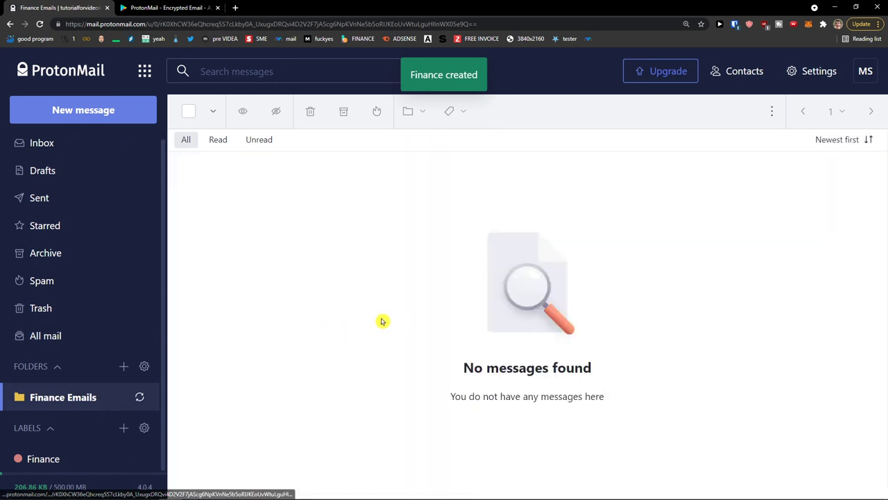
Move the Hey there! conversation from the Inbox into Finance Emails.
{"action": "left_click", "coordinate": [93, 154]}
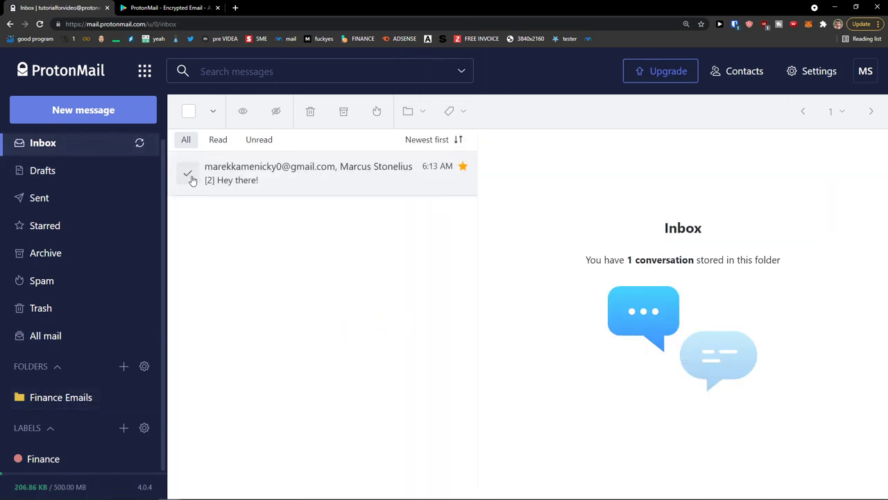
{"action": "left_click", "coordinate": [193, 179]}
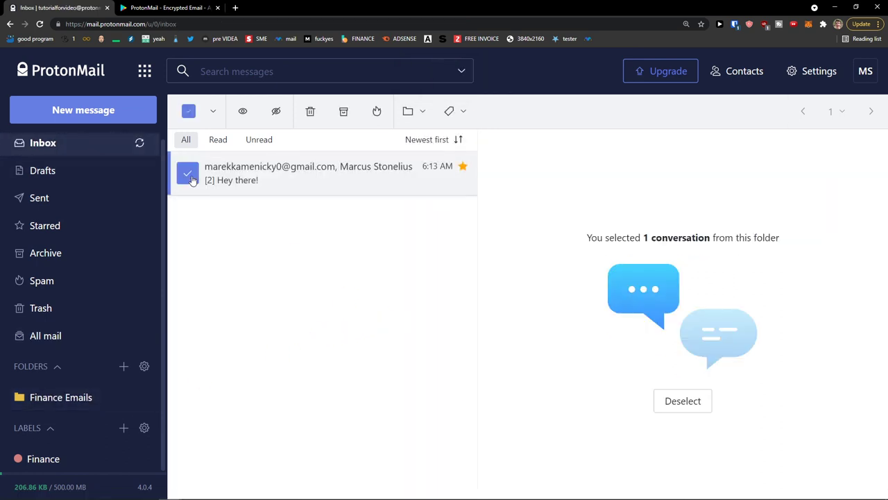
{"action": "left_click", "coordinate": [421, 119]}
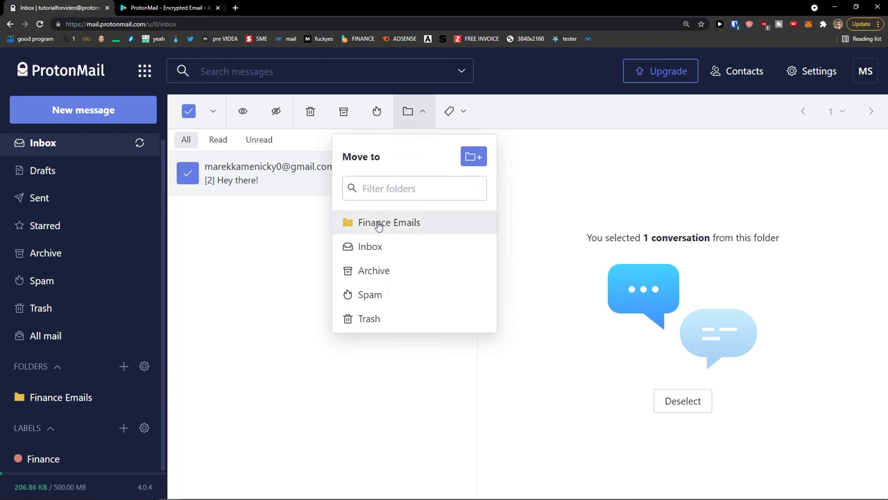
{"action": "left_click", "coordinate": [379, 224]}
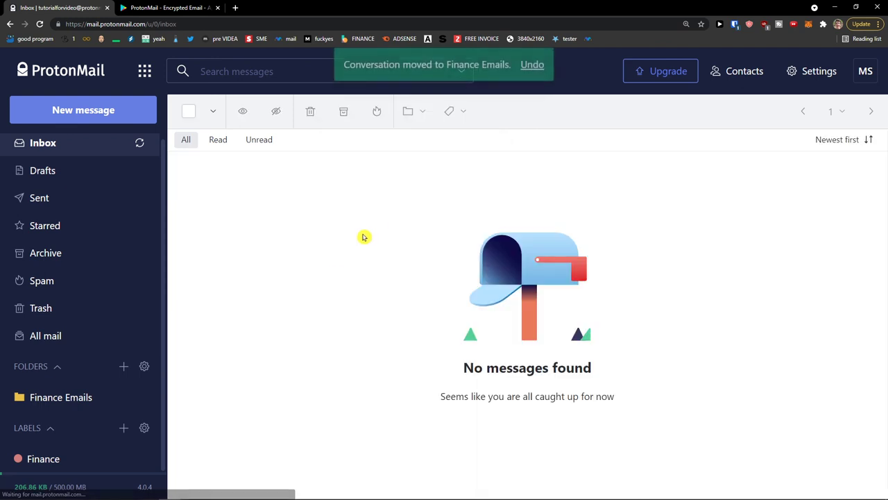
In Finance Emails, apply the Finance label to the Hey there! conversation.
{"action": "left_click", "coordinate": [62, 399]}
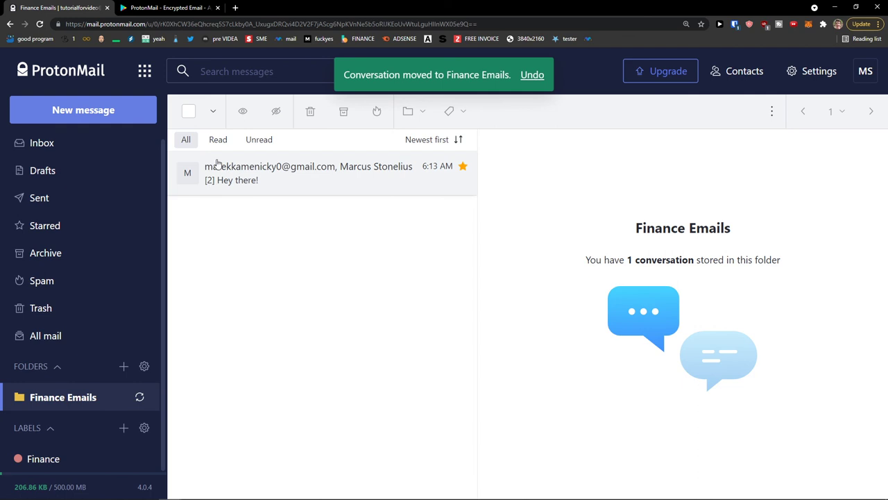
{"action": "left_click", "coordinate": [189, 178]}
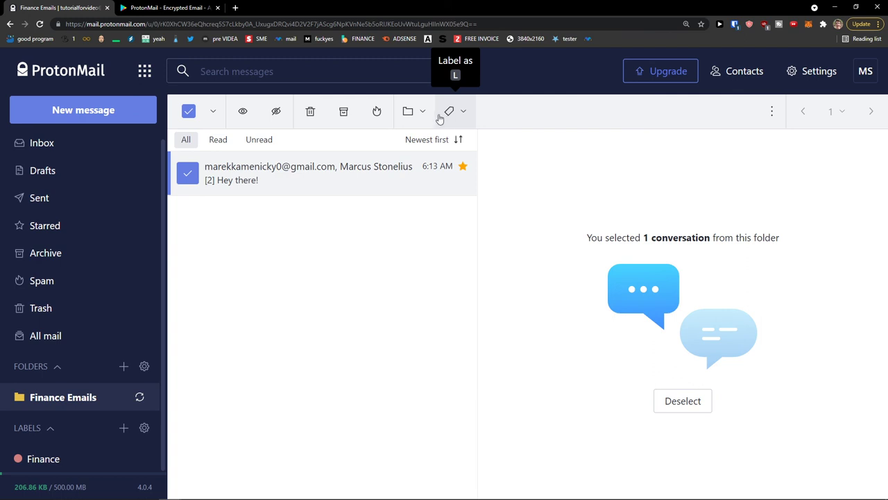
{"action": "left_click", "coordinate": [468, 122]}
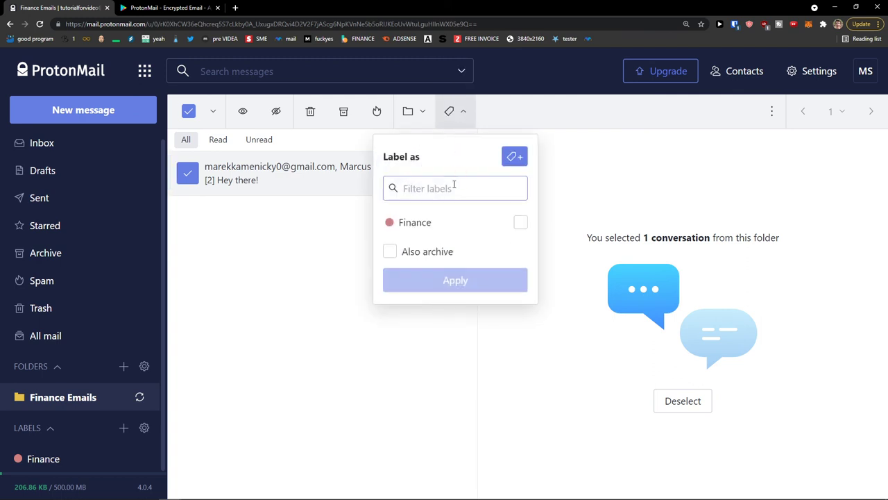
{"action": "left_click", "coordinate": [451, 222]}
{"action": "left_click", "coordinate": [417, 279]}
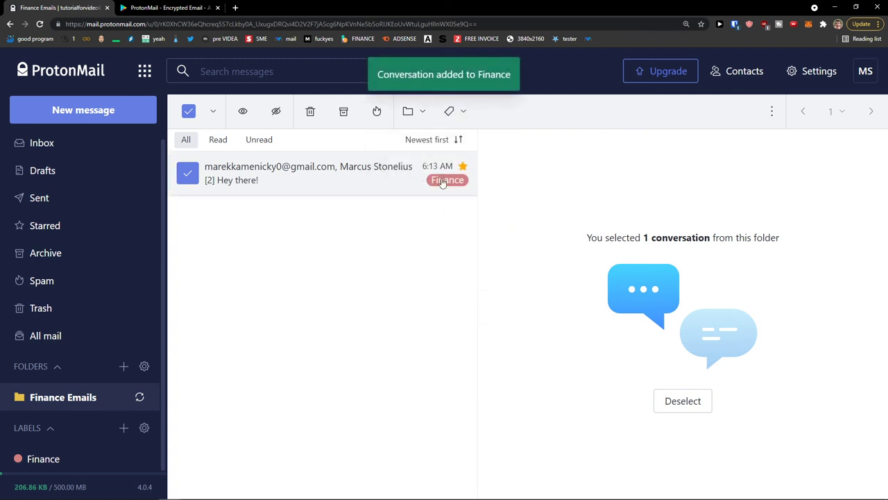
Open the Hey there! conversation and expand its first message.
{"action": "key", "text": "ctrl+plus"}
{"action": "key", "text": "ctrl+plus"}
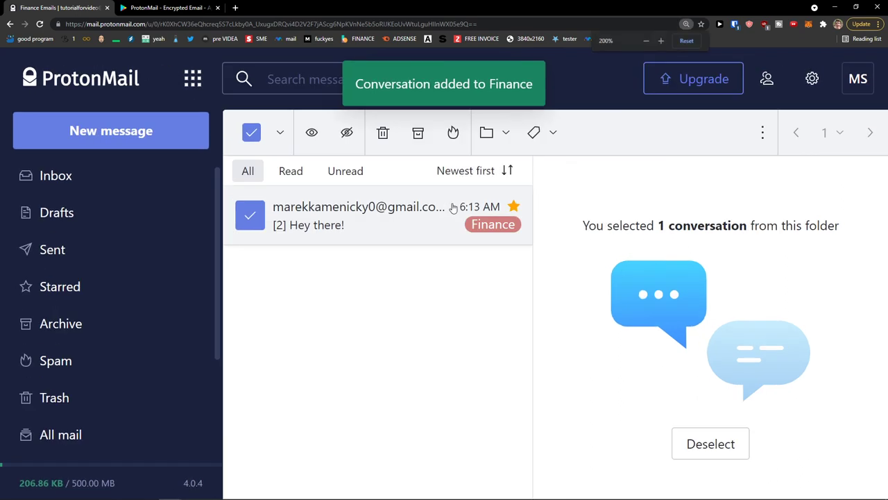
{"action": "key", "text": "ctrl+plus"}
{"action": "key", "text": "ctrl+minus"}
{"action": "key", "text": "ctrl+minus"}
{"action": "key", "text": "ctrl+minus"}
{"action": "key", "text": "ctrl+minus"}
{"action": "left_click", "coordinate": [321, 162]}
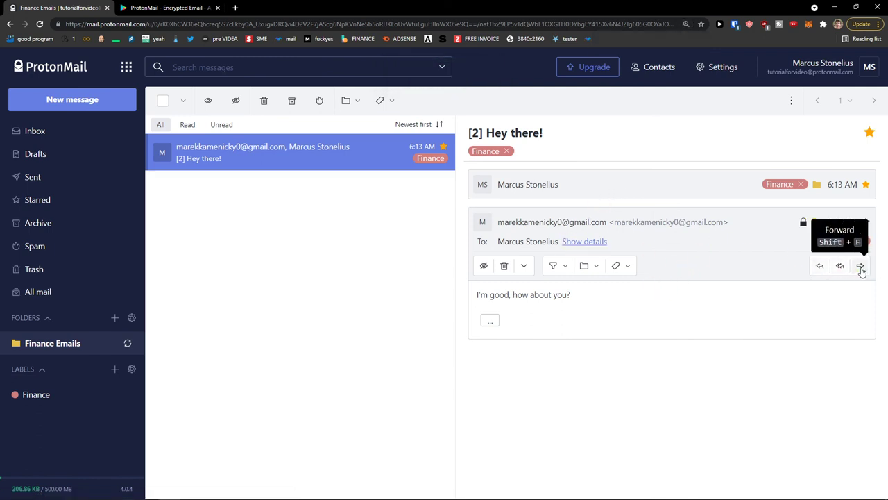
{"action": "left_click", "coordinate": [670, 184]}
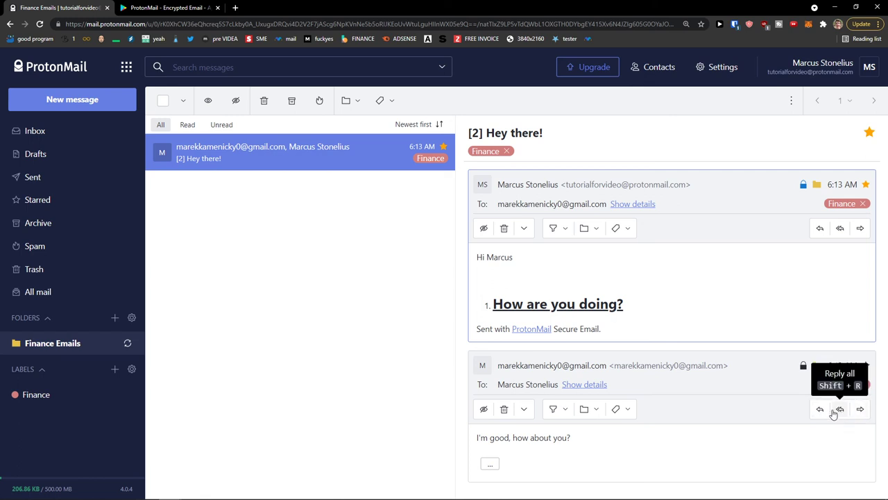
Apply the Finance label to the reply message without archiving it.
{"action": "left_click", "coordinate": [618, 408]}
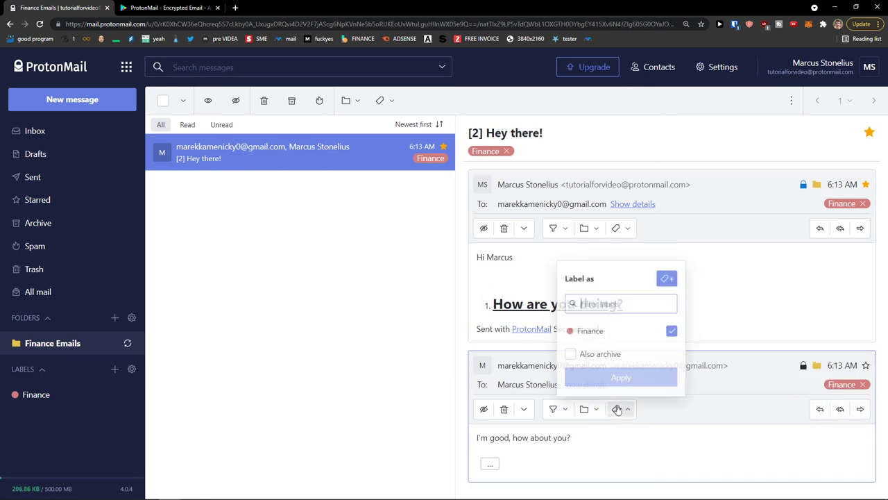
{"action": "left_click", "coordinate": [601, 355]}
{"action": "left_click", "coordinate": [605, 355]}
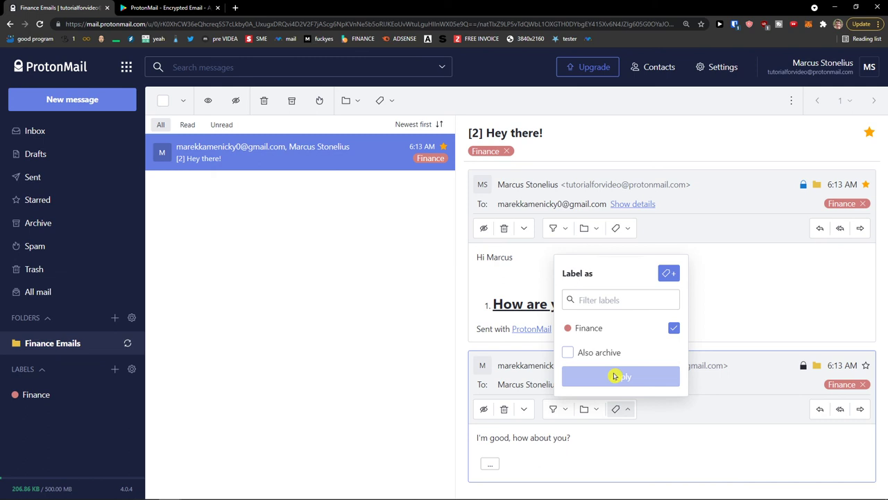
{"action": "left_click", "coordinate": [621, 380]}
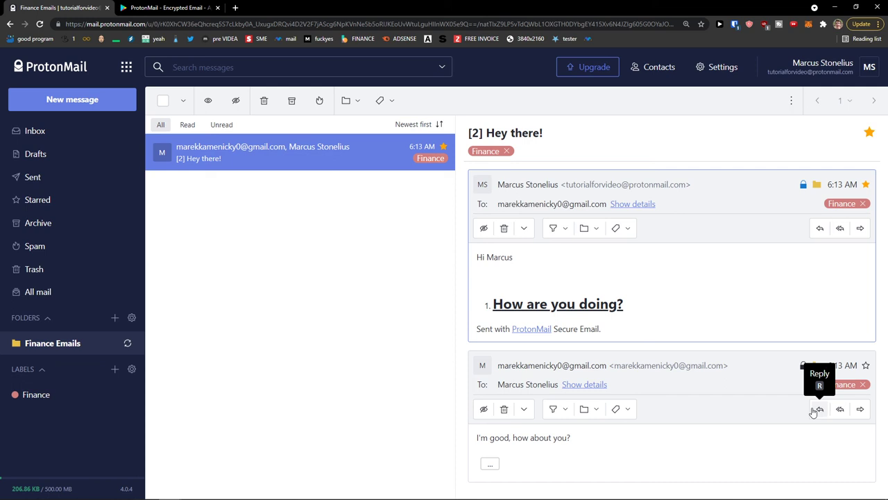
{"action": "left_click", "coordinate": [811, 410]}
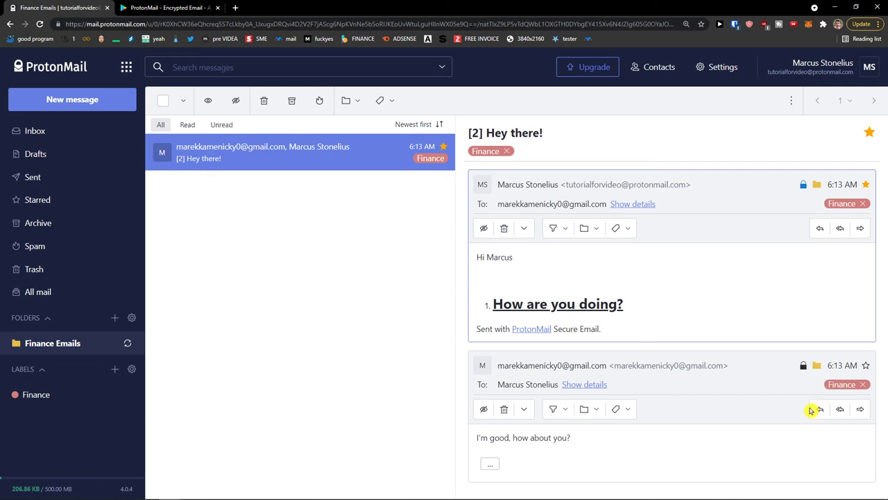